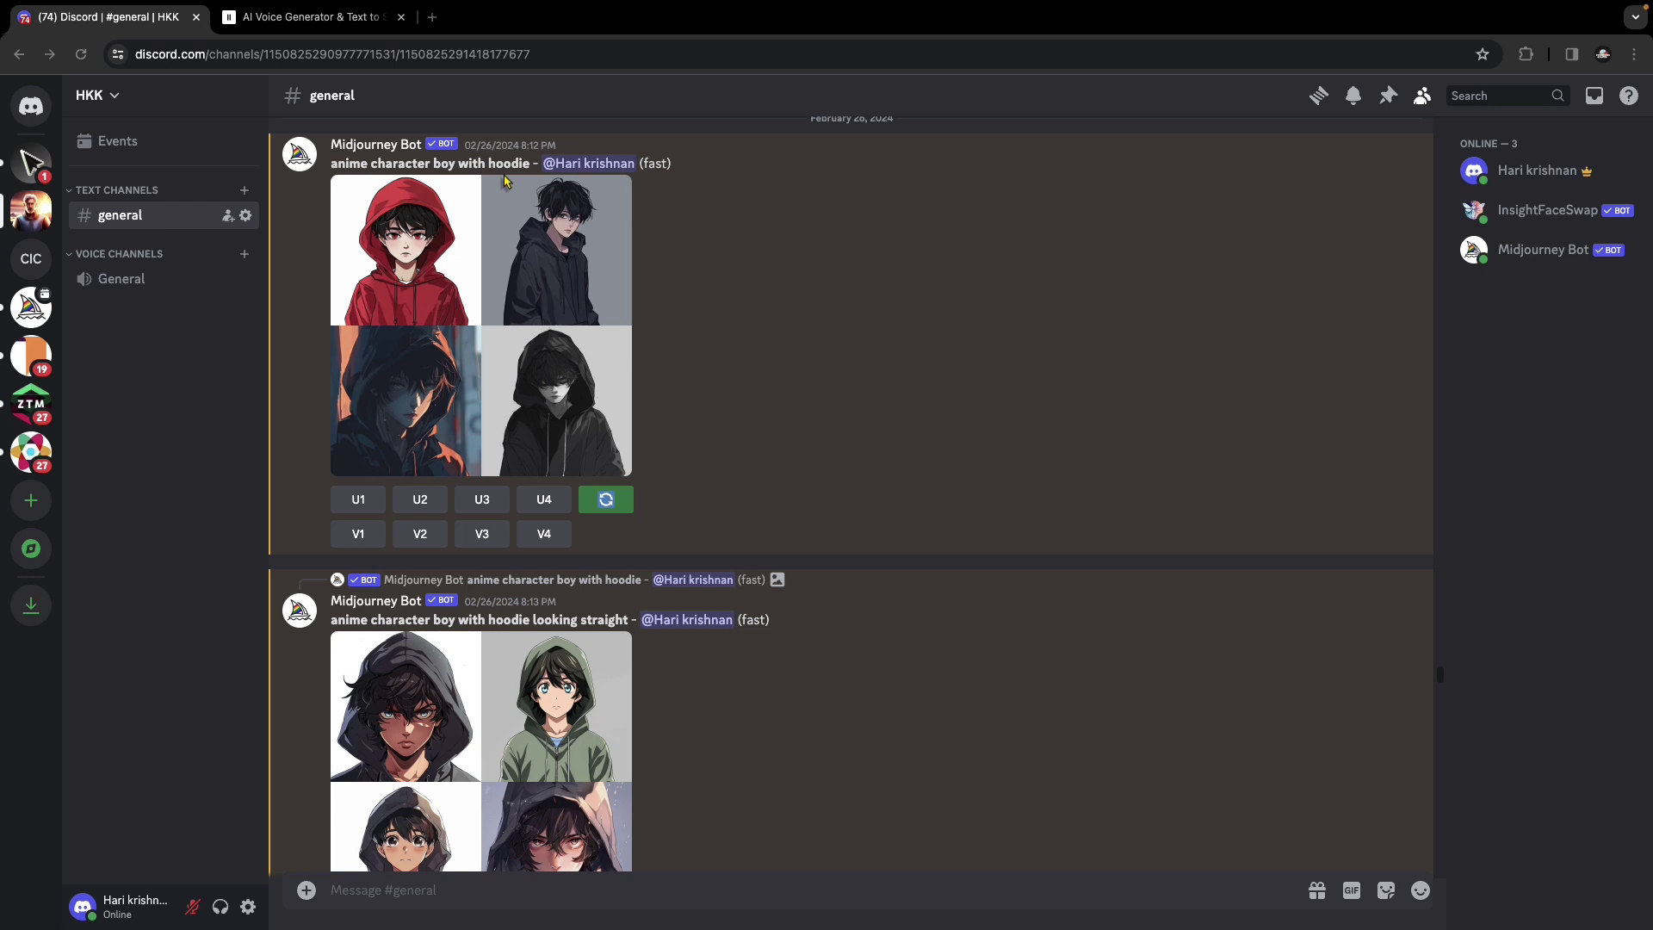
Step: Scroll past the 'looking straight' hoodie boy grid and upscaled Image #3 to the neon studio grids
scroll(557, 227, up, 1)
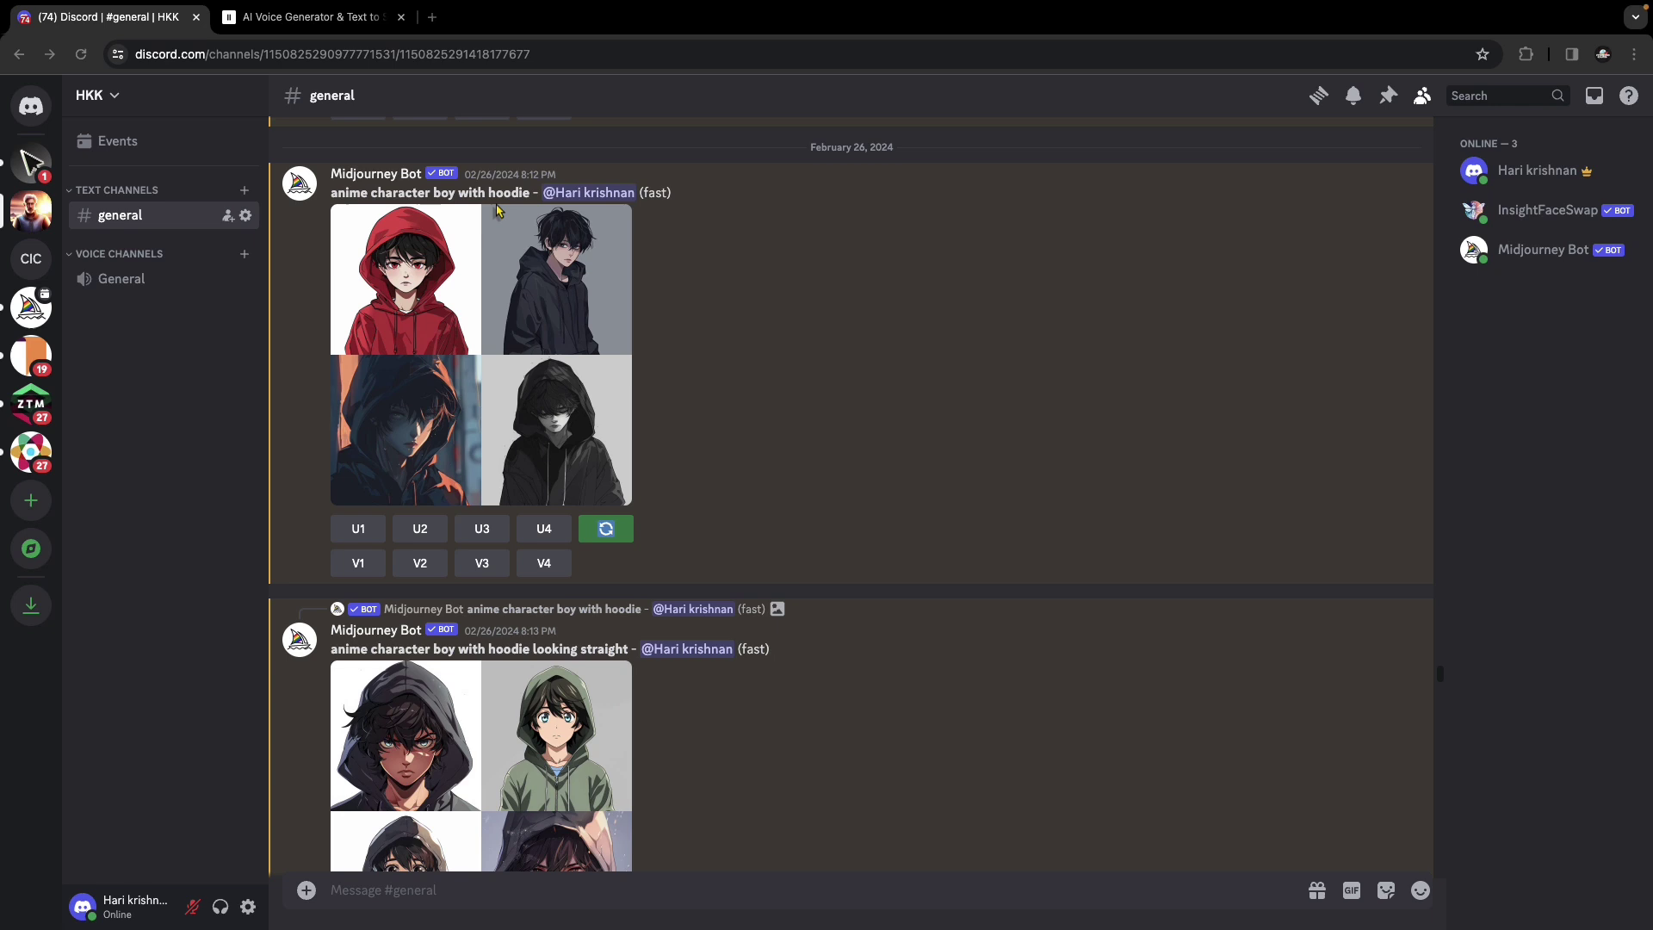
scroll(496, 211, down, 5)
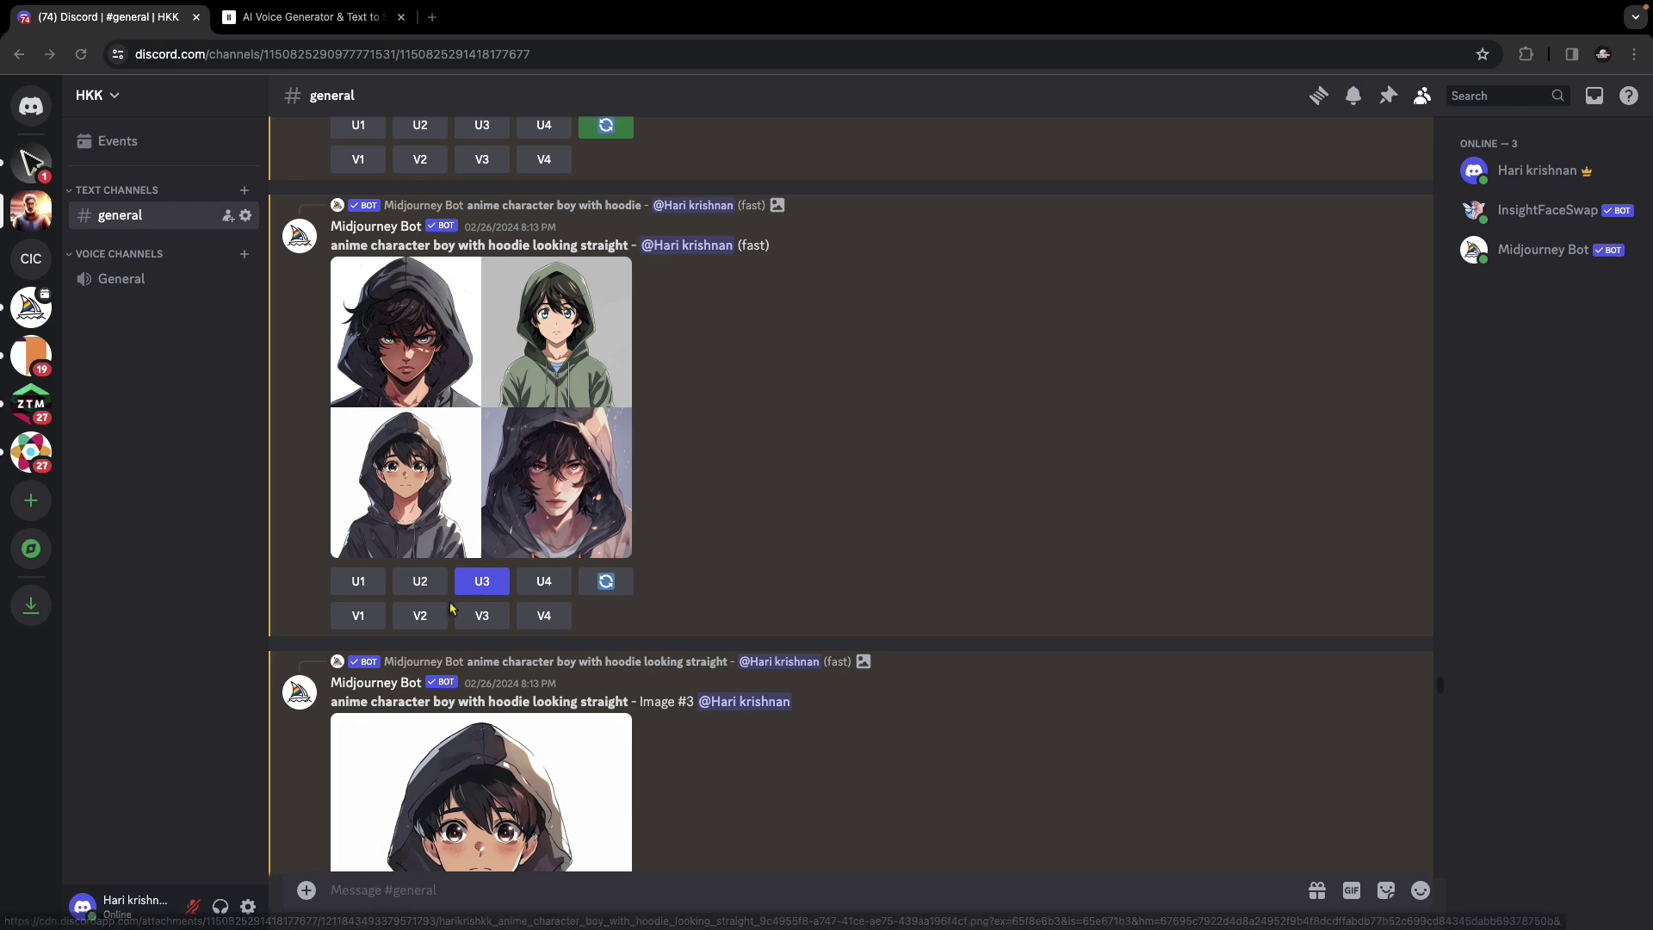
scroll(428, 585, down, 1)
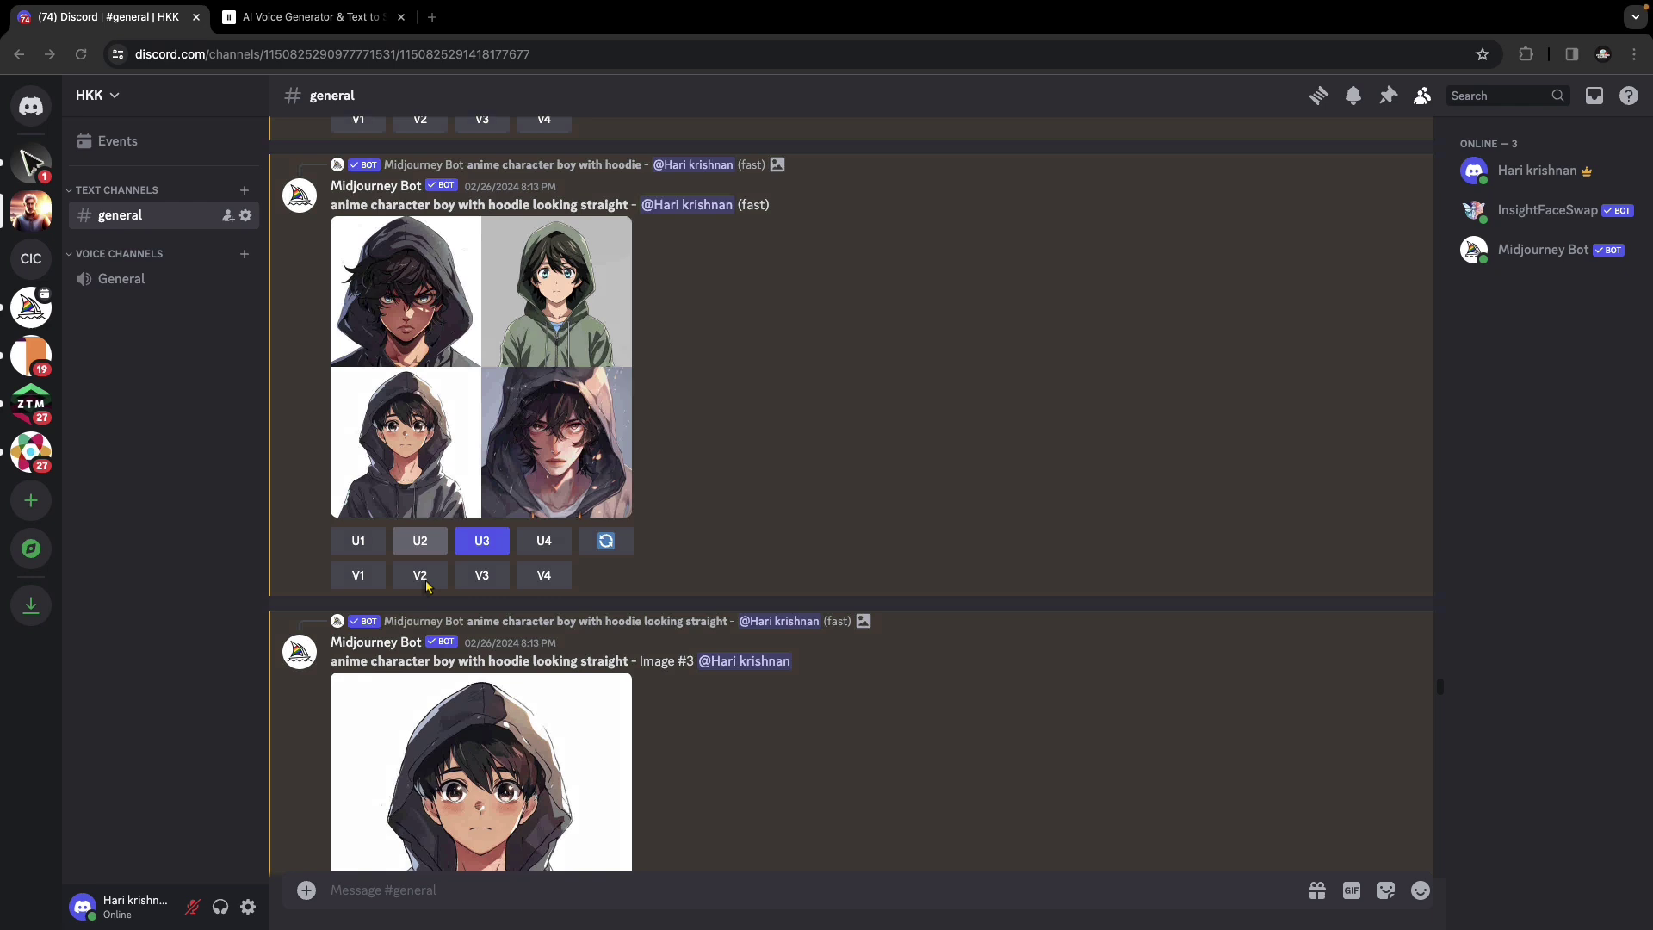
scroll(420, 551, down, 5)
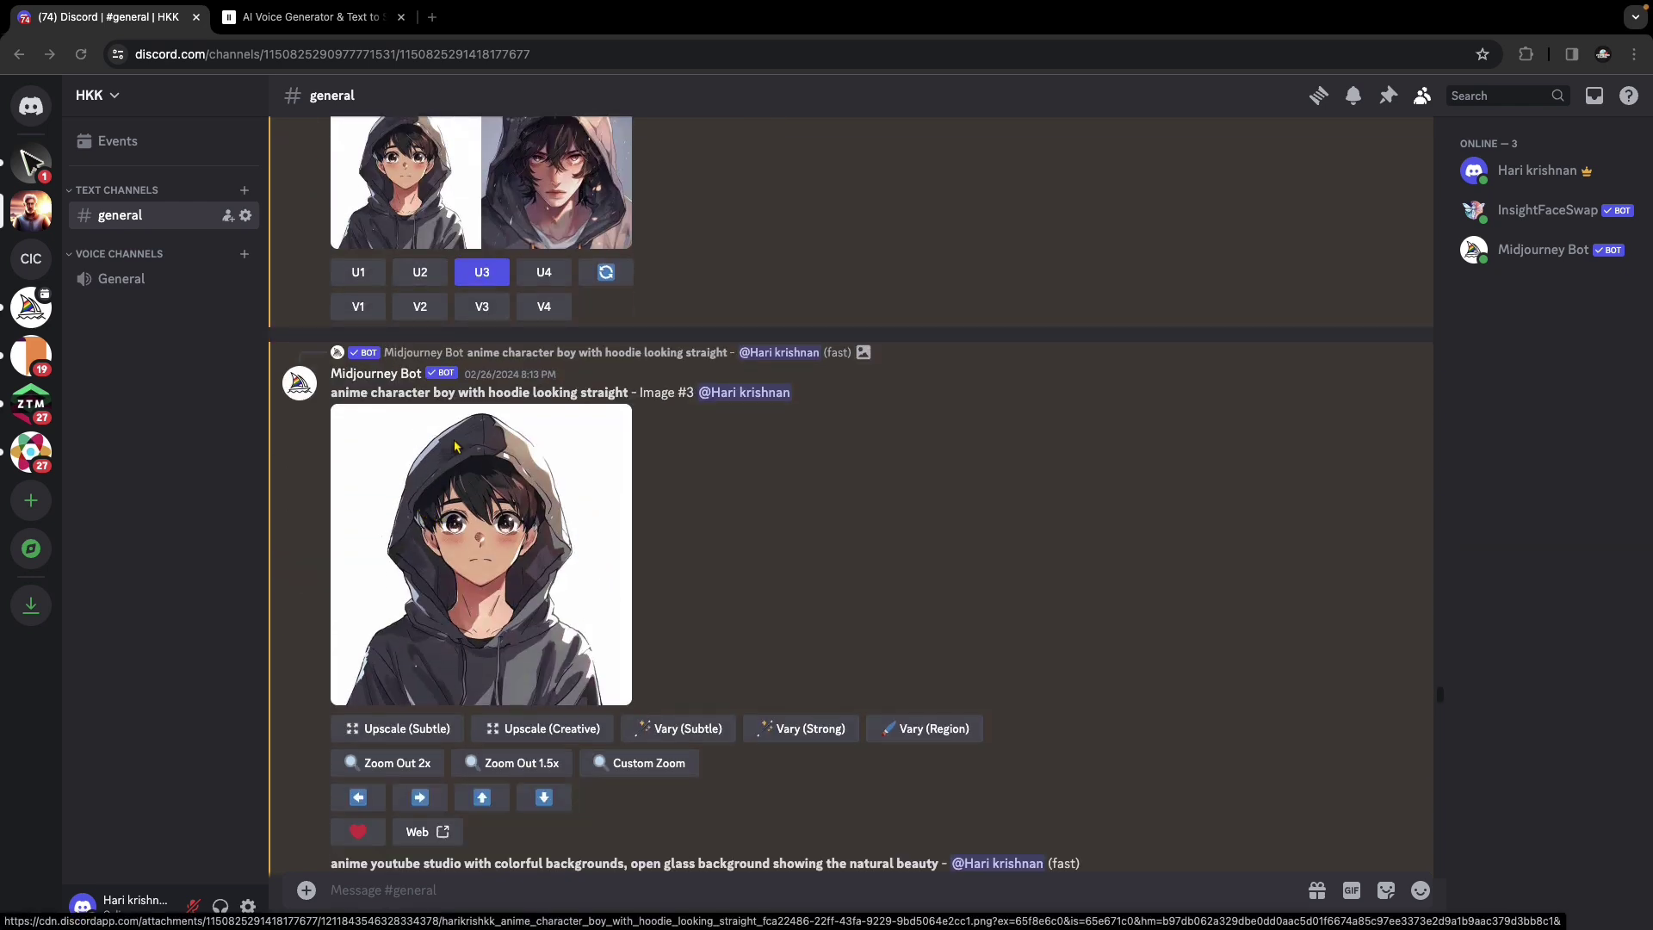
scroll(286, 270, down, 10)
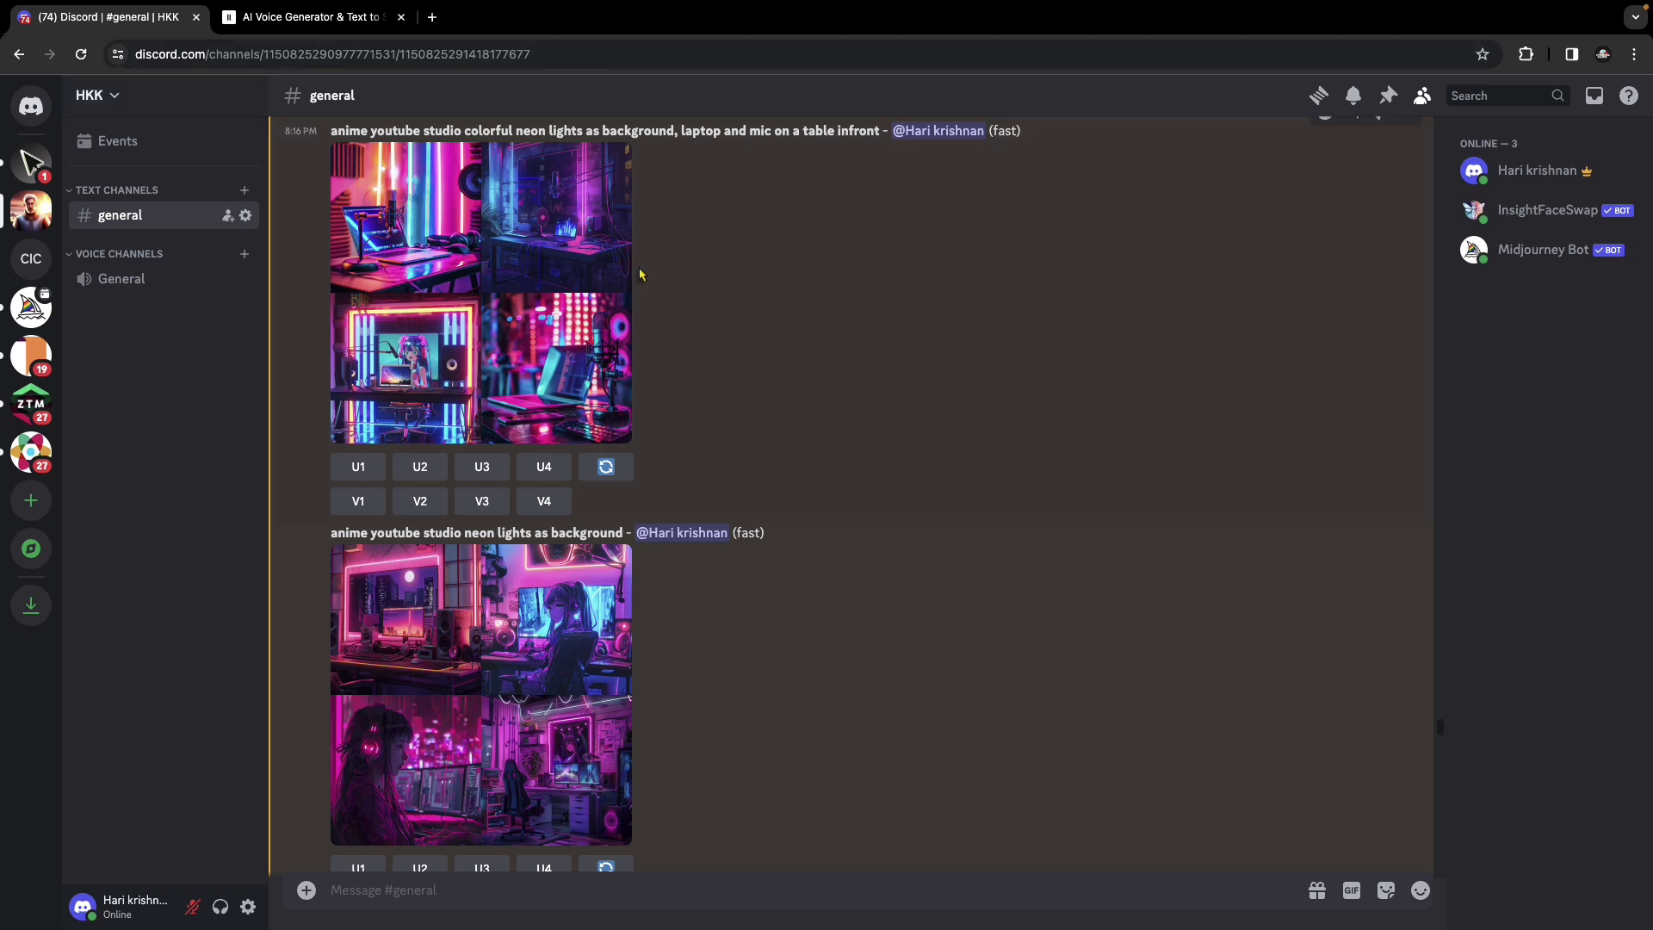
Step: Review the neon studio results and highlight the '--no person' parameter in the prompt
scroll(723, 241, up, 1)
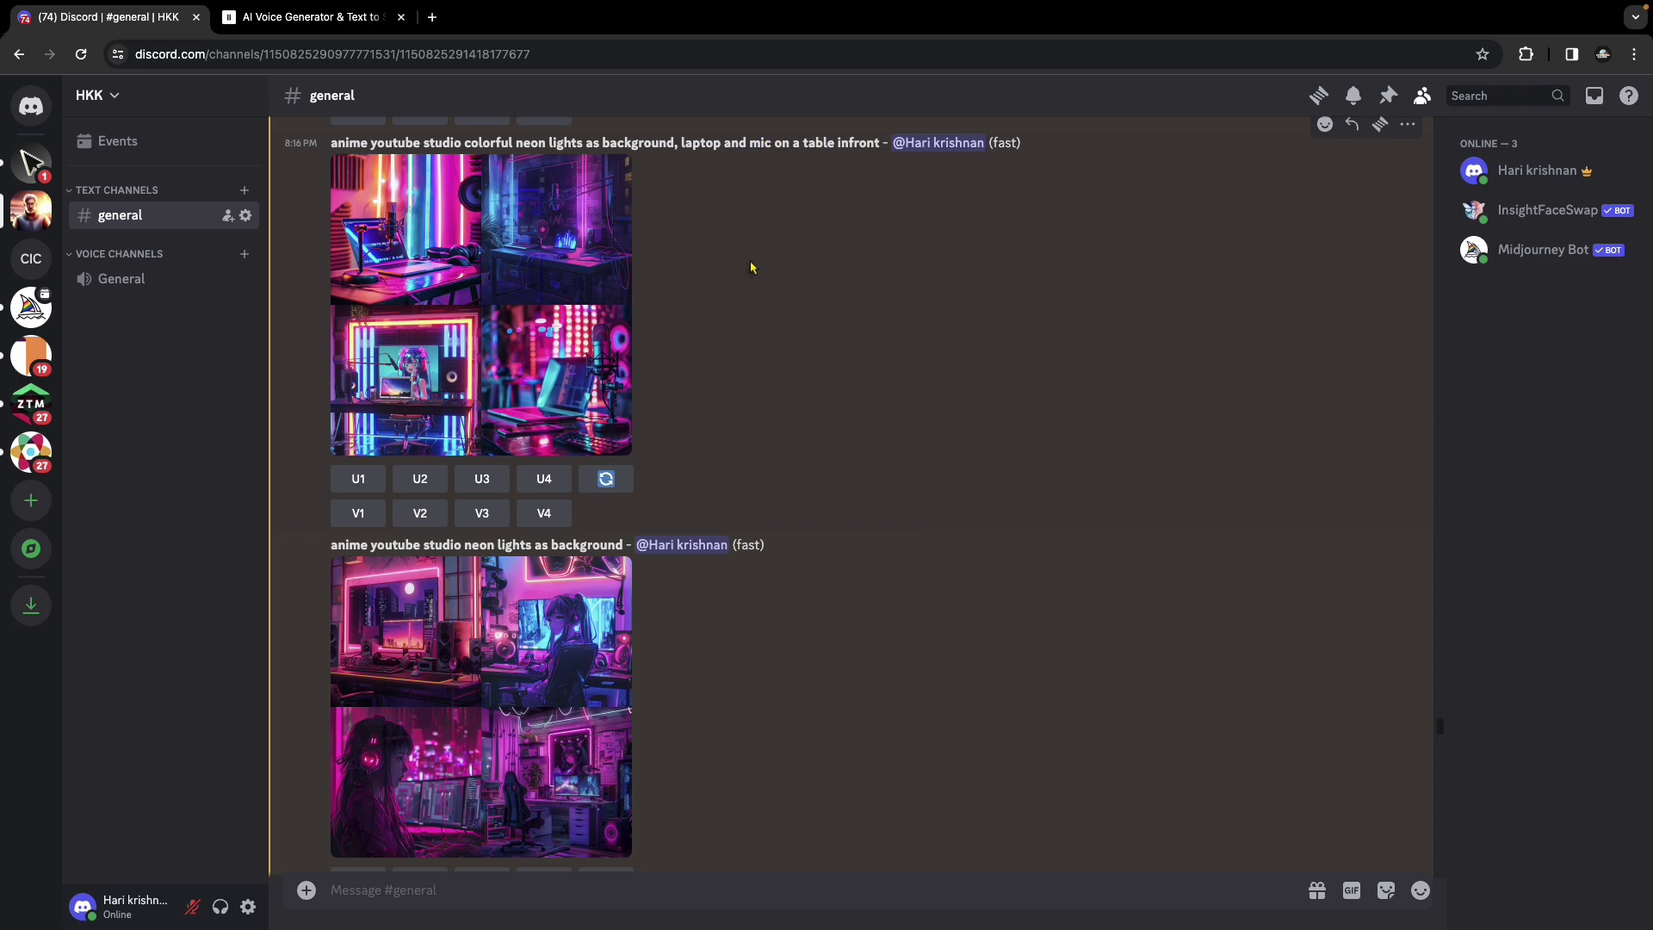
scroll(751, 267, down, 5)
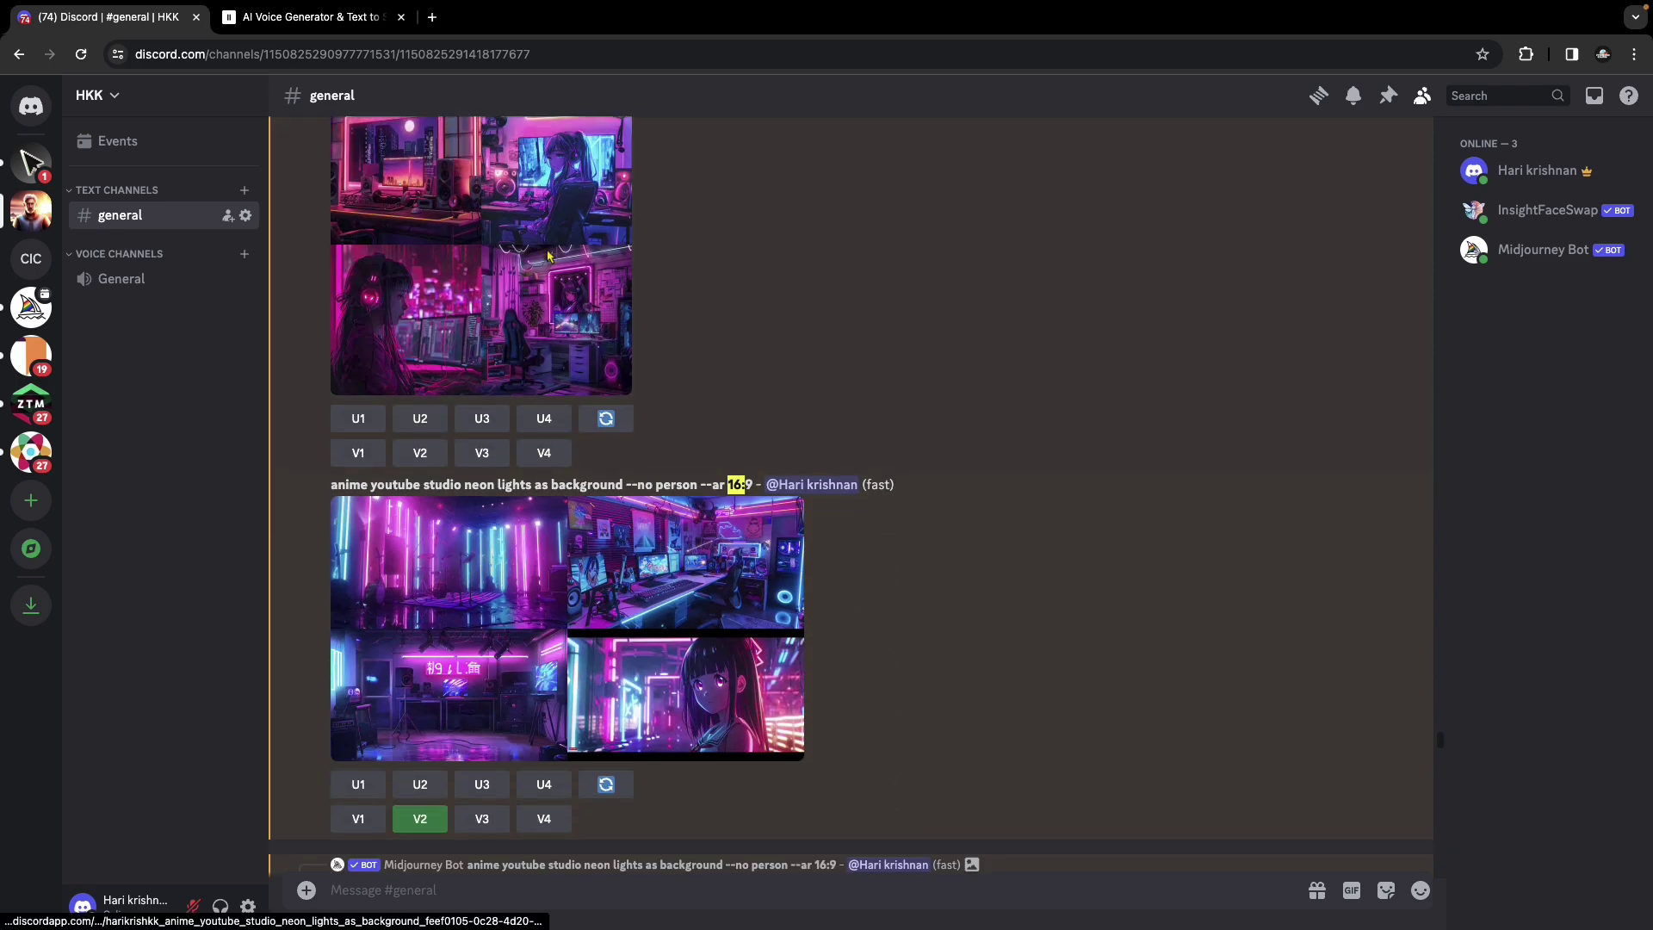
scroll(547, 255, up, 1)
scroll(548, 254, down, 2)
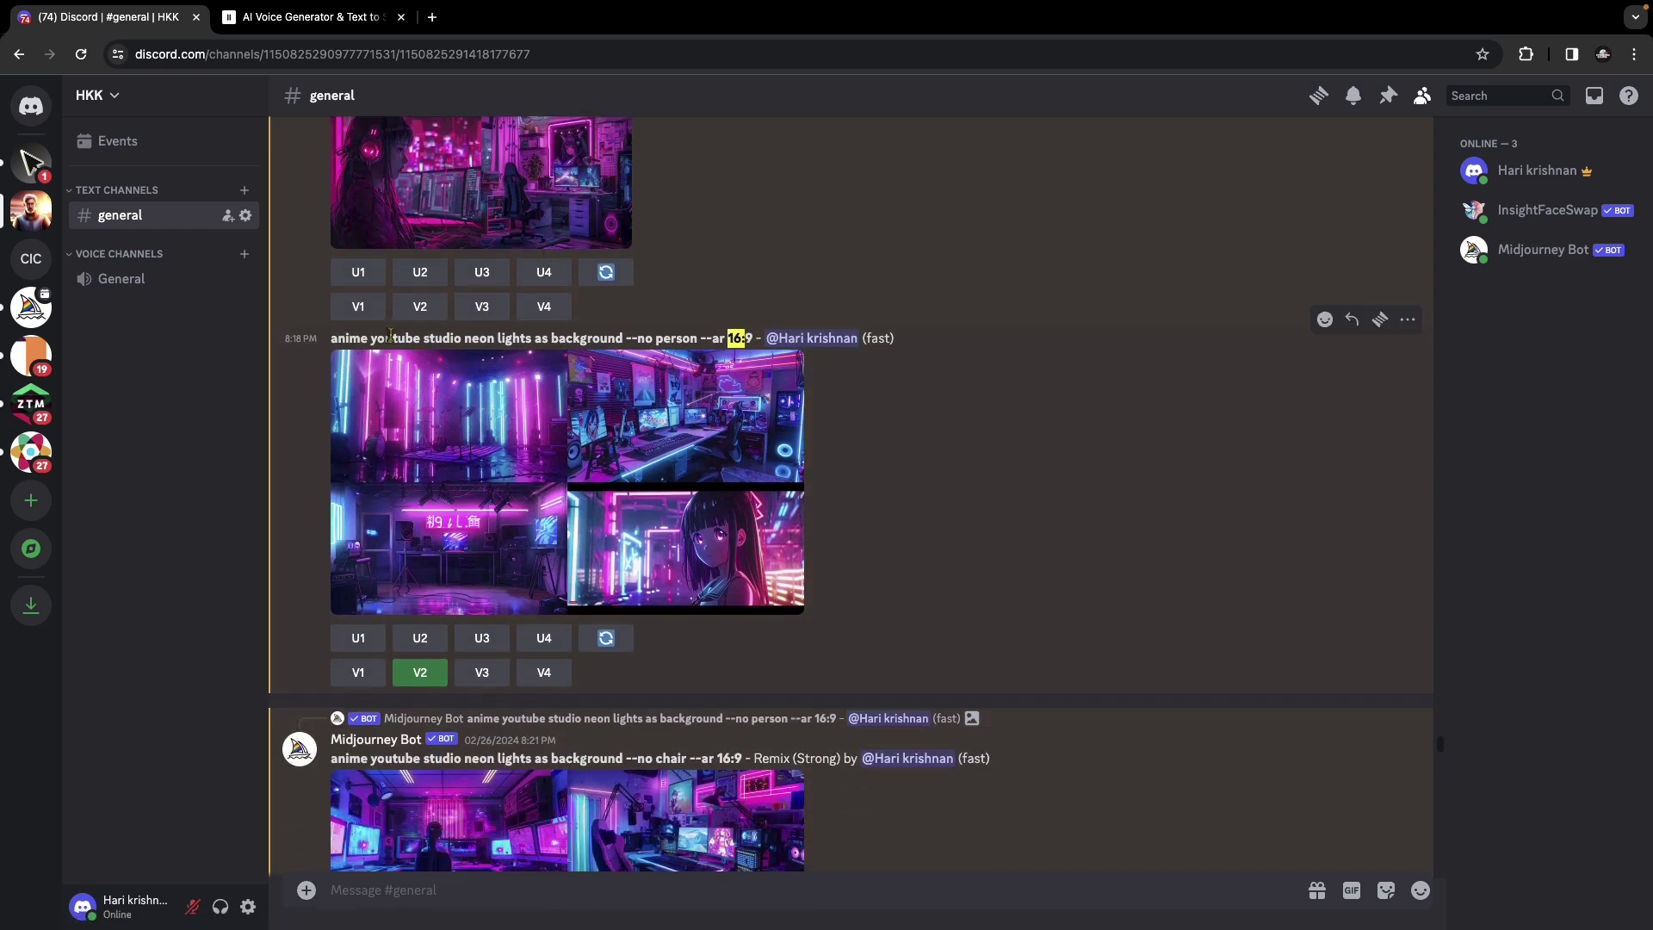
drag(631, 338, 712, 339)
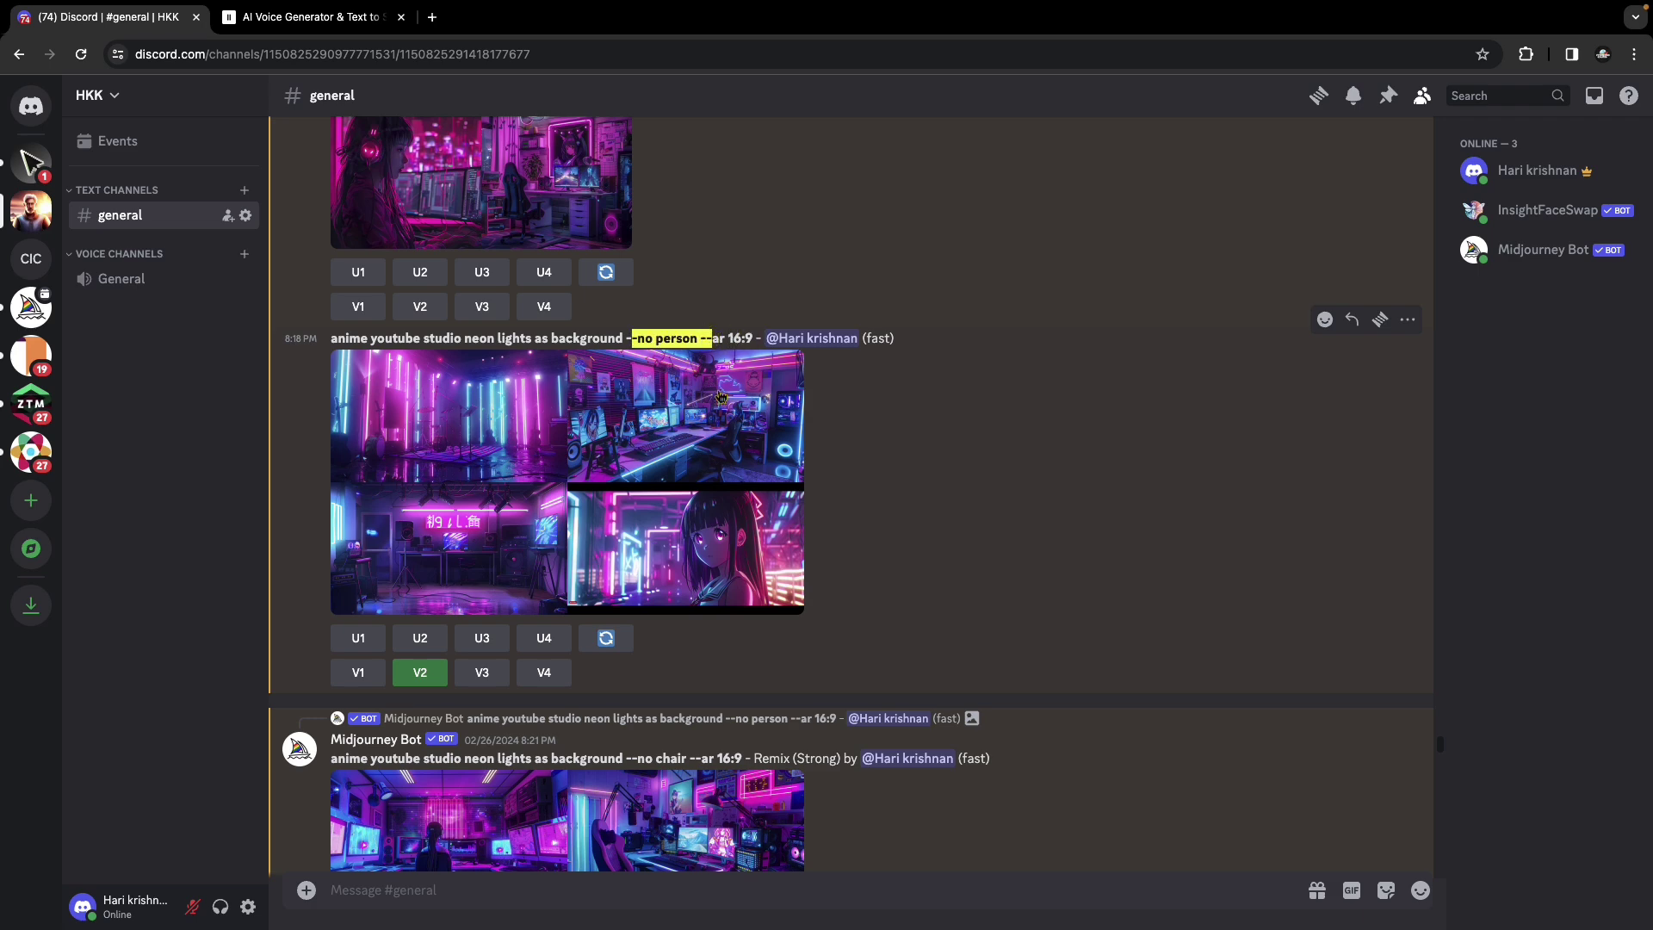
Step: Scroll down to the upscaled neon gaming-room image
scroll(721, 395, down, 5)
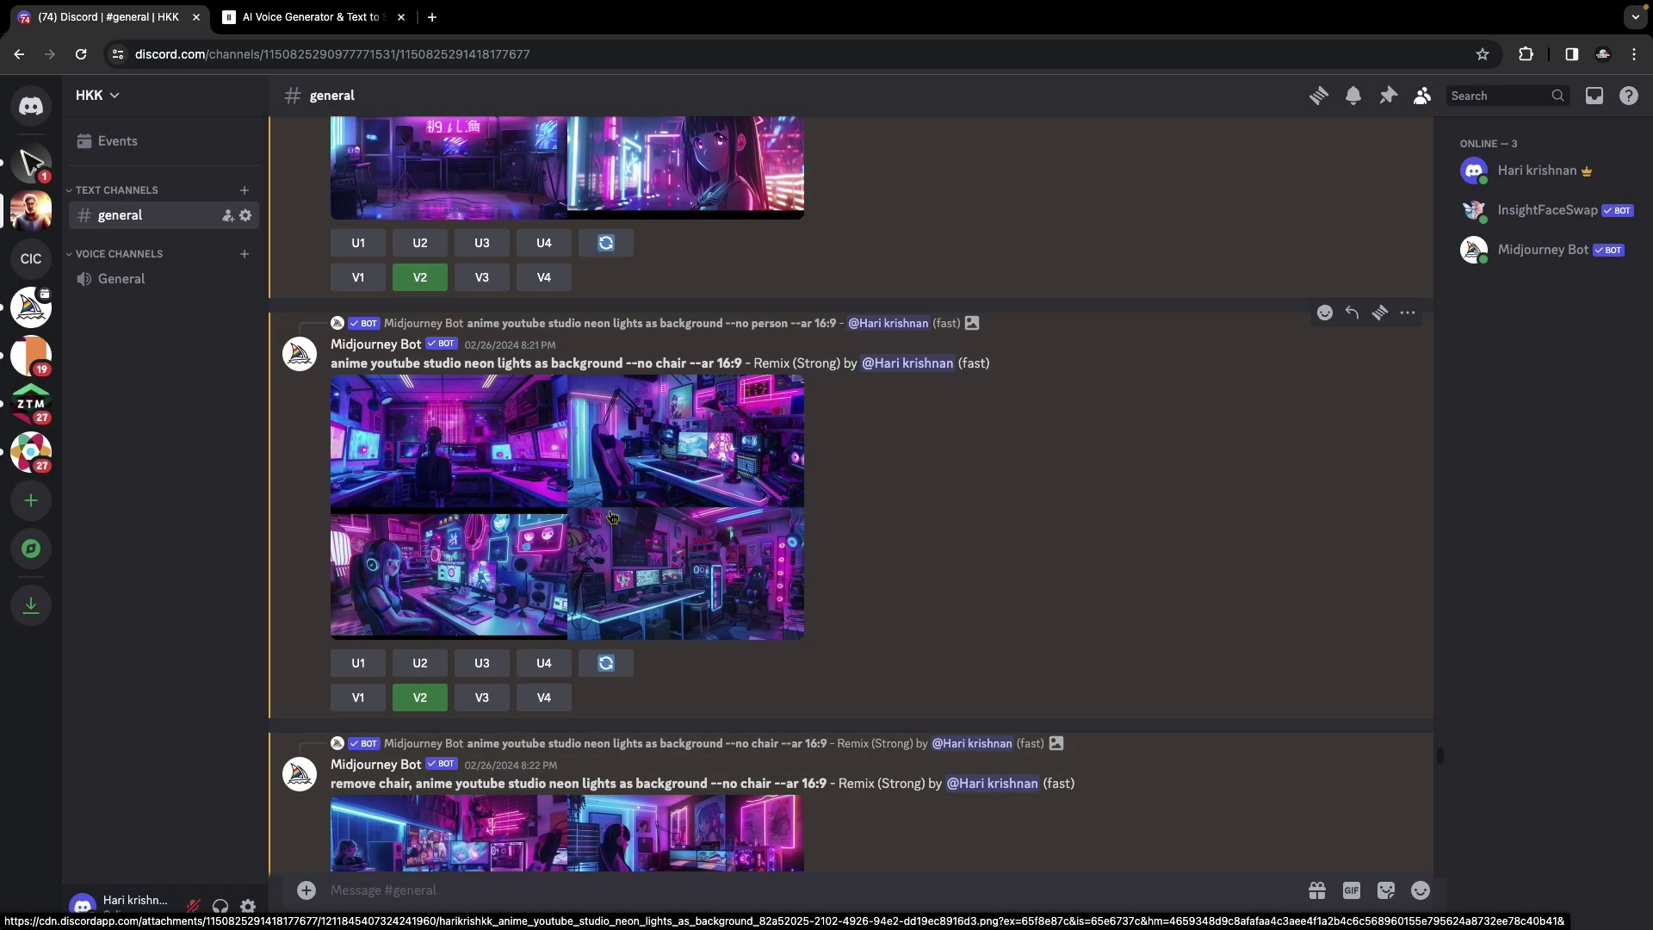
scroll(413, 594, down, 1)
scroll(427, 584, down, 20)
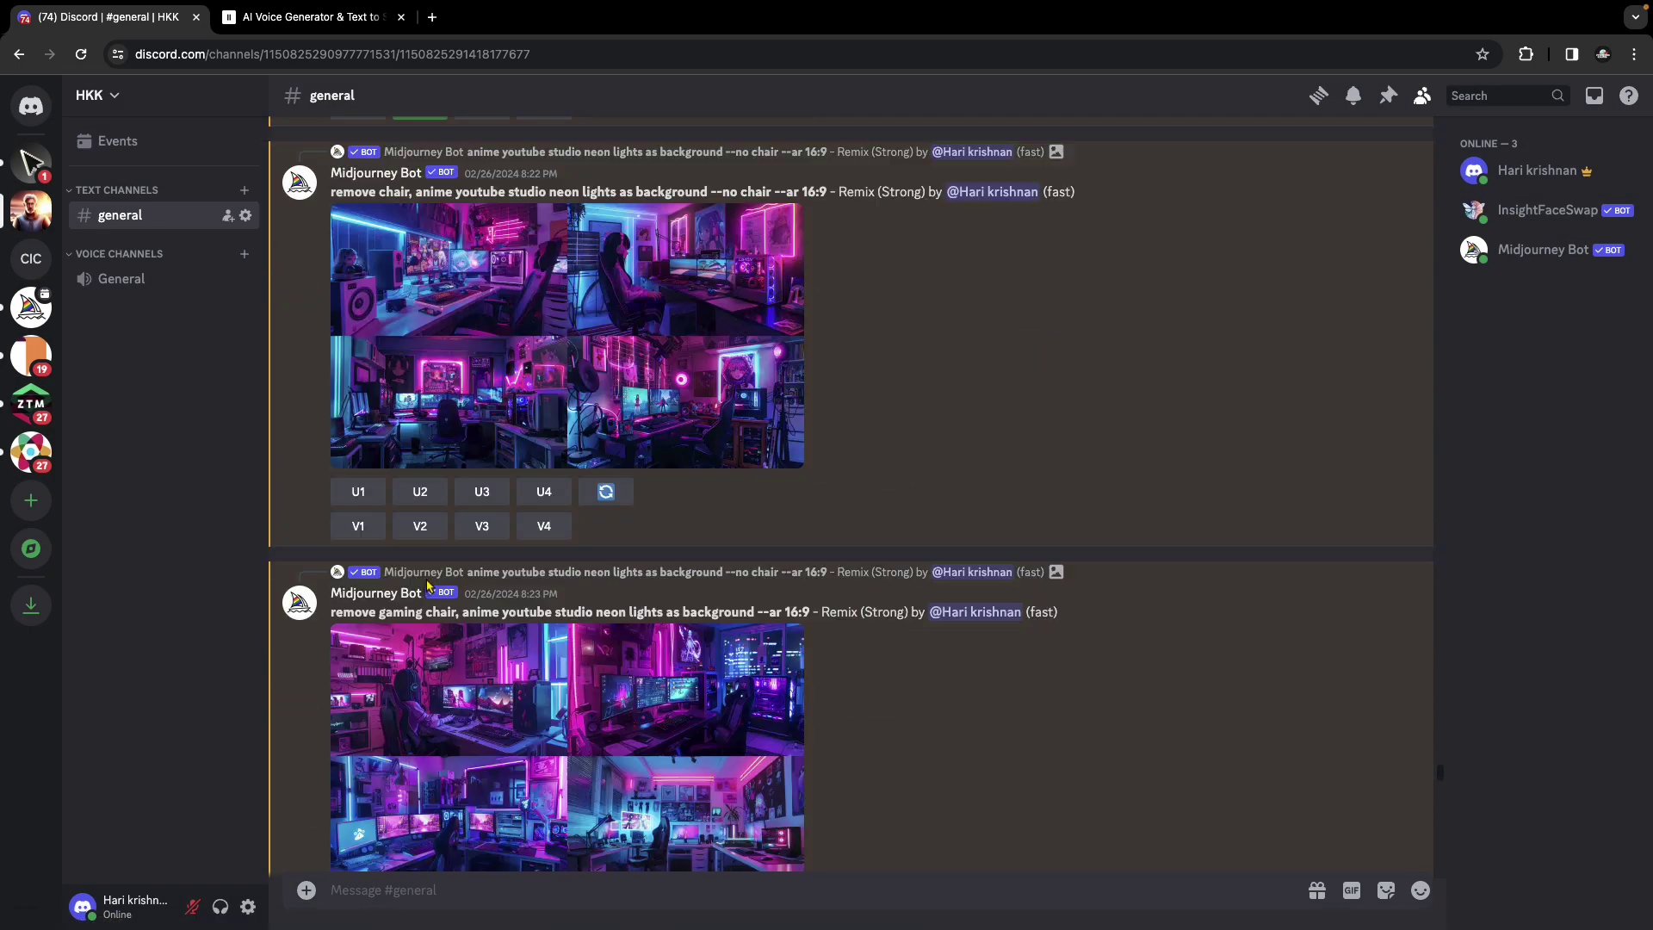
scroll(427, 585, down, 5)
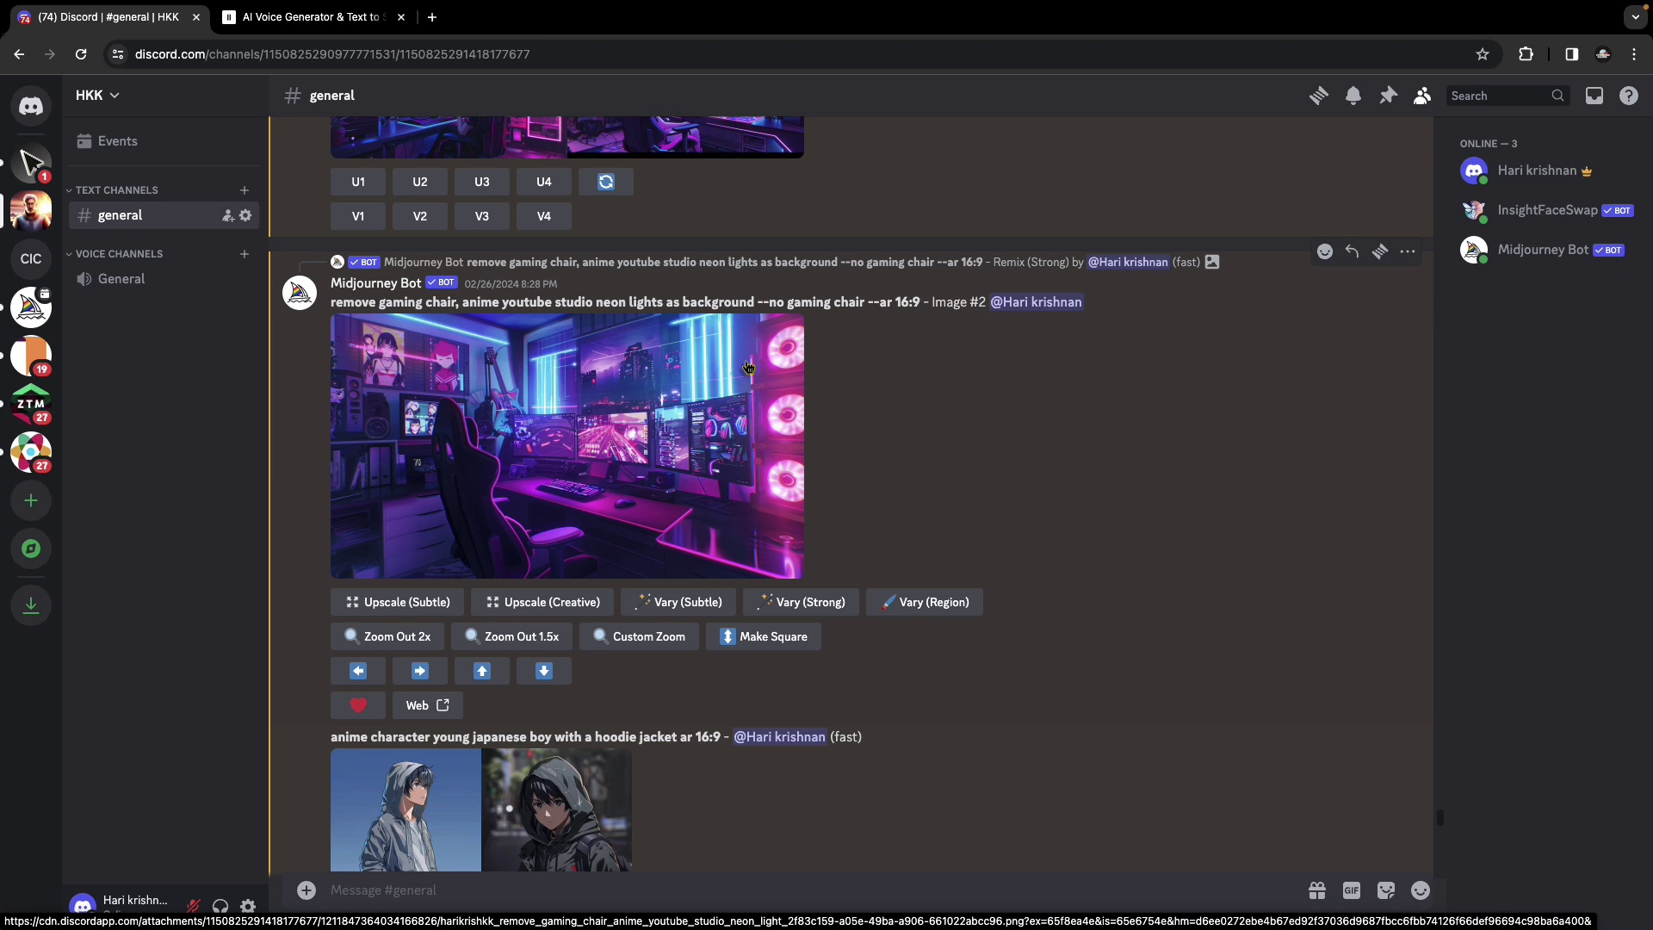
scroll(568, 432, down, 1)
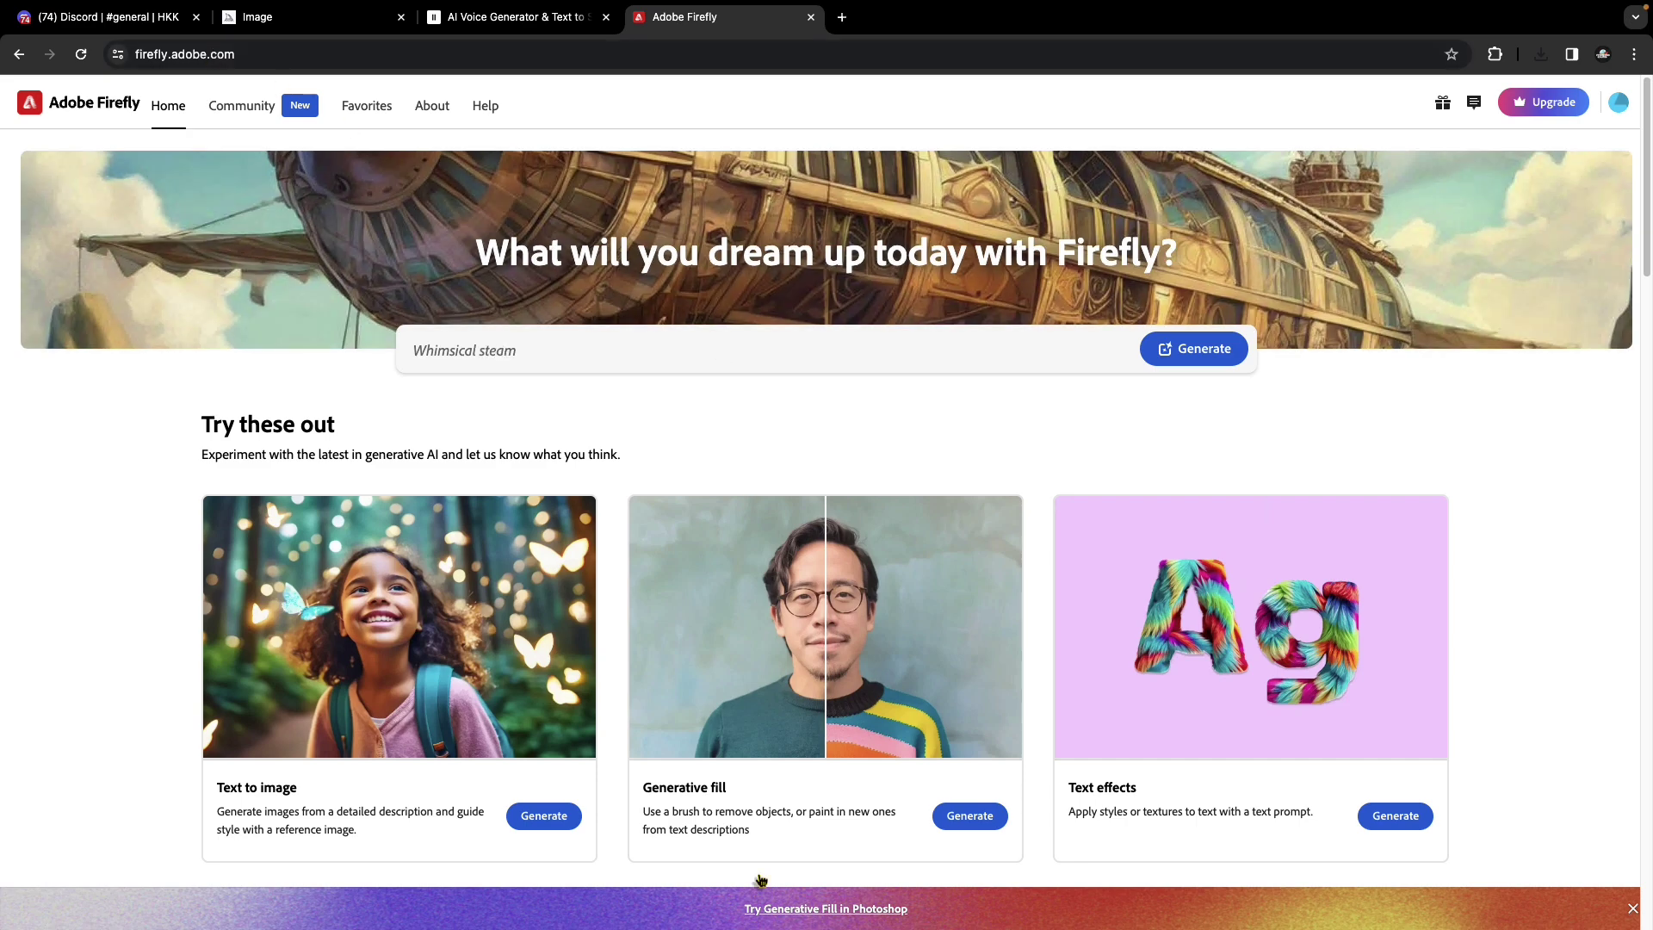
Step: Load the neon gaming-room PNG into Firefly Generative fill and brush out the gaming chair
click(954, 814)
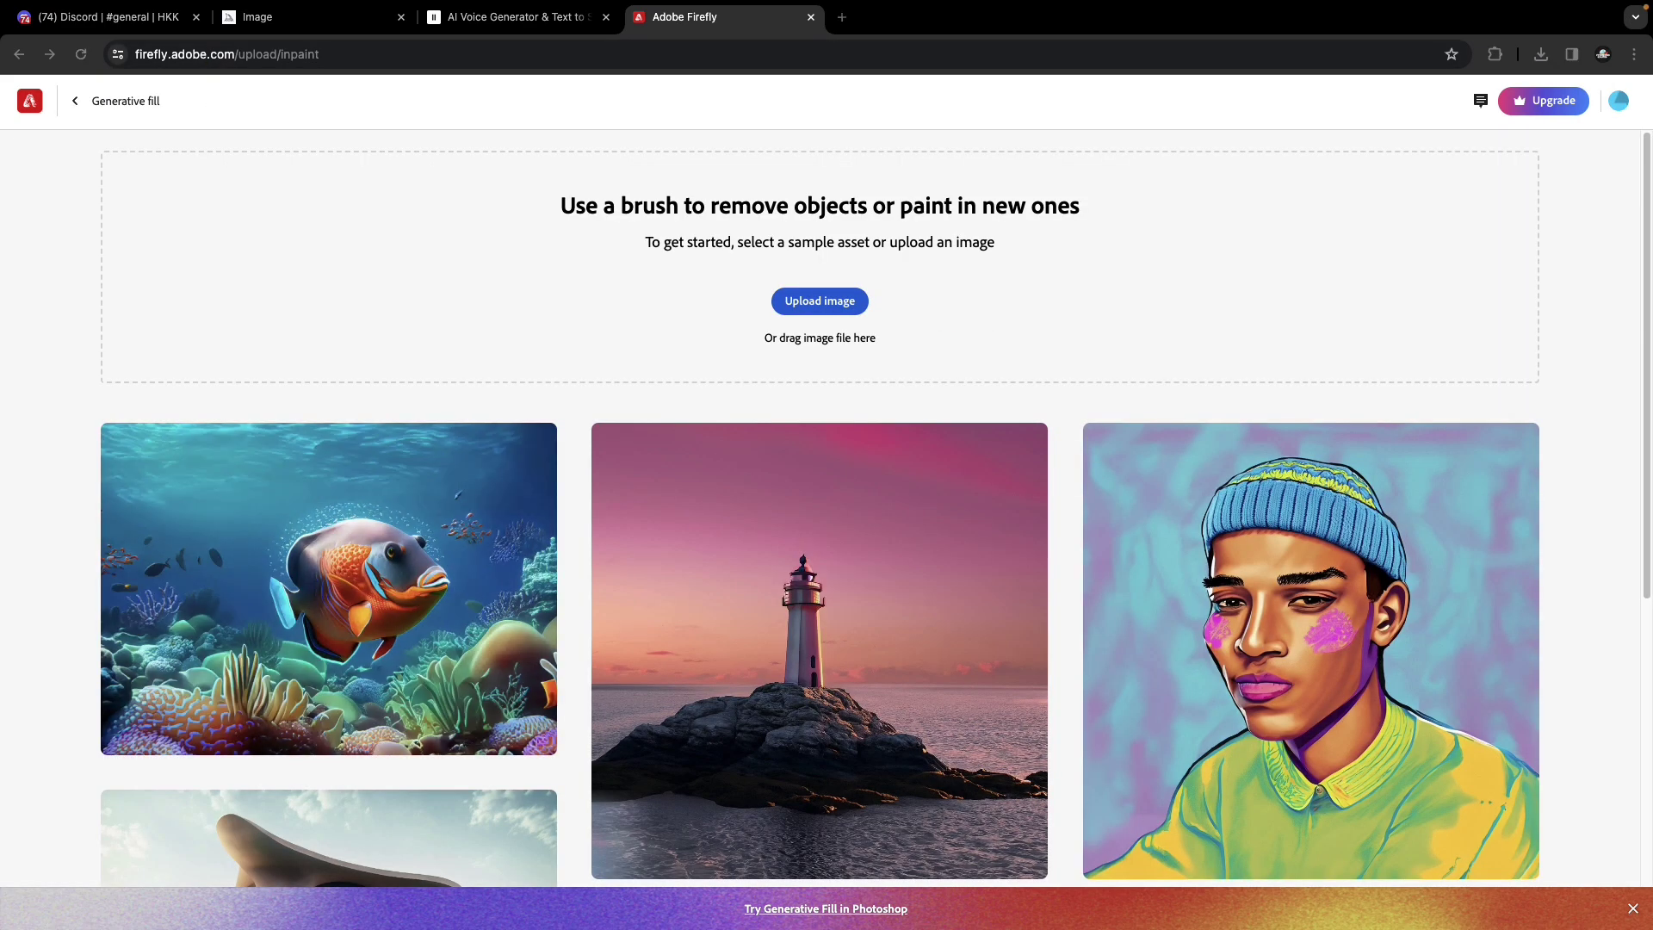
drag(0, 325, 573, 287)
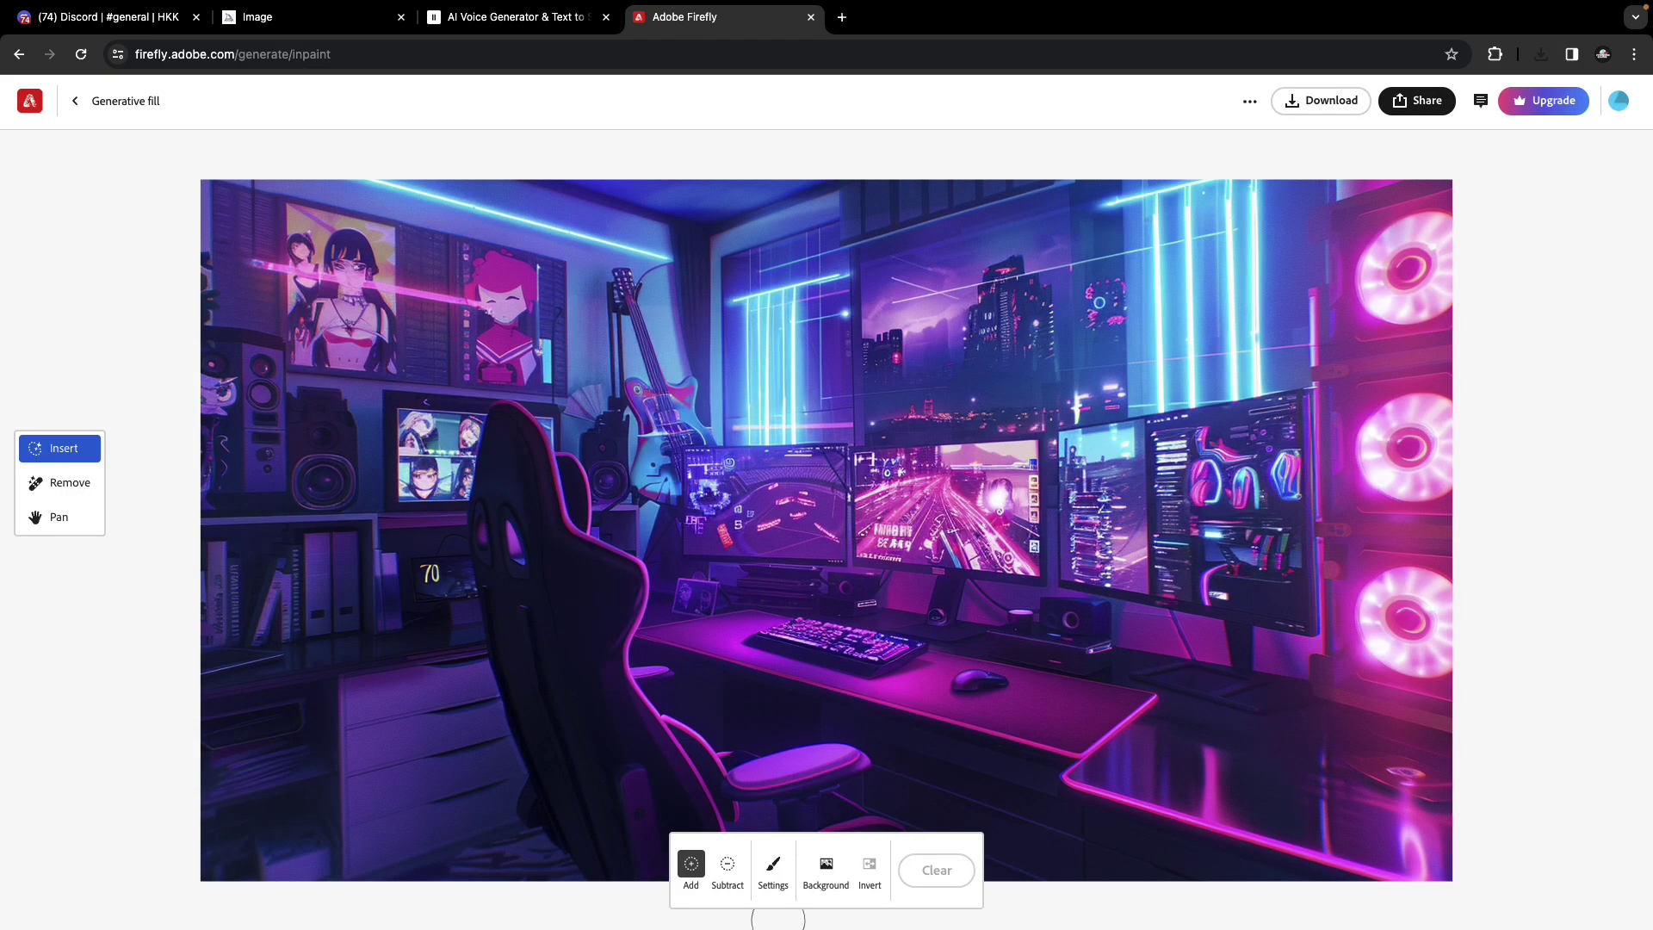
mouse_move(515, 417)
mouse_down()
mouse_move(488, 517)
mouse_move(525, 772)
mouse_move(559, 848)
mouse_move(658, 856)
mouse_move(942, 824)
mouse_move(715, 818)
mouse_move(852, 775)
mouse_move(779, 761)
mouse_move(914, 809)
mouse_move(606, 831)
mouse_move(569, 816)
mouse_move(527, 658)
mouse_move(519, 430)
mouse_move(547, 551)
mouse_move(557, 469)
mouse_move(568, 495)
mouse_move(559, 585)
mouse_move(555, 471)
mouse_move(570, 534)
mouse_move(627, 594)
mouse_move(625, 695)
mouse_move(676, 796)
mouse_move(598, 796)
mouse_move(581, 629)
mouse_move(549, 670)
mouse_move(594, 779)
mouse_move(609, 732)
mouse_move(723, 783)
mouse_move(641, 684)
mouse_move(657, 663)
mouse_move(630, 644)
mouse_move(637, 577)
mouse_move(600, 552)
mouse_move(508, 411)
mouse_move(486, 485)
mouse_move(539, 883)
mouse_move(646, 880)
mouse_up()
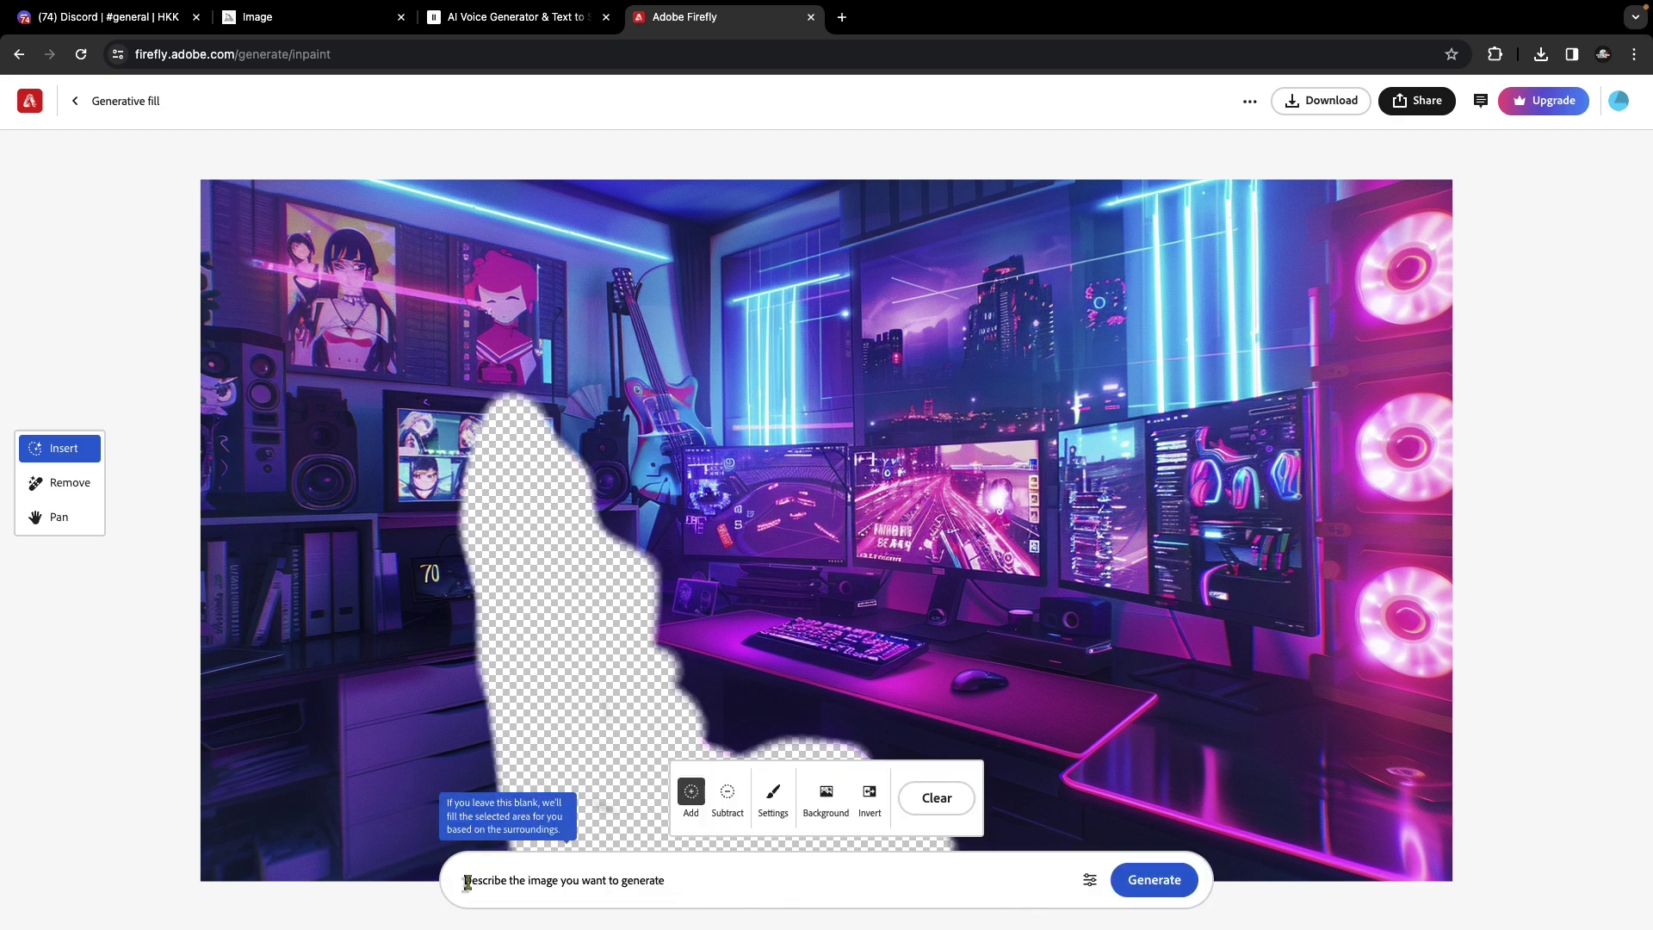
Step: Generate a fill for the chair area with an empty prompt and keep the second variation
click(466, 879)
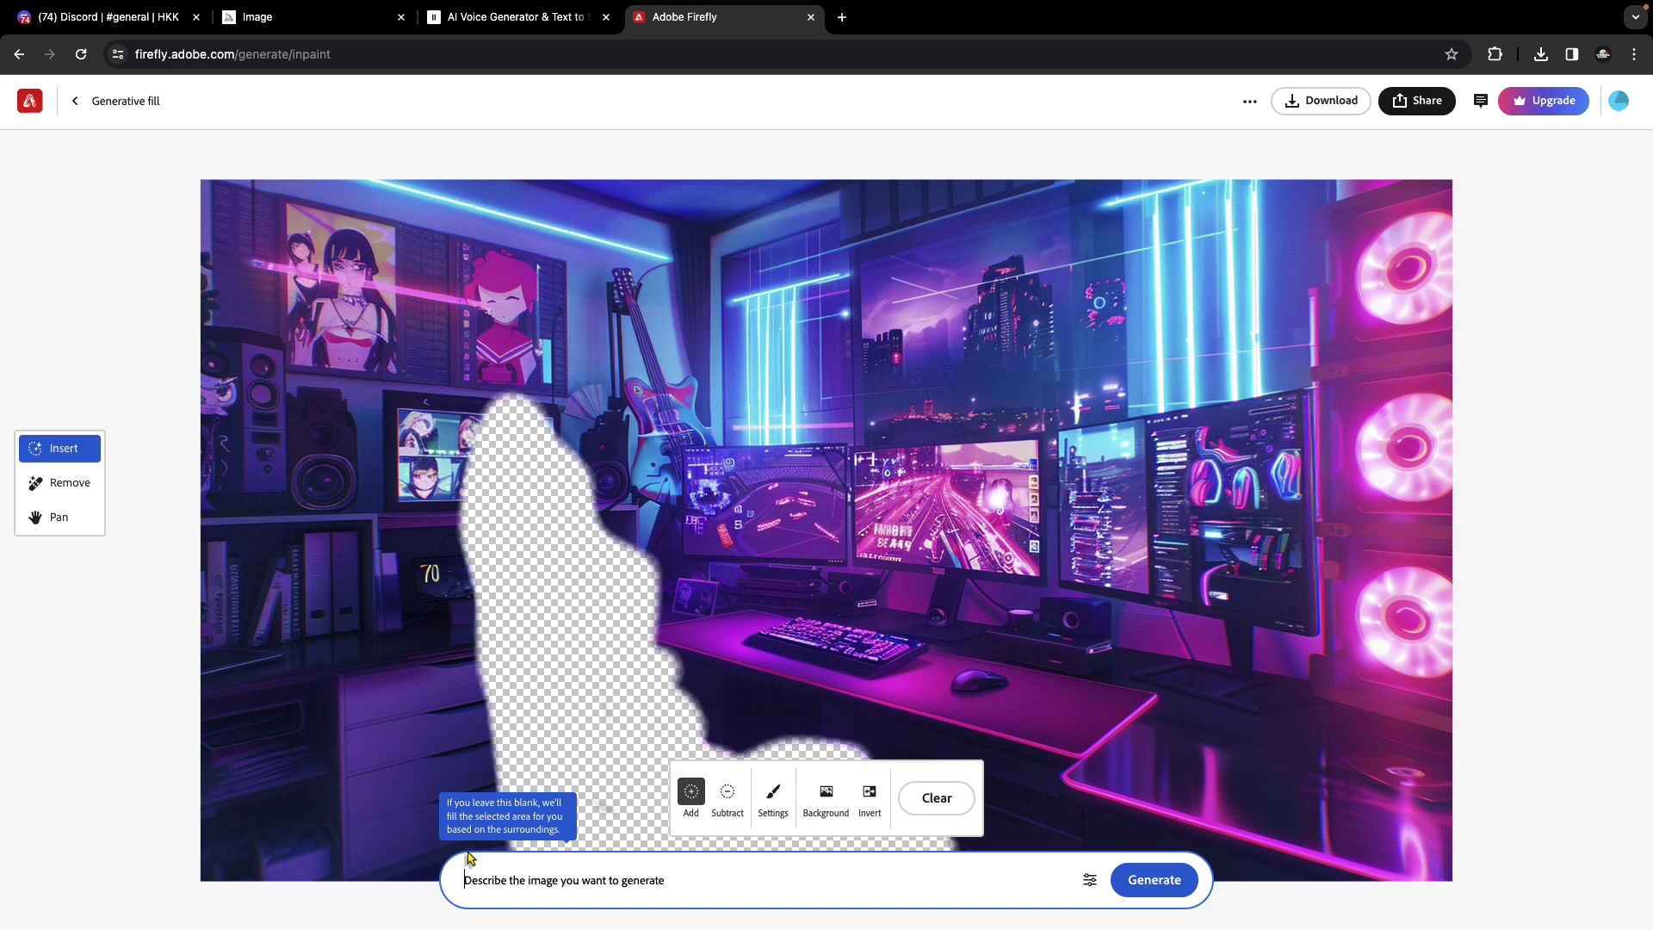
click(1154, 888)
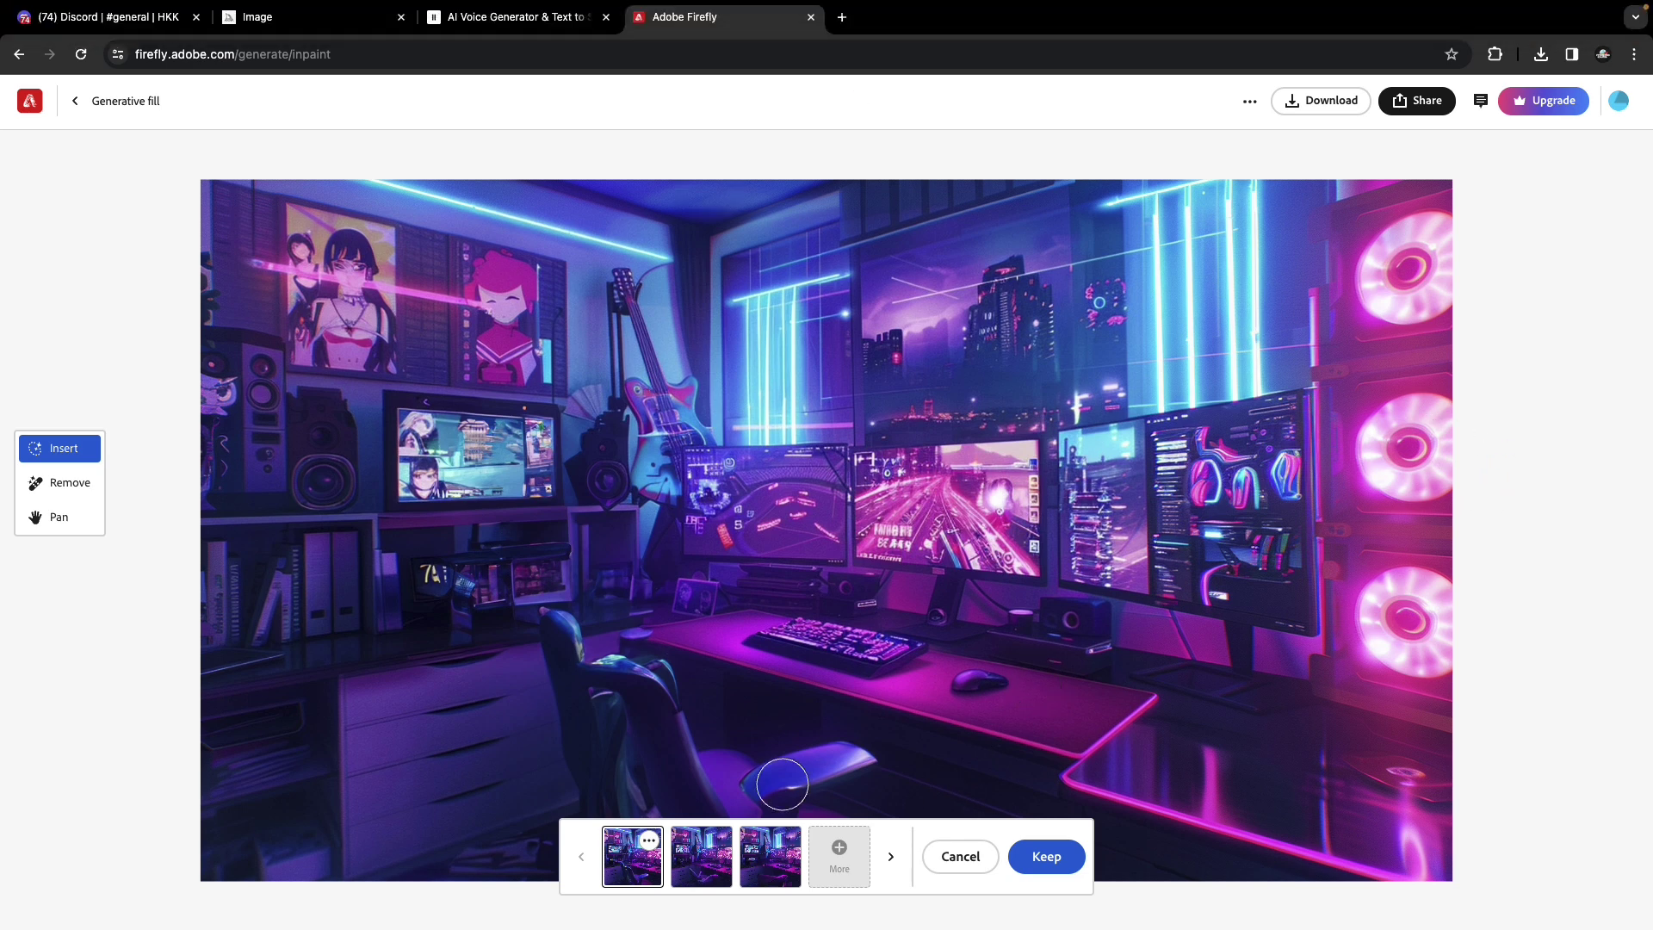
click(731, 862)
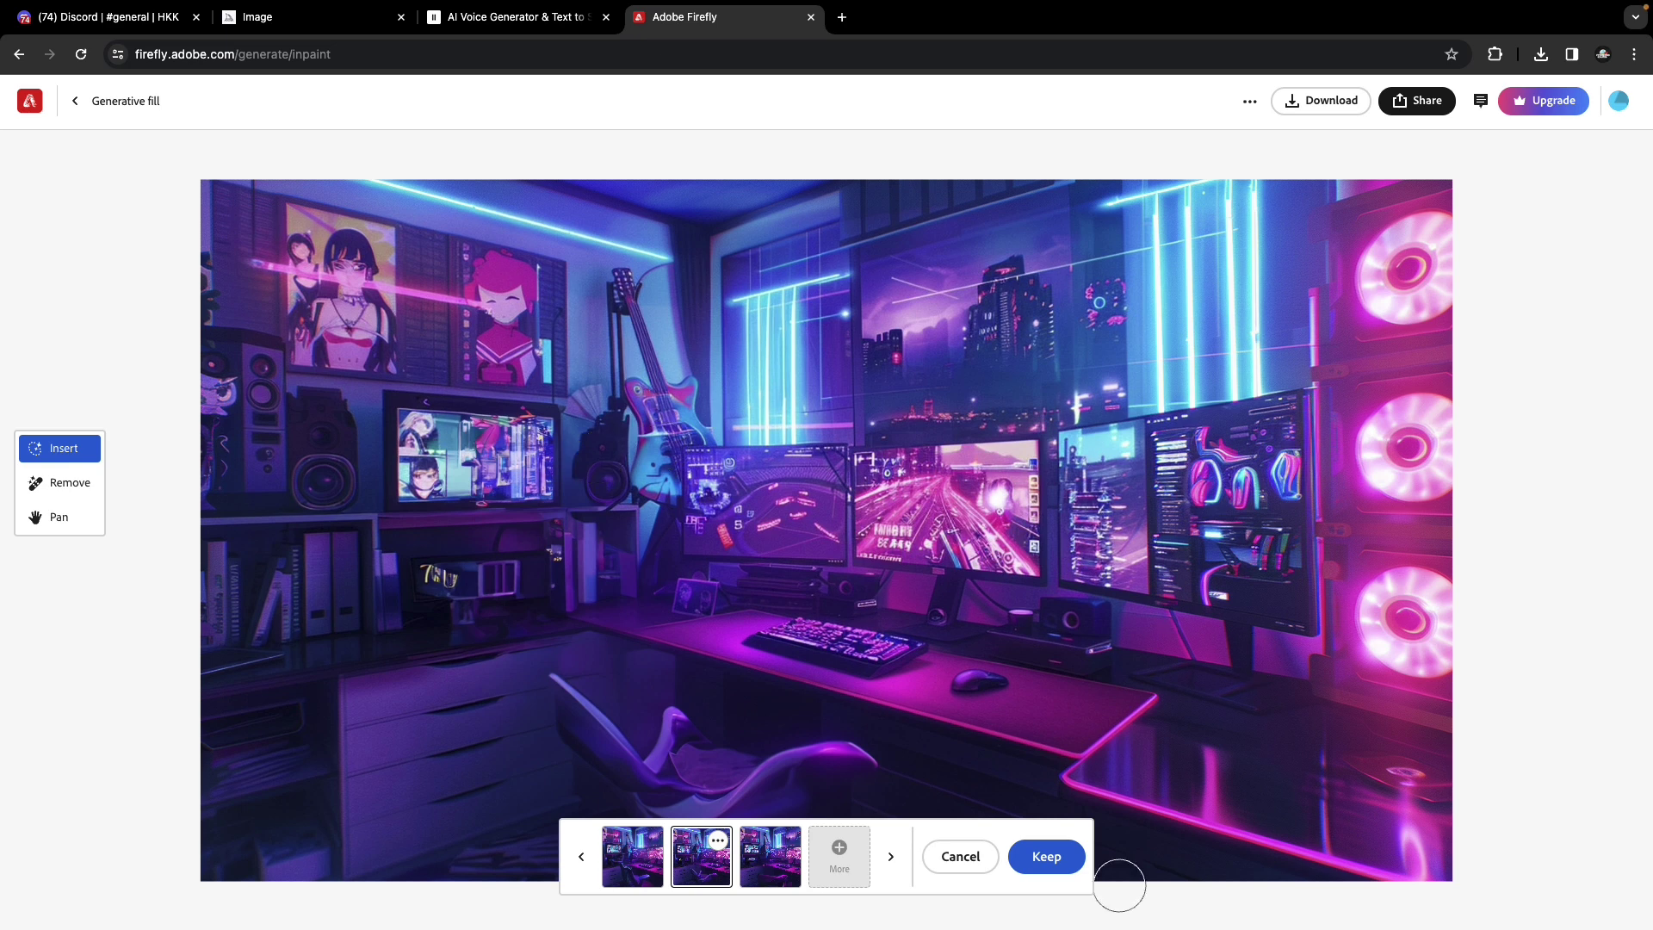
click(1049, 861)
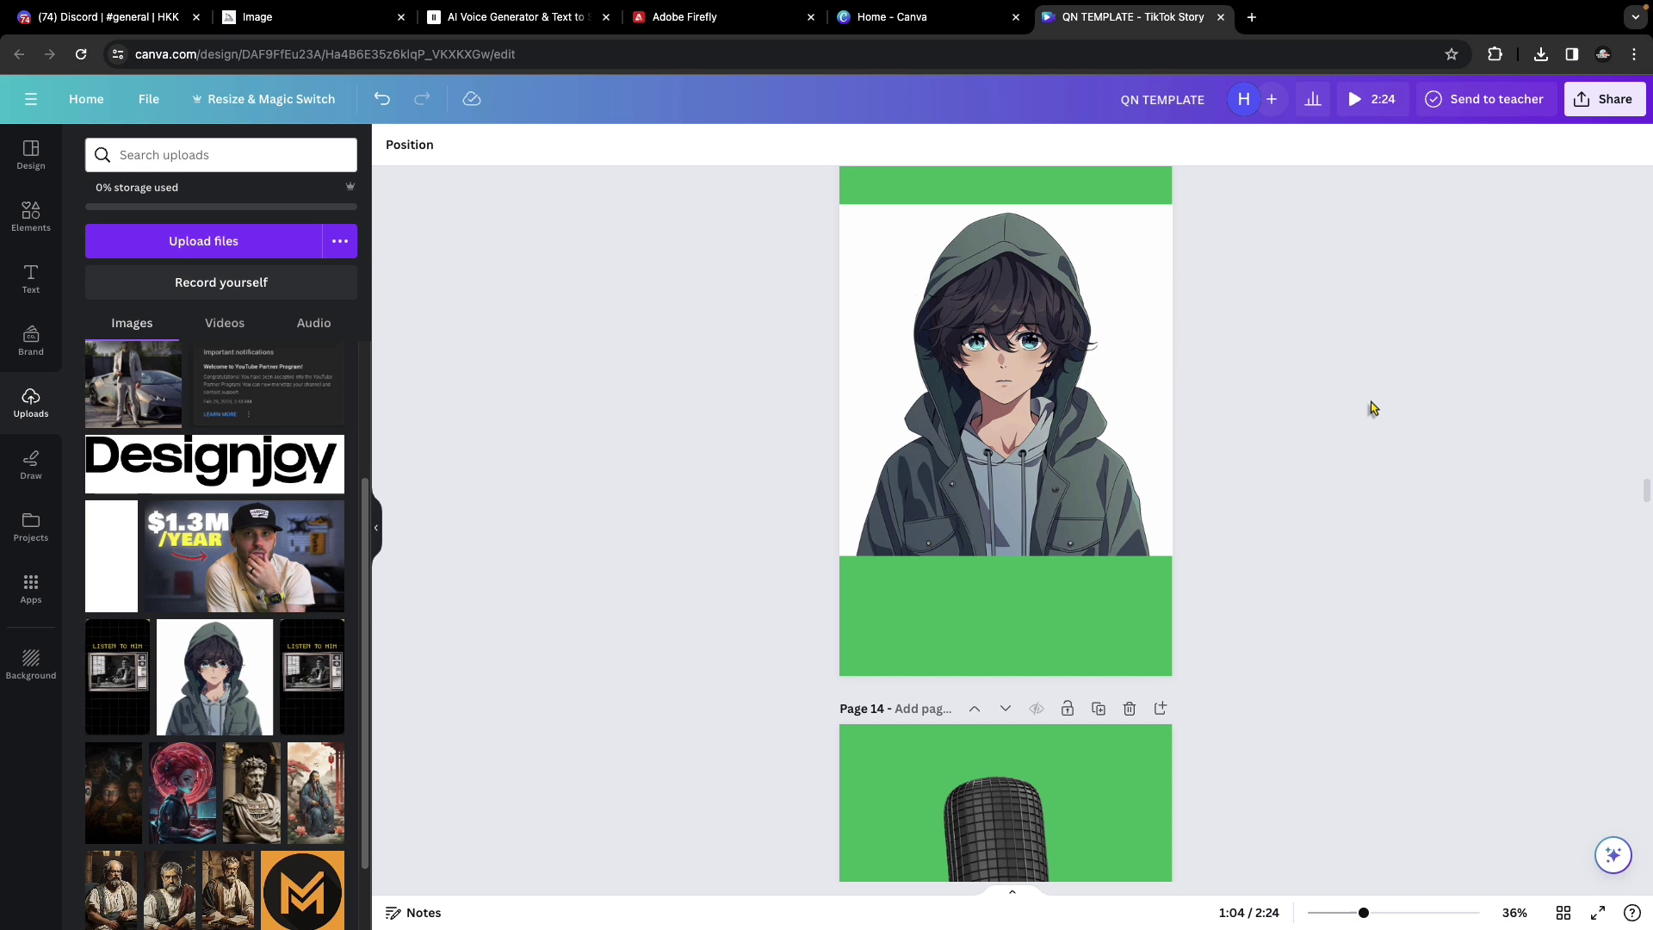
Step: Remove the white background from the hooded anime boy image
click(963, 357)
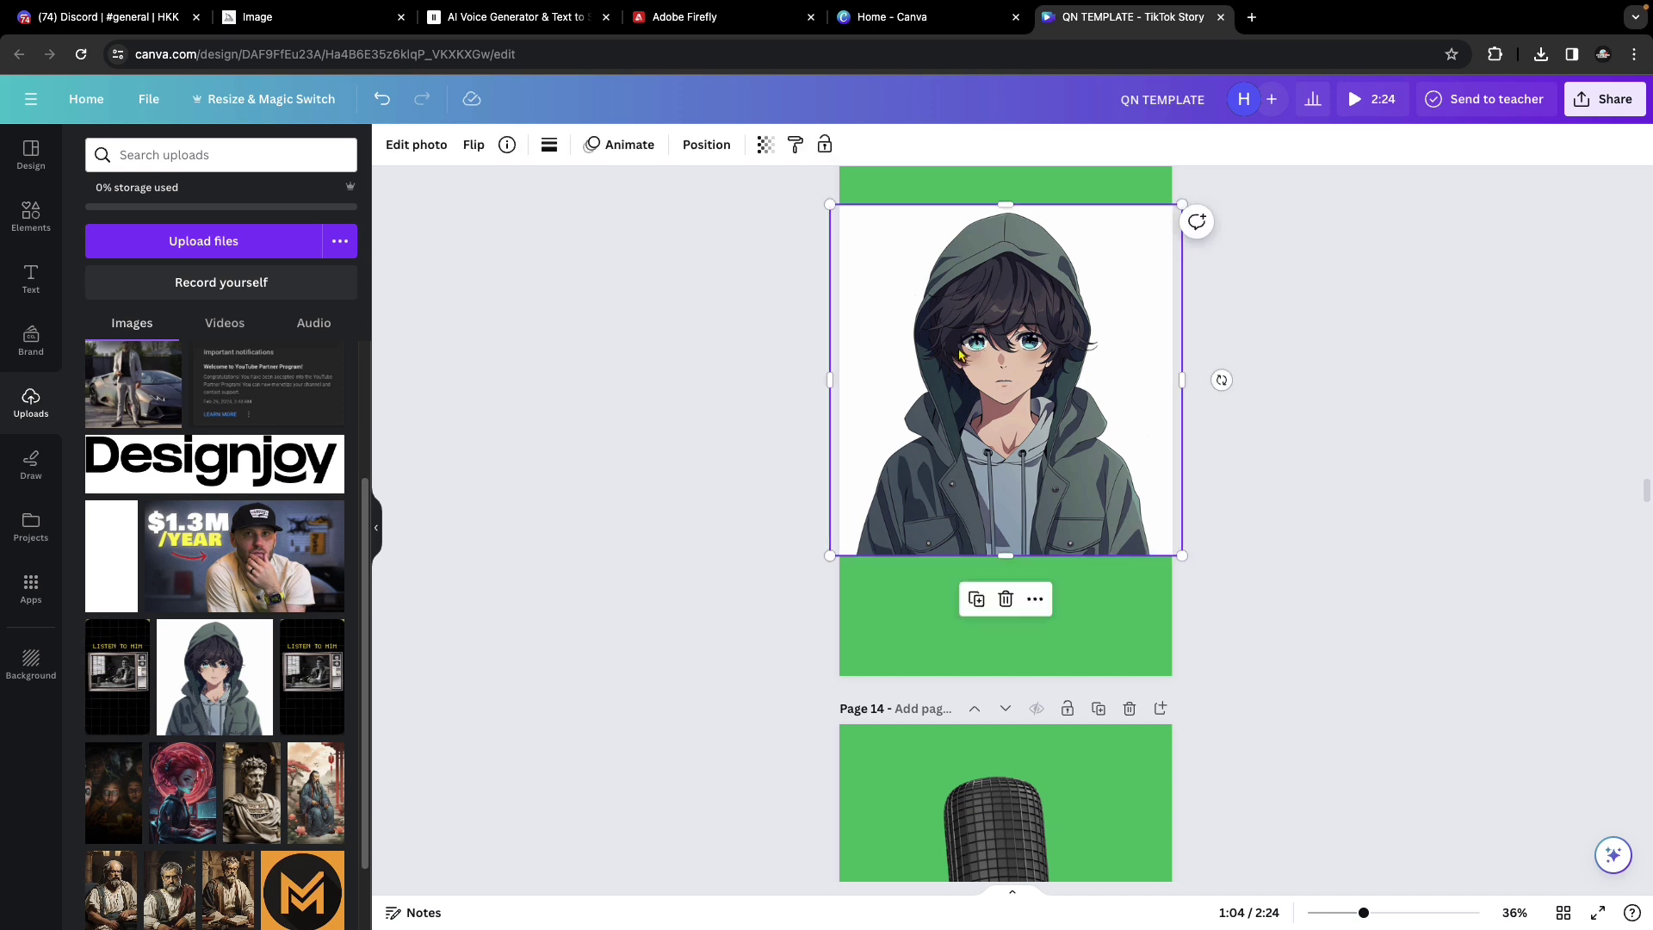
click(415, 147)
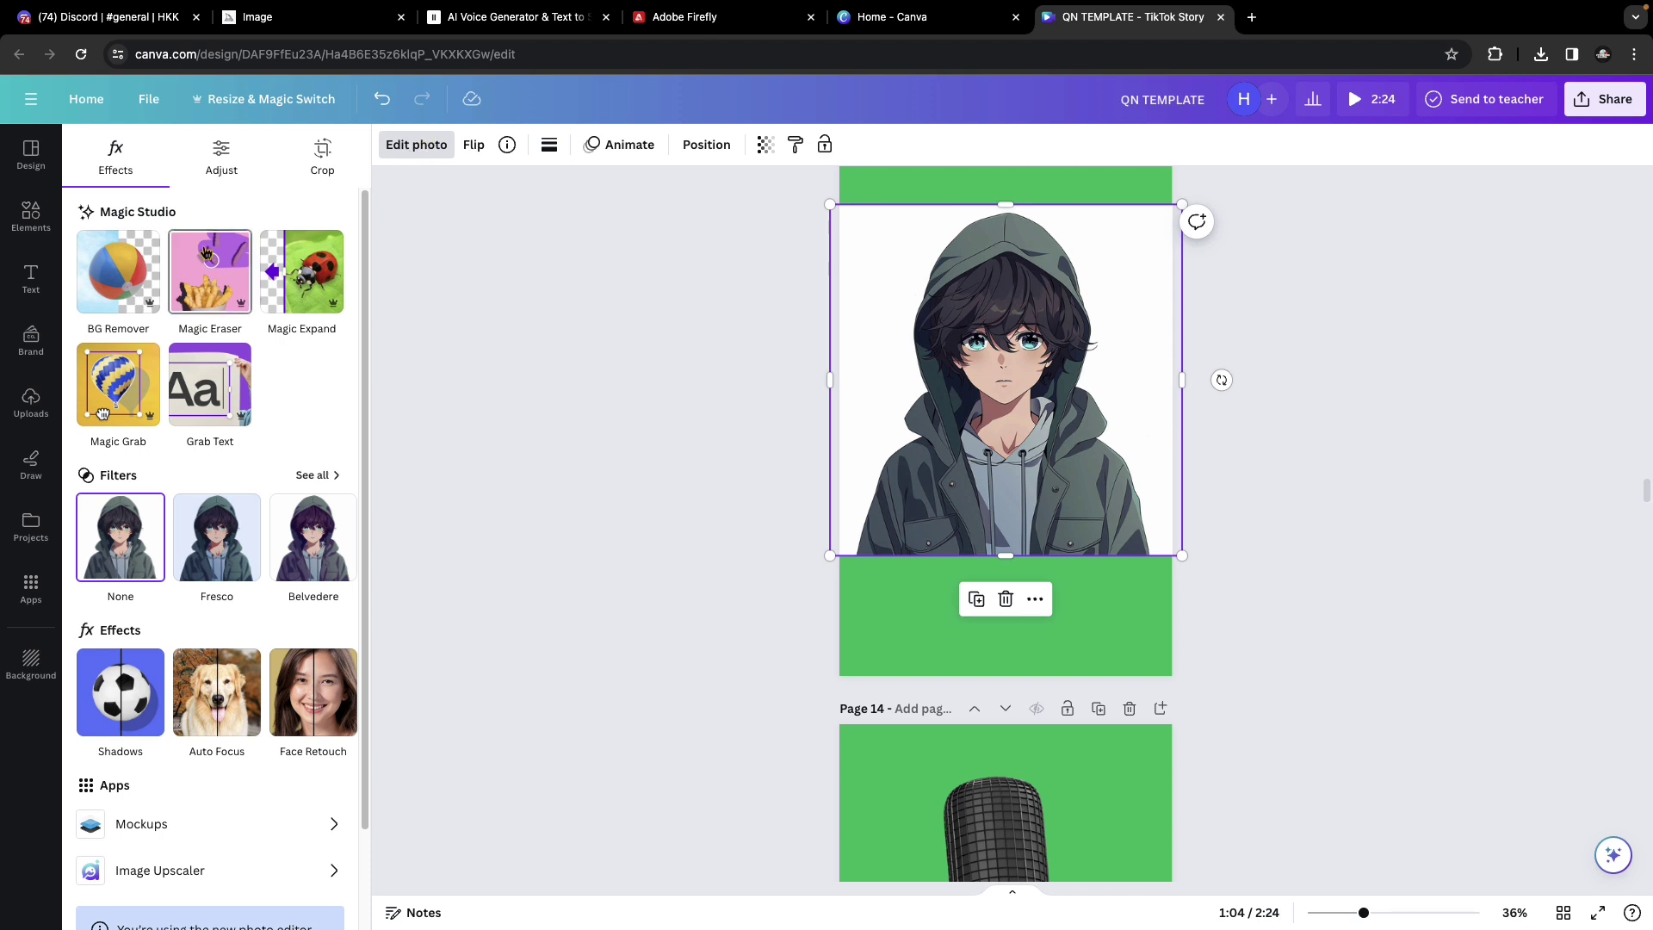
click(108, 282)
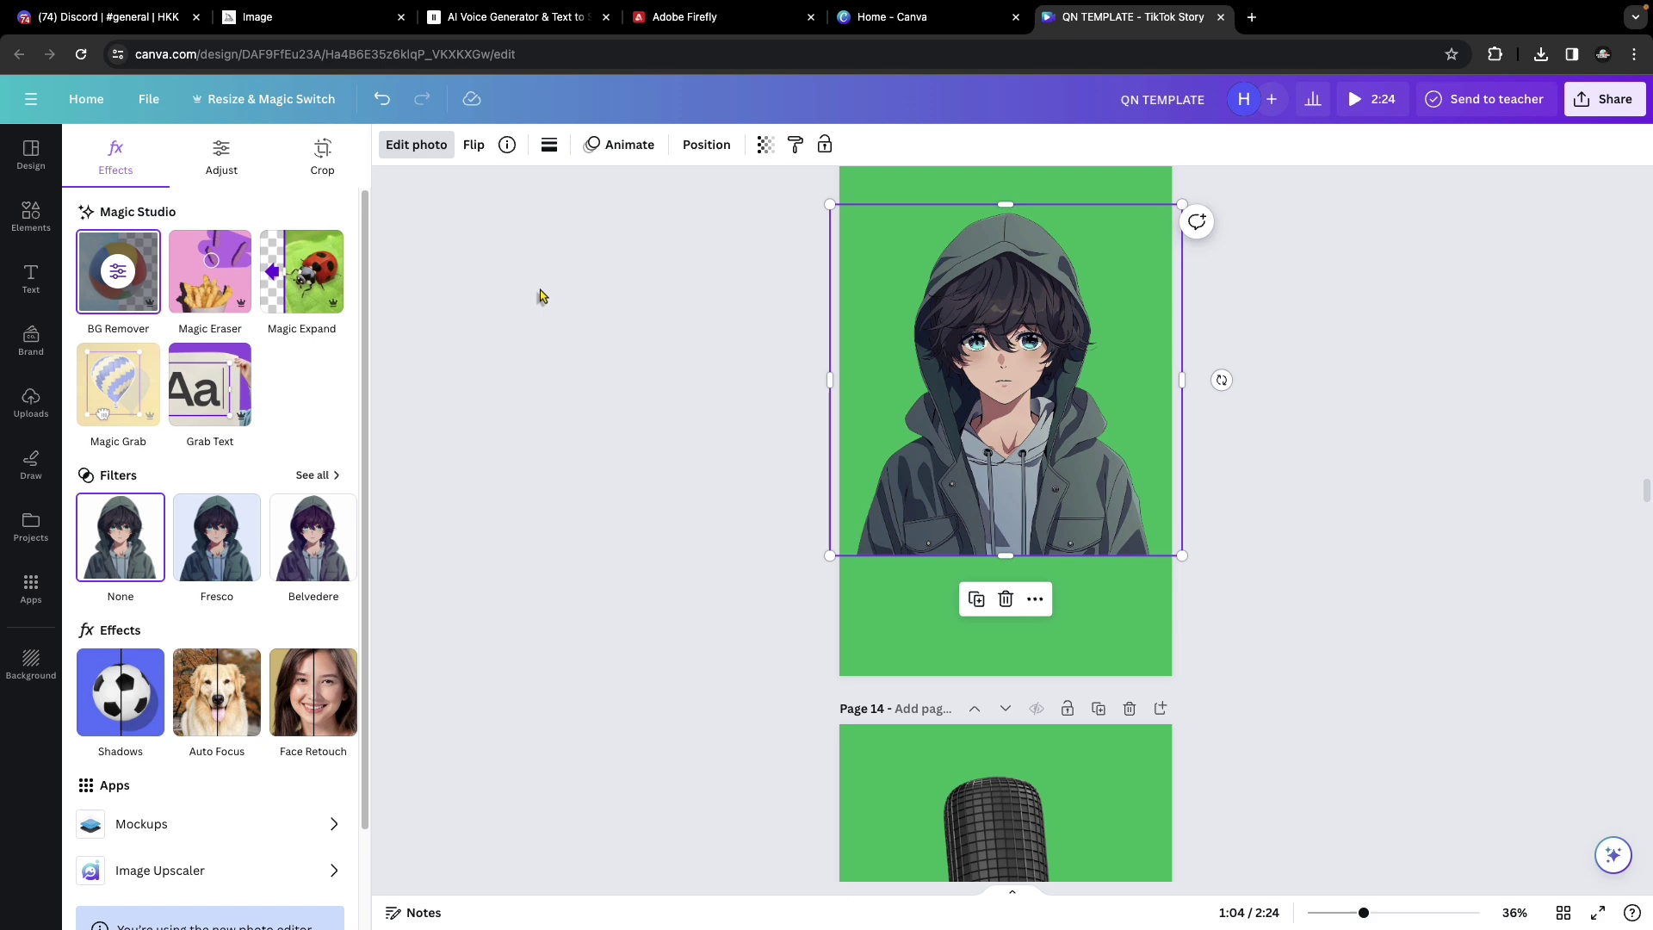
click(603, 327)
Step: Give the boy photo a drop shadow coloured near-white #FFFDFD
click(977, 369)
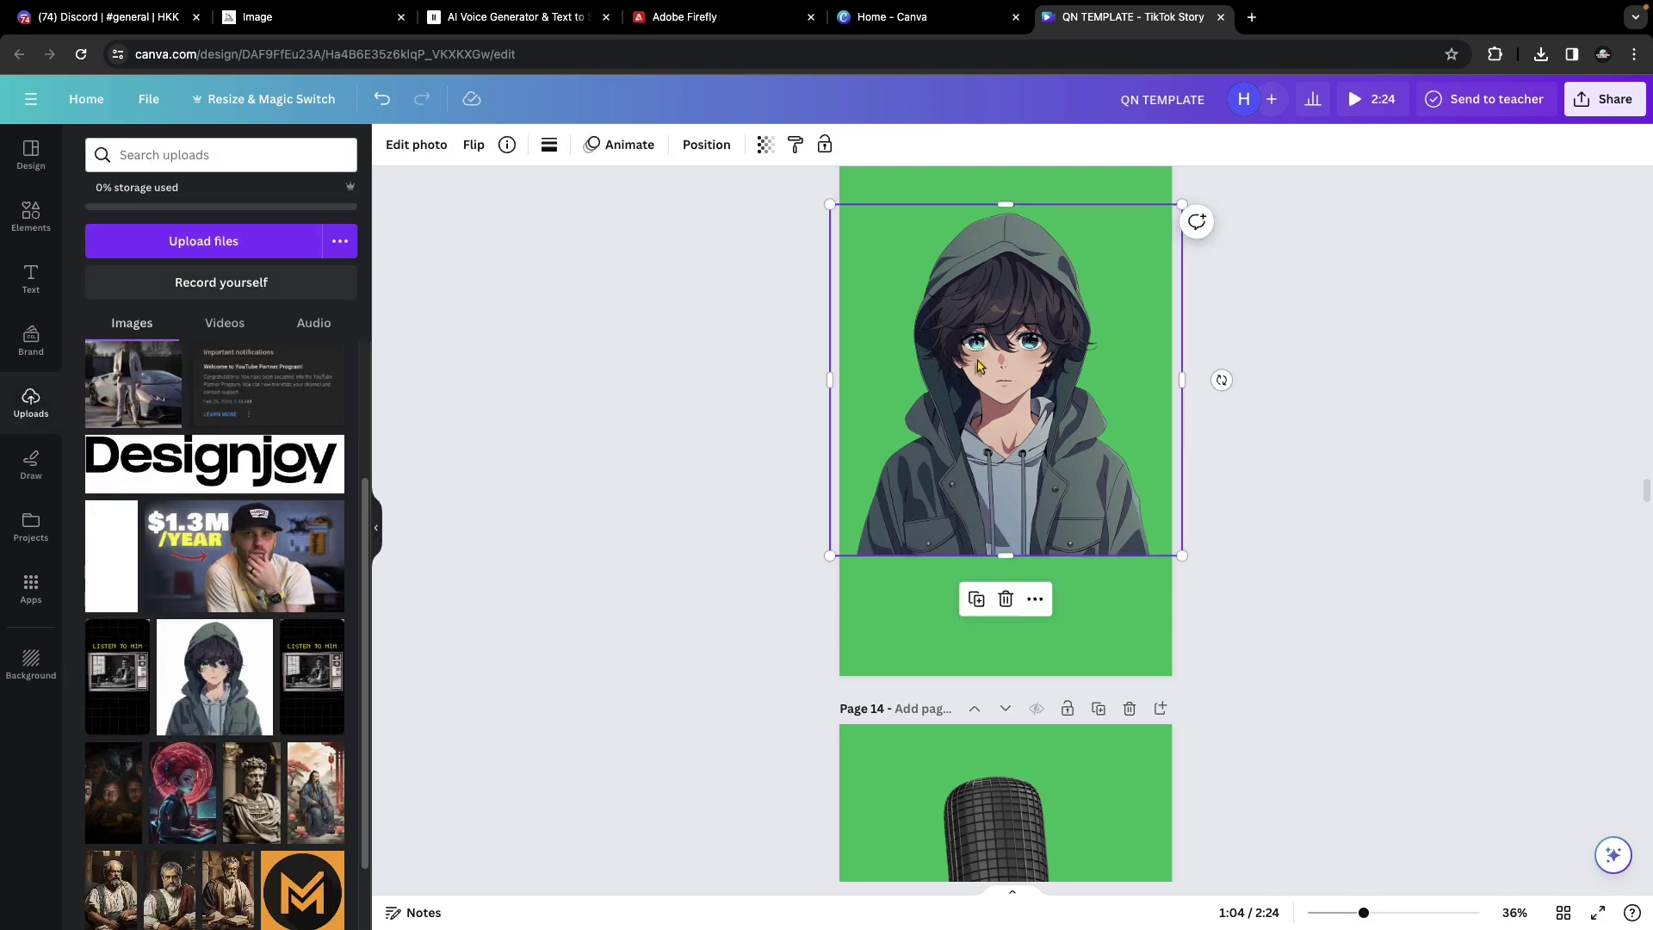
click(416, 143)
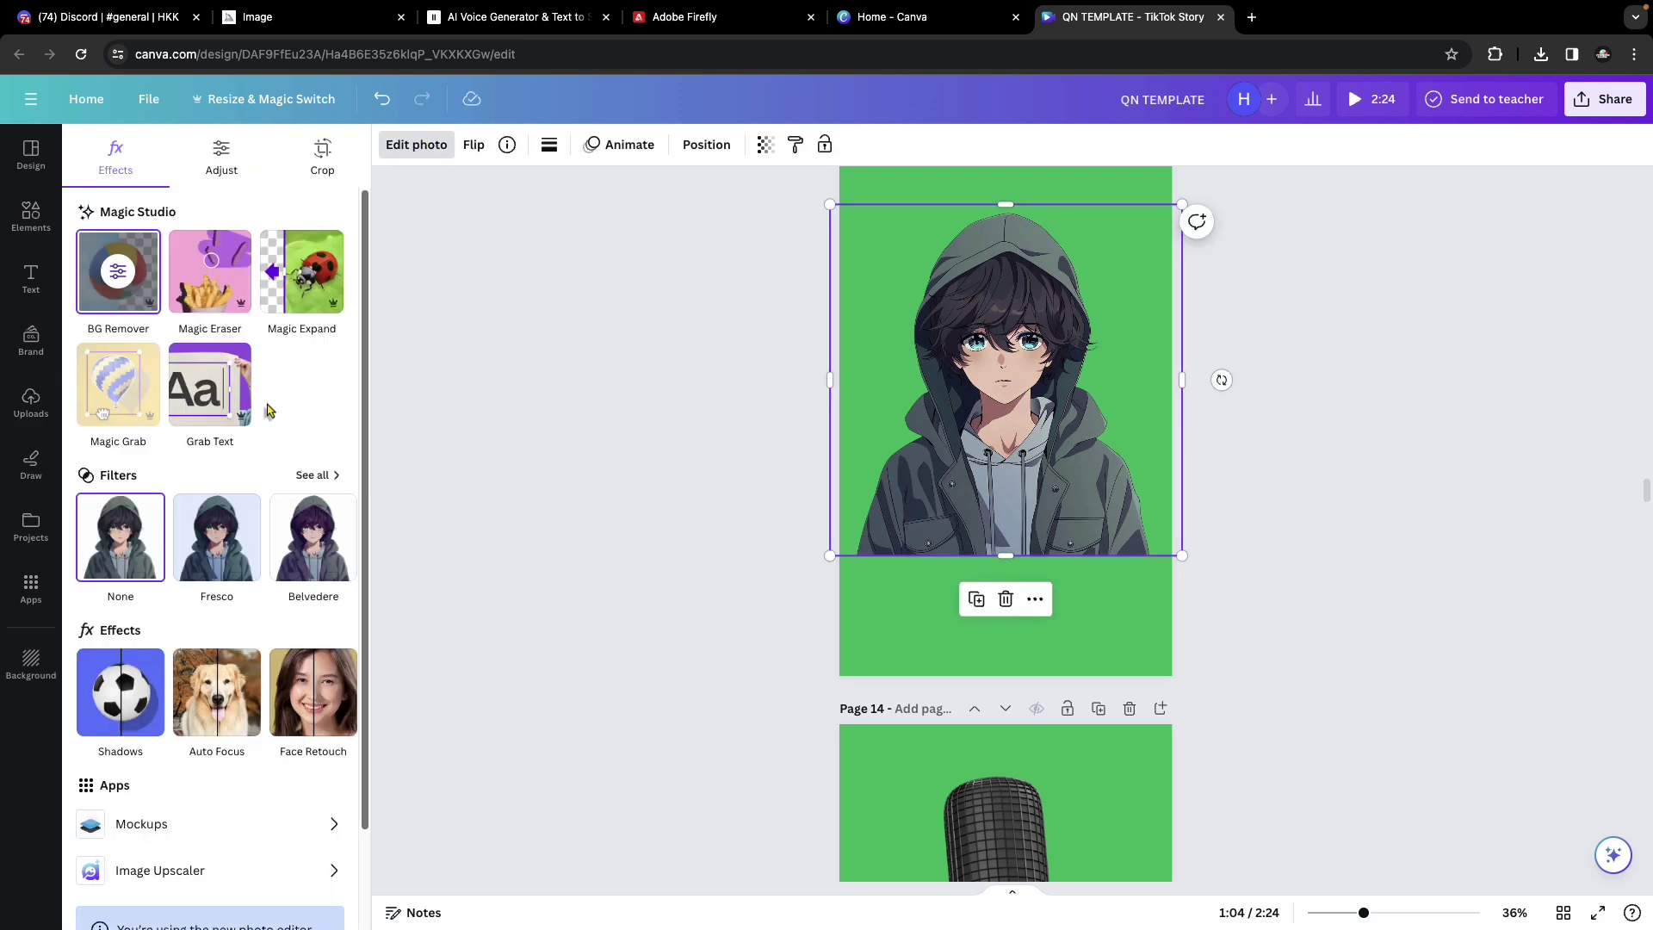
click(115, 693)
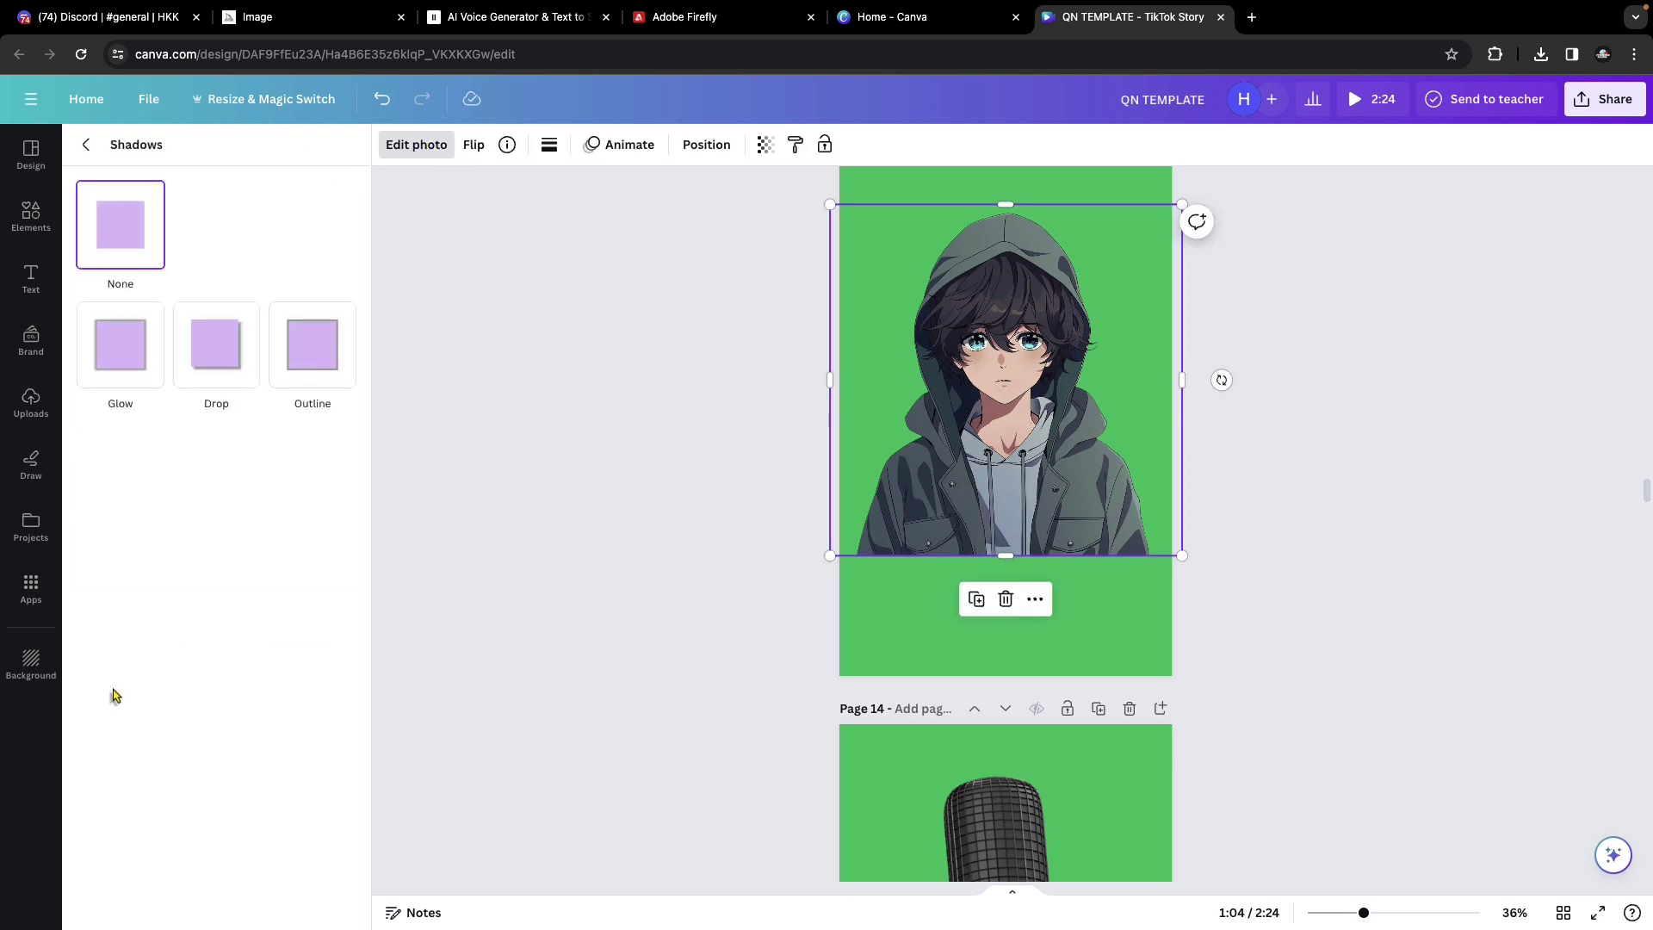
click(222, 349)
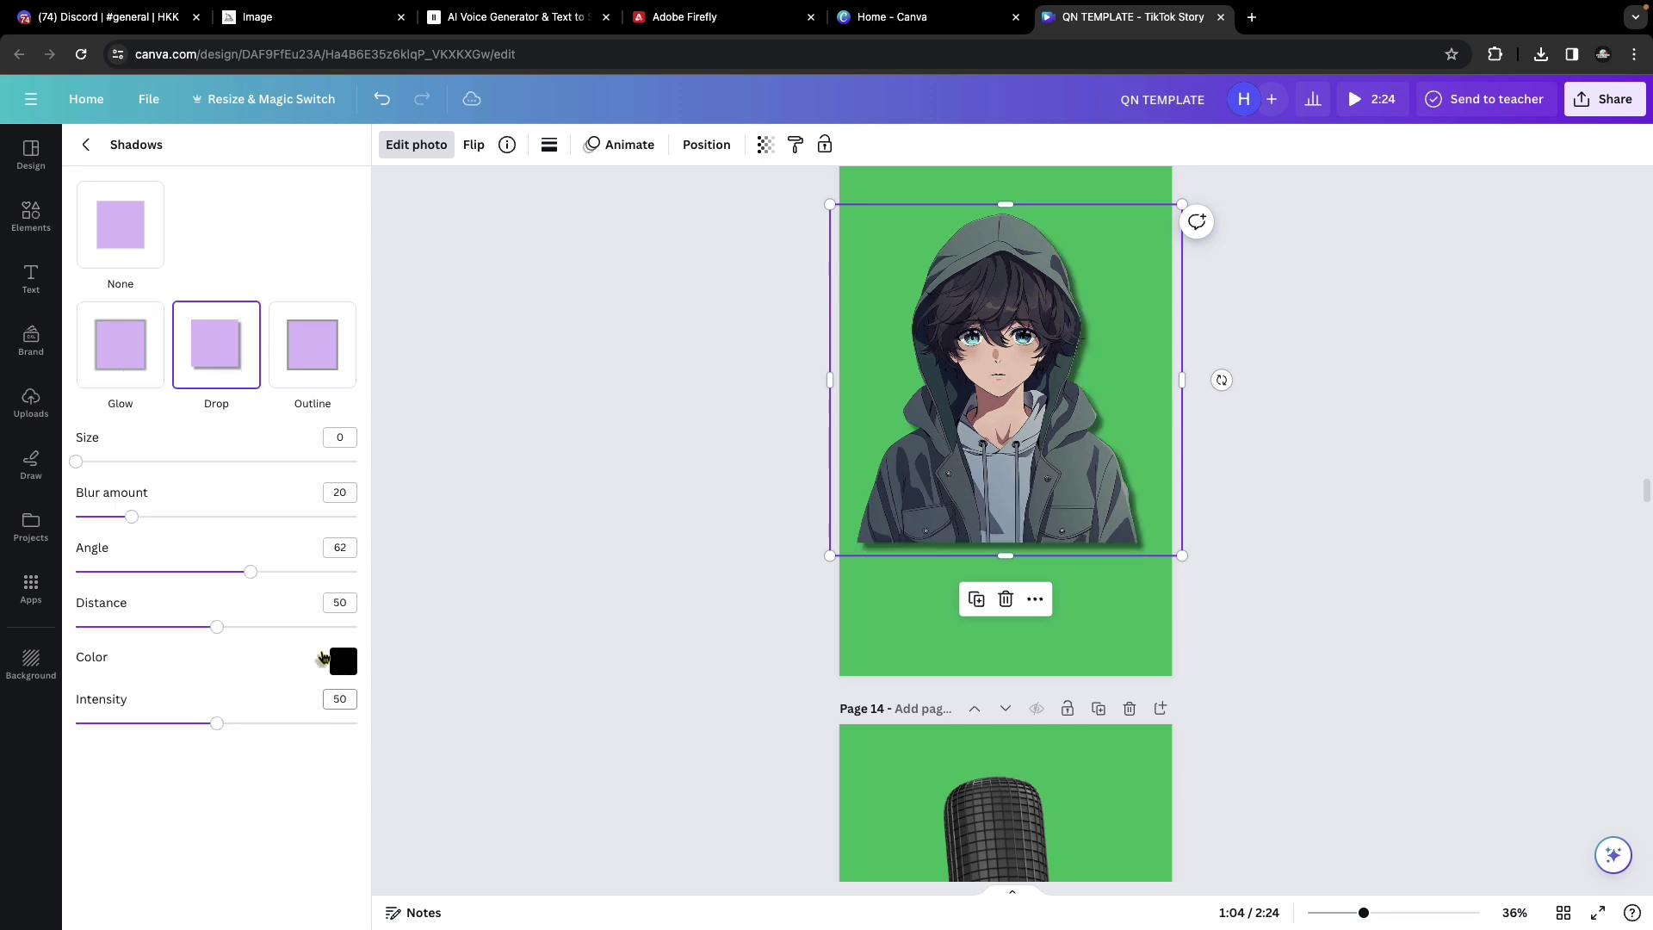
click(339, 662)
drag(354, 721, 348, 697)
click(528, 557)
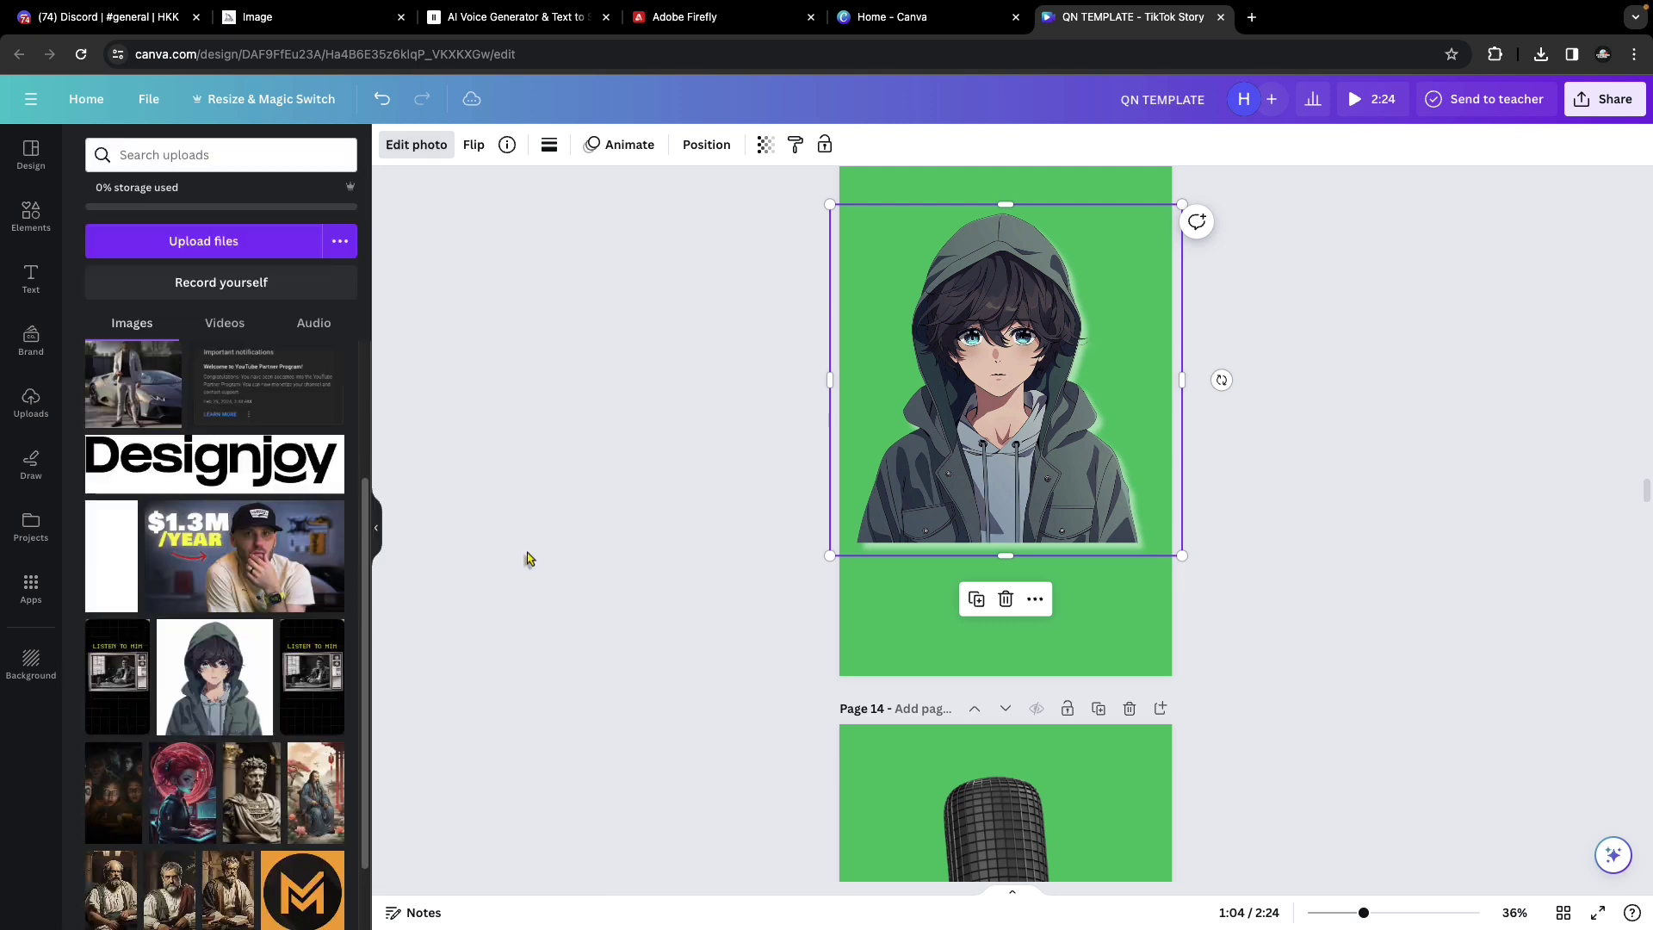
click(649, 443)
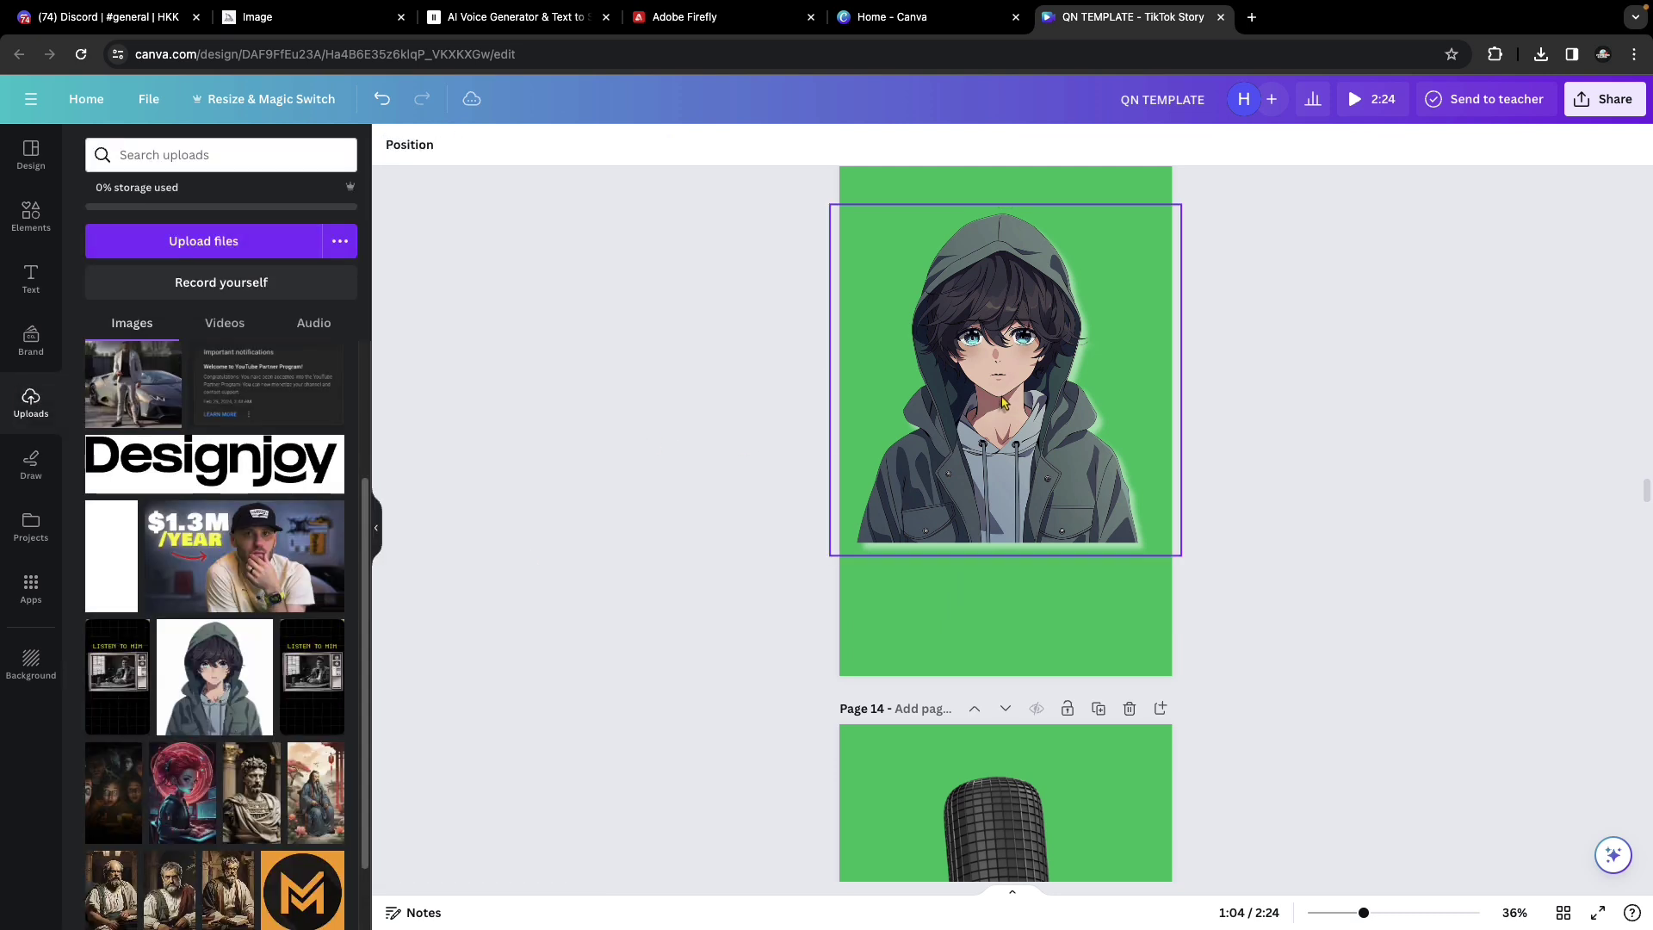
Step: Select the microphone photo, then the top wooden shelf on page 15
scroll(1001, 402, down, 5)
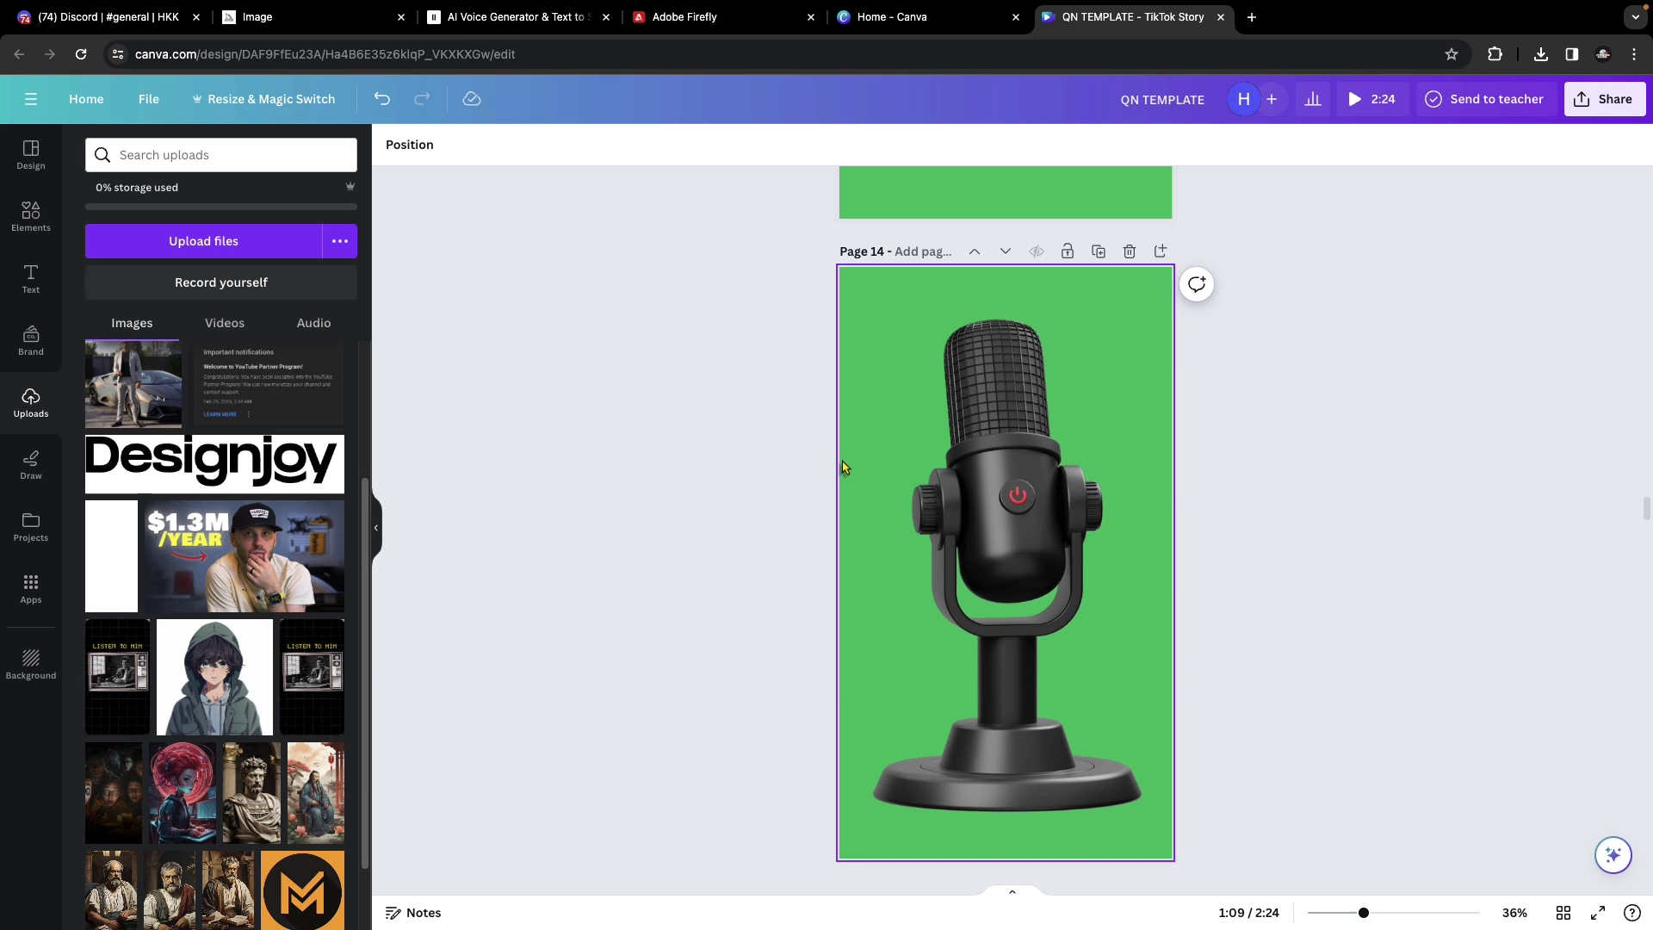
click(1023, 507)
scroll(1019, 496, down, 1)
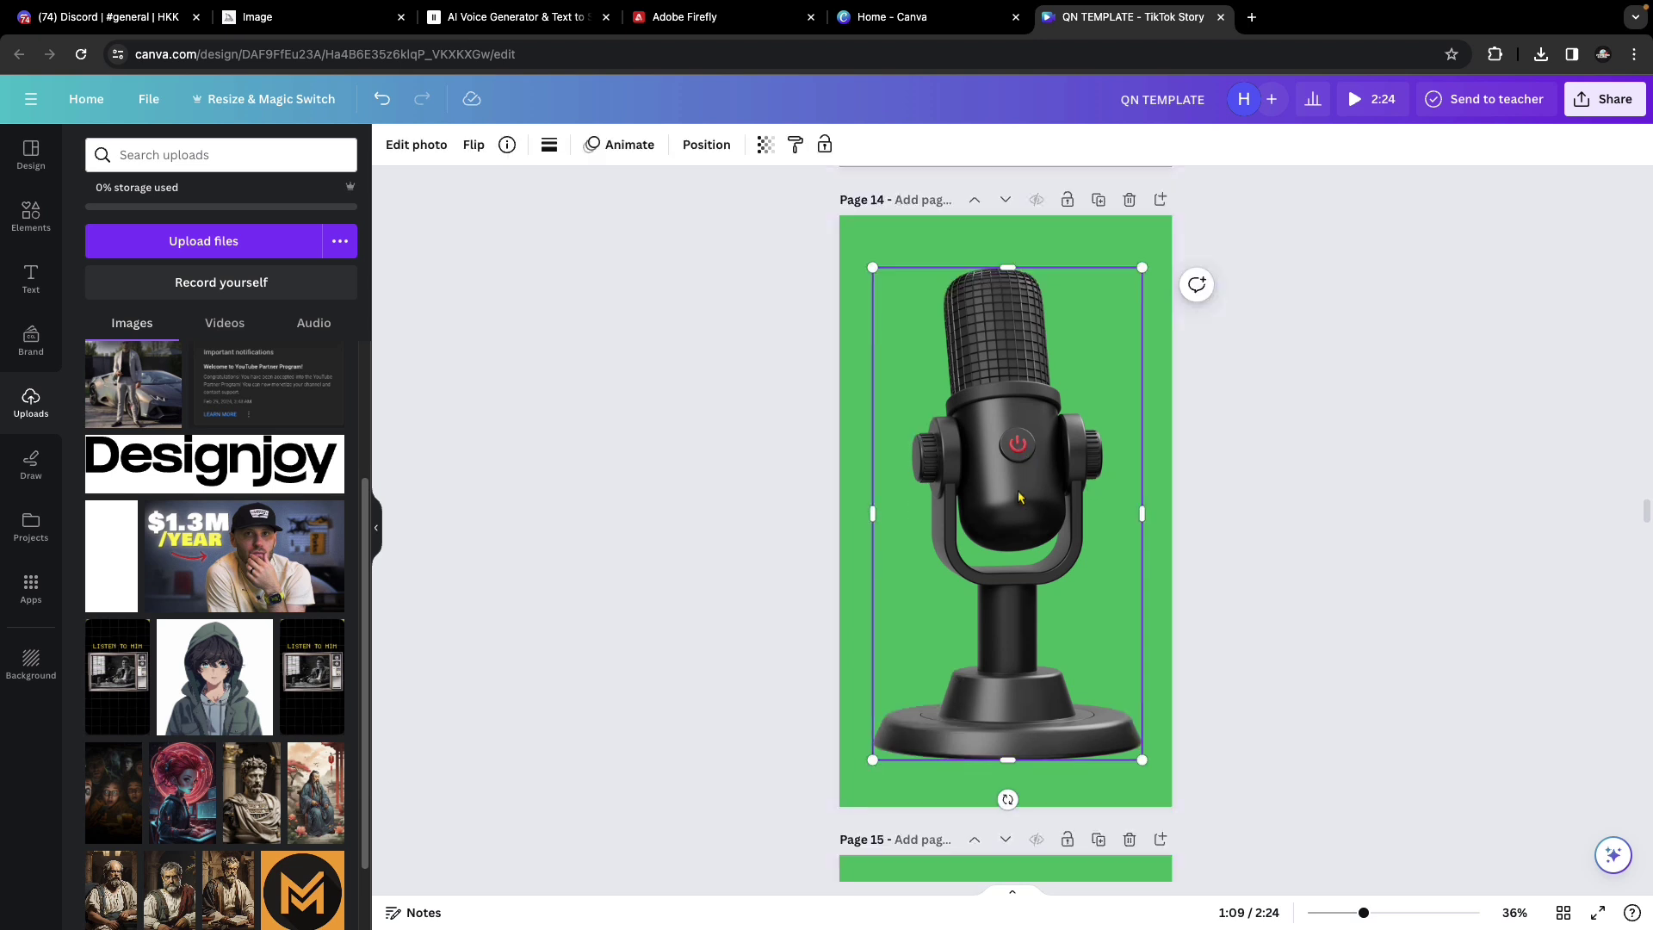
scroll(1018, 497, down, 6)
click(1019, 336)
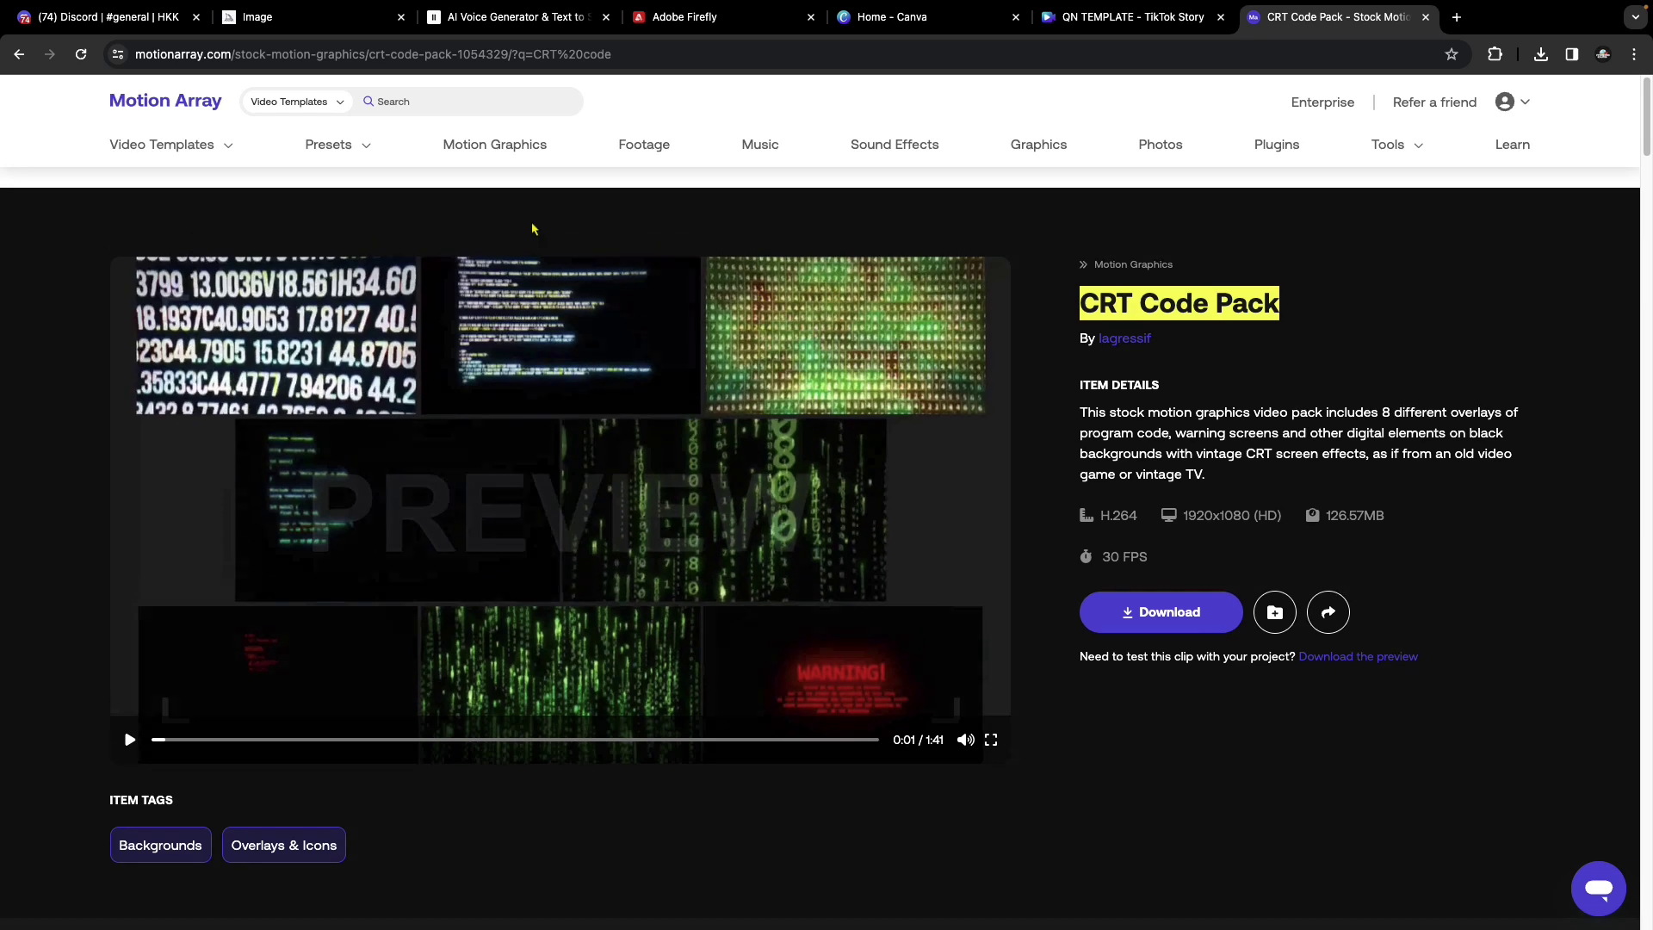
Step: Highlight the CRT Code Pack title on the Motion Array page
click(1145, 289)
drag(1259, 284, 1113, 290)
click(1127, 287)
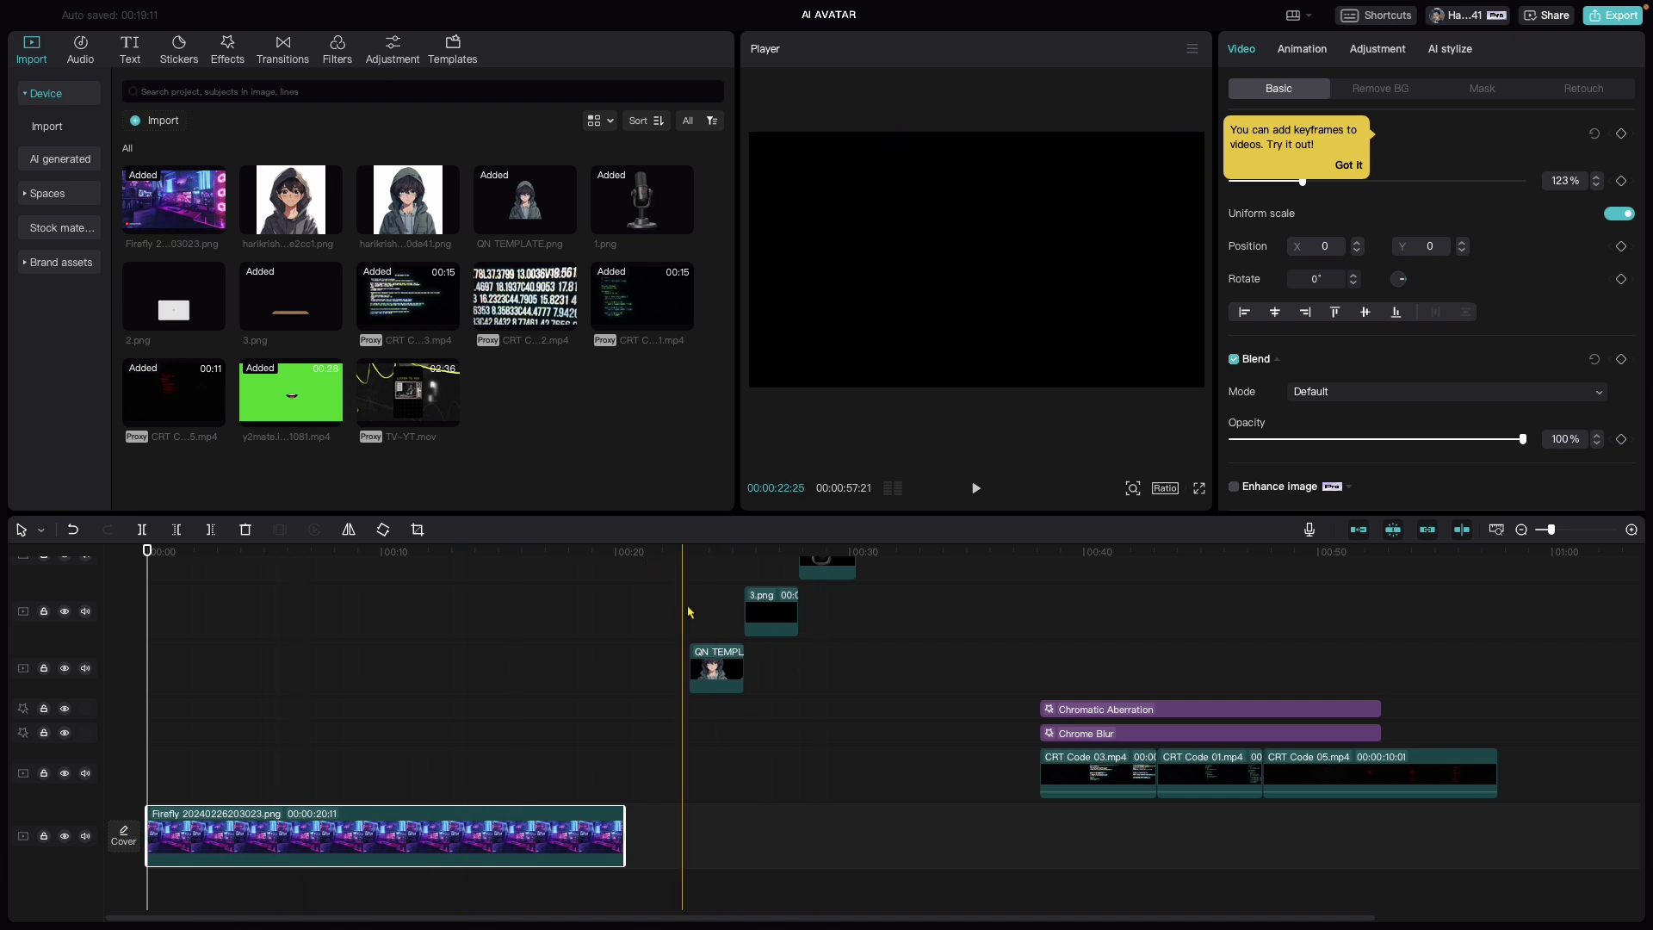
Step: Move the QN TEMPLATE, 3.png desk and 1.png mic clips to 00:00, positioning the avatar and centring the mic
drag(721, 668, 624, 665)
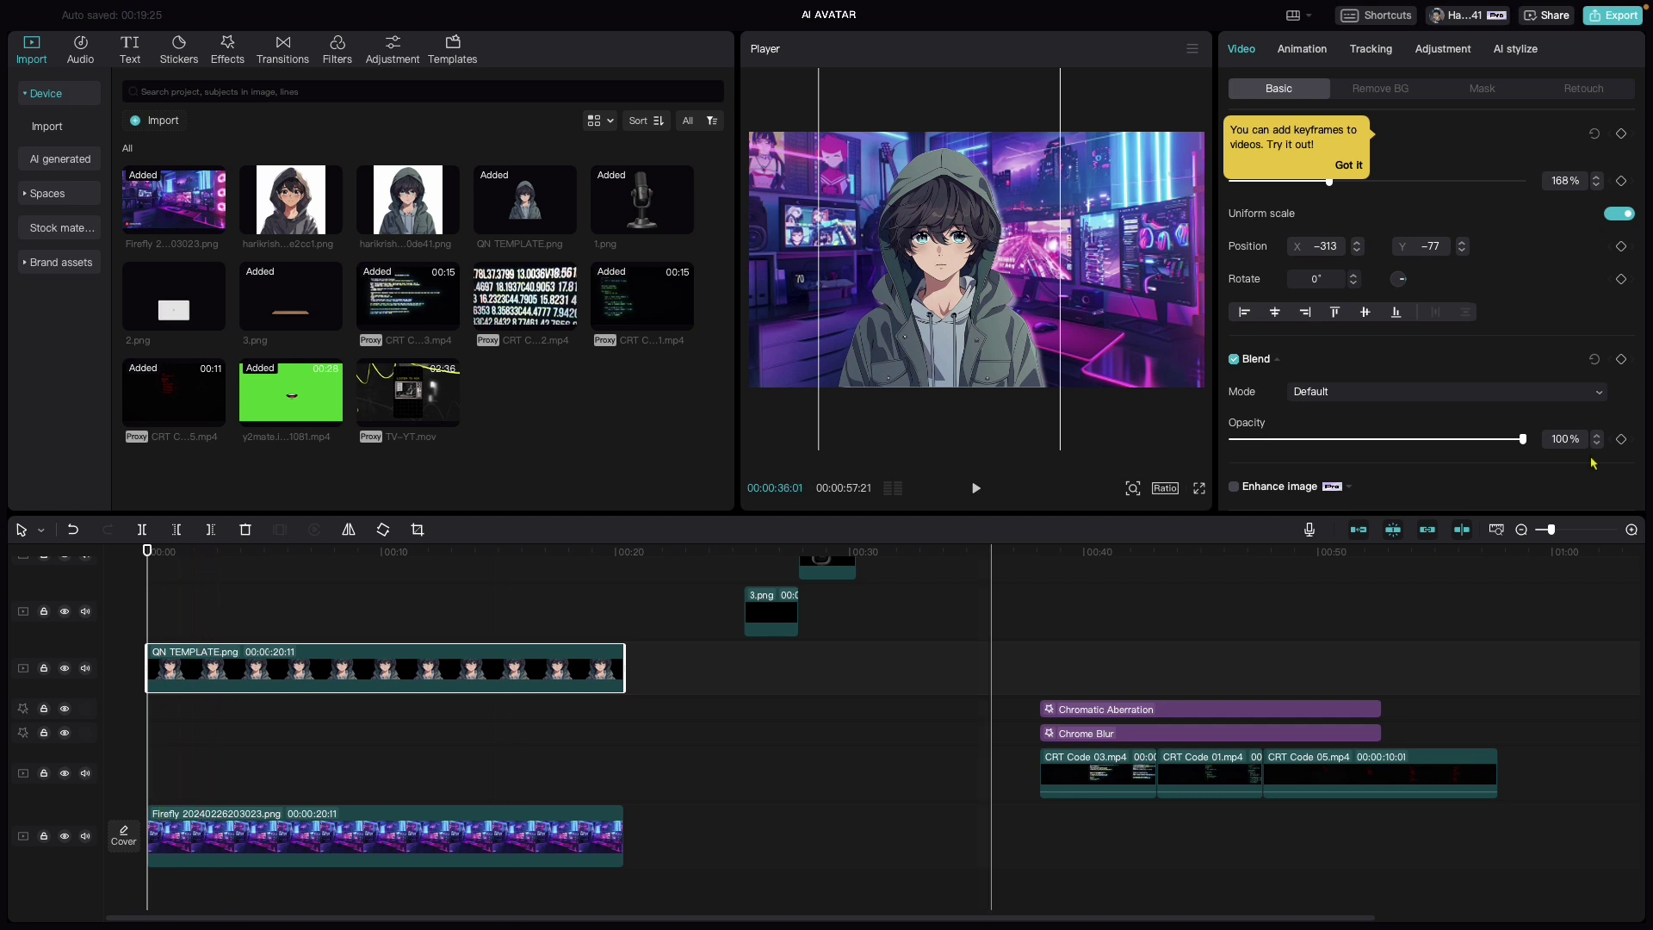
drag(904, 316, 935, 318)
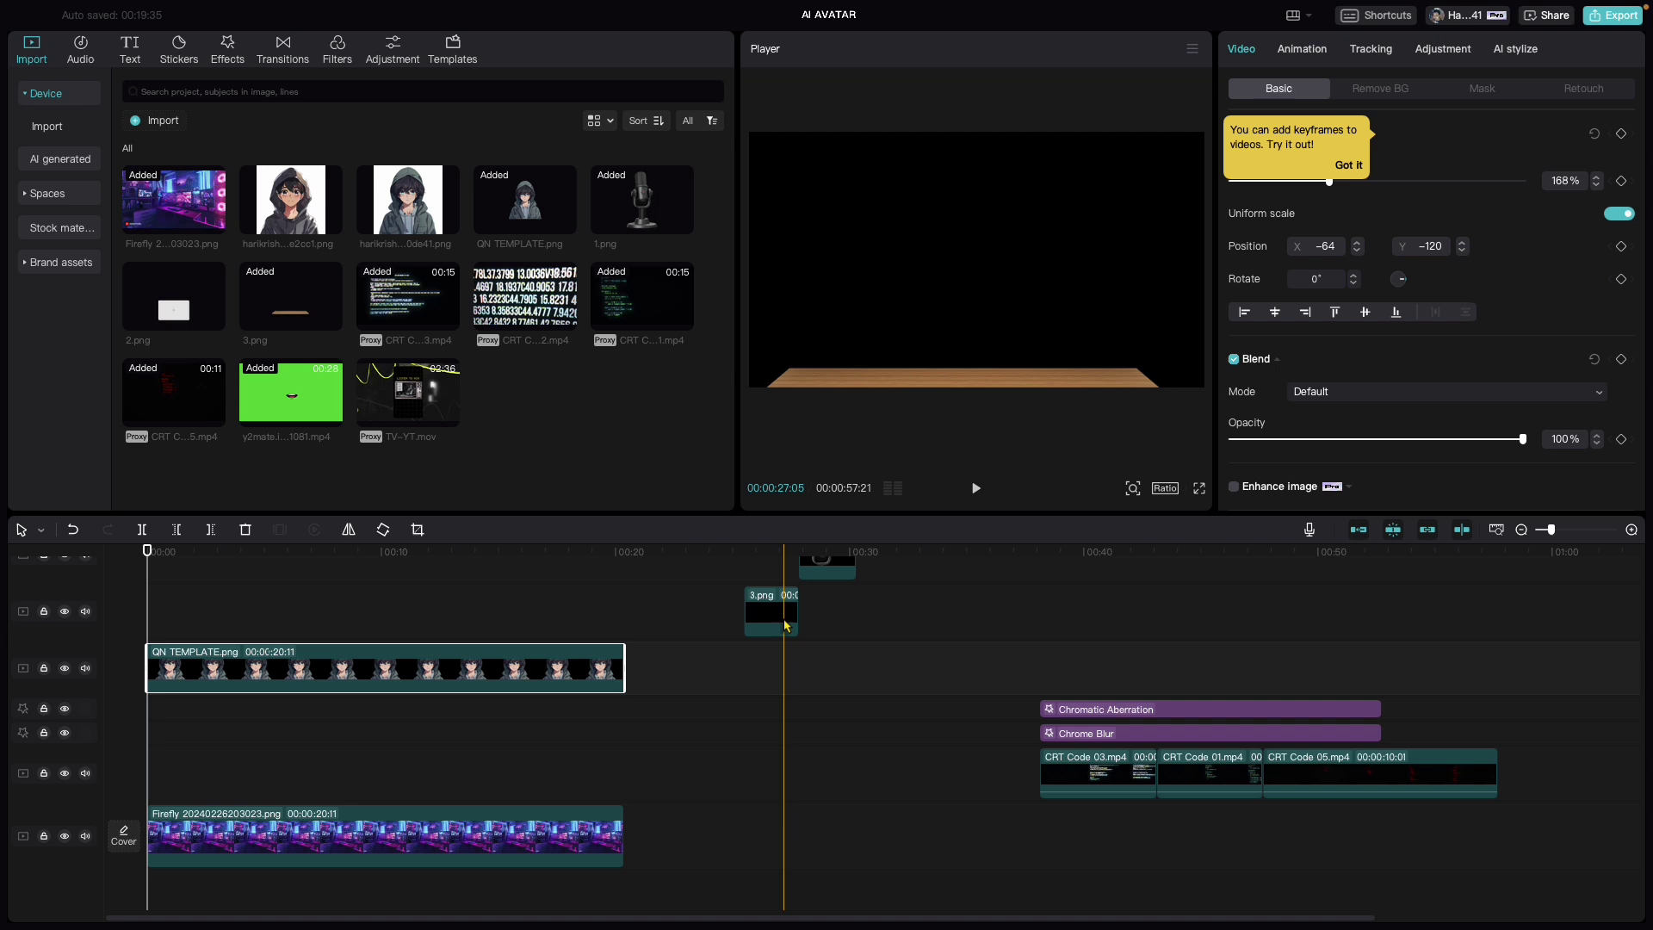
drag(762, 606, 624, 610)
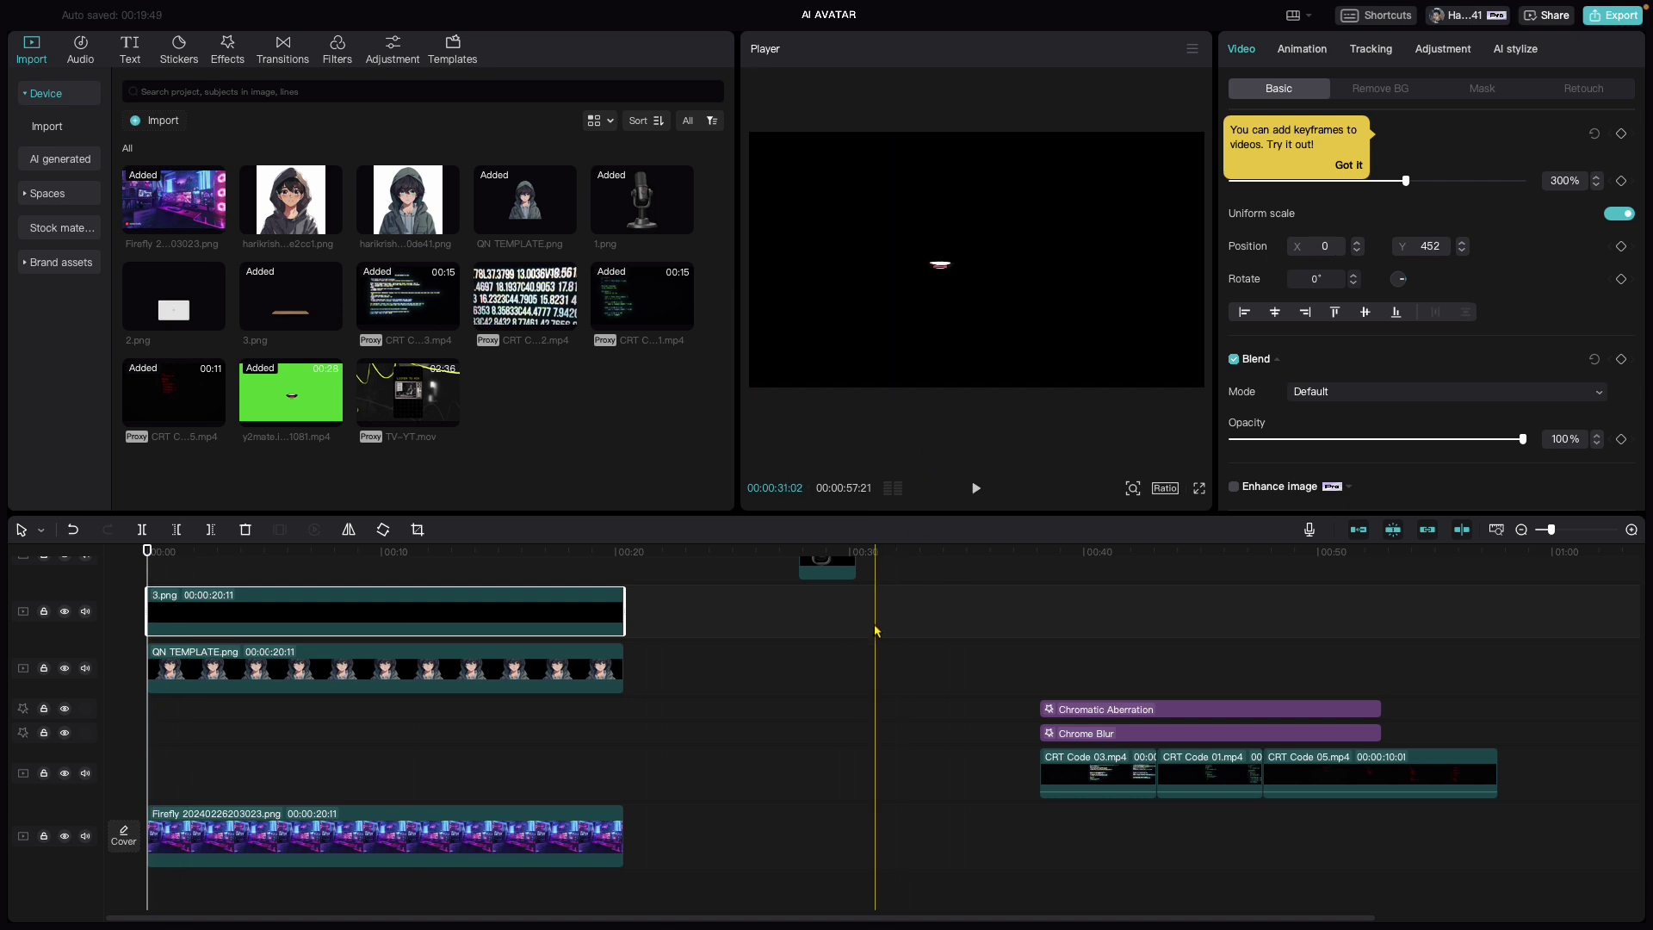
scroll(875, 627, up, 2)
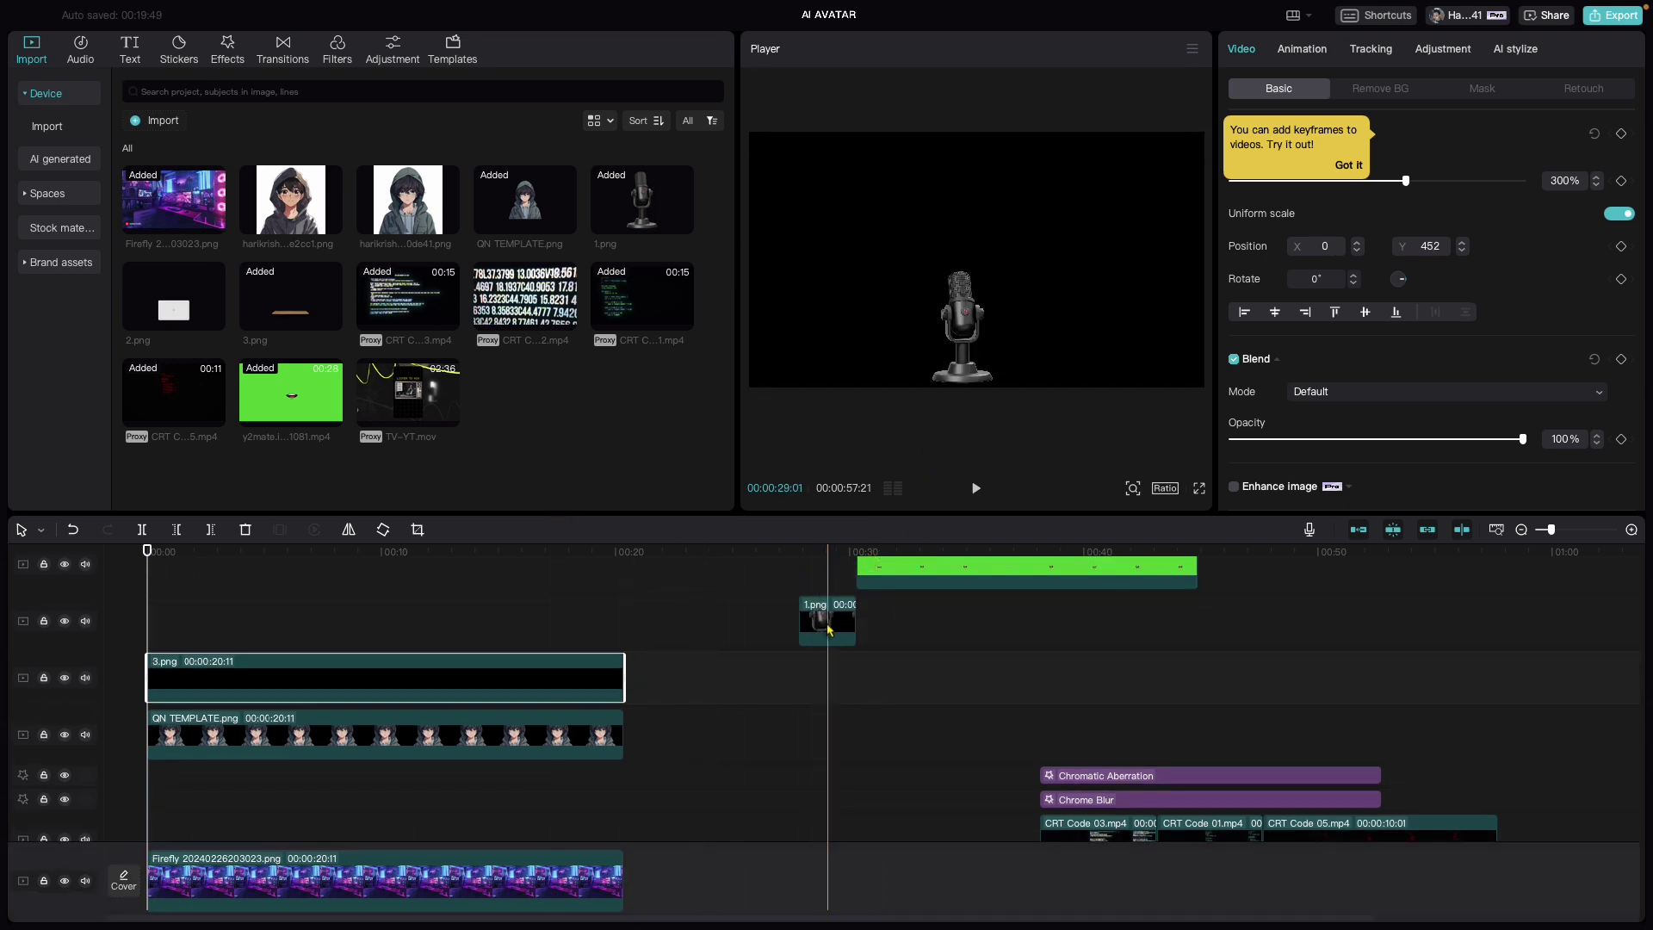
drag(828, 628, 625, 626)
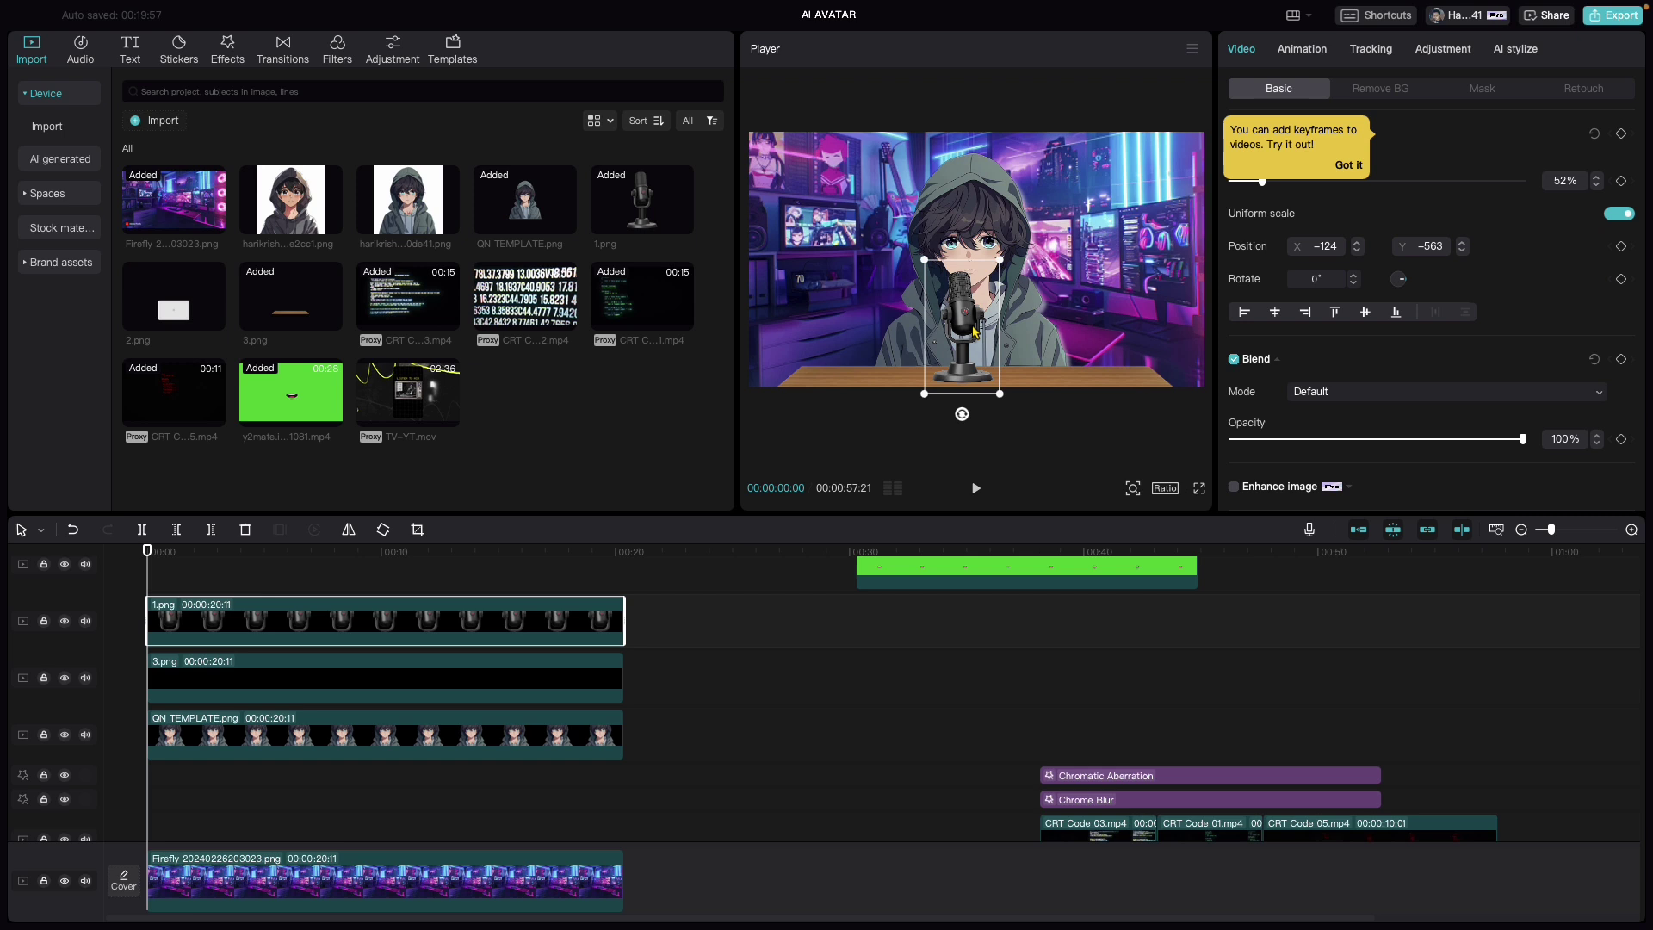
mouse_move(978, 330)
mouse_down()
mouse_move(1008, 387)
mouse_move(968, 347)
mouse_up()
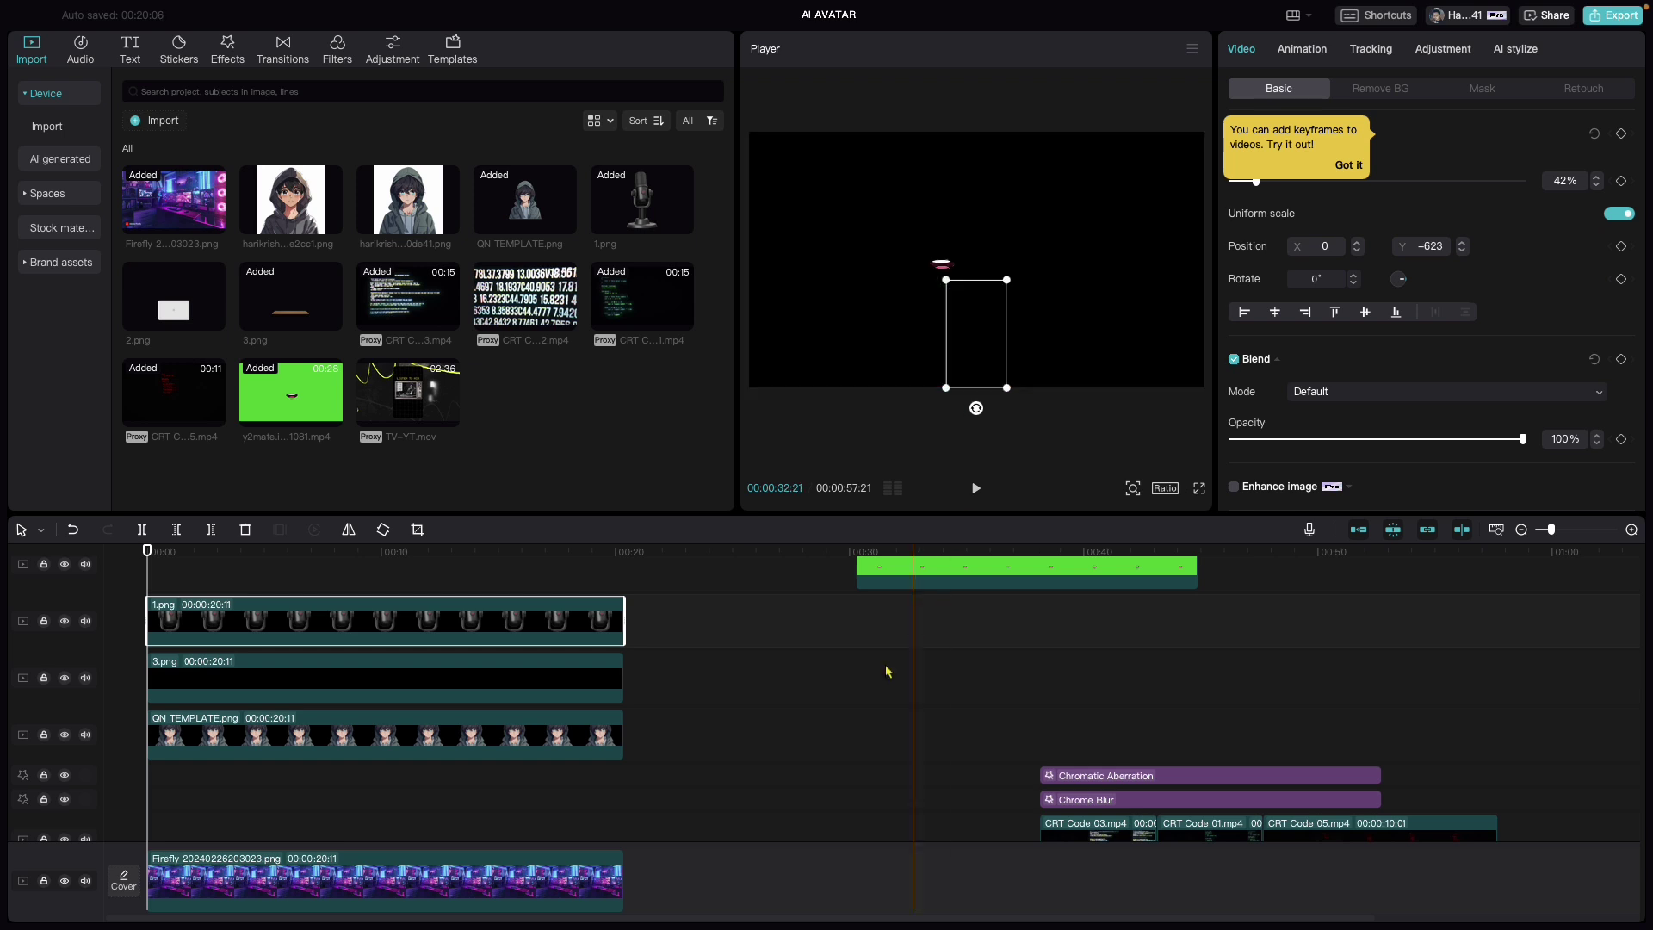
Step: Move the green-screen mouth clip to 00:00, extend it to 00:20, and place it on the boy's face
click(767, 667)
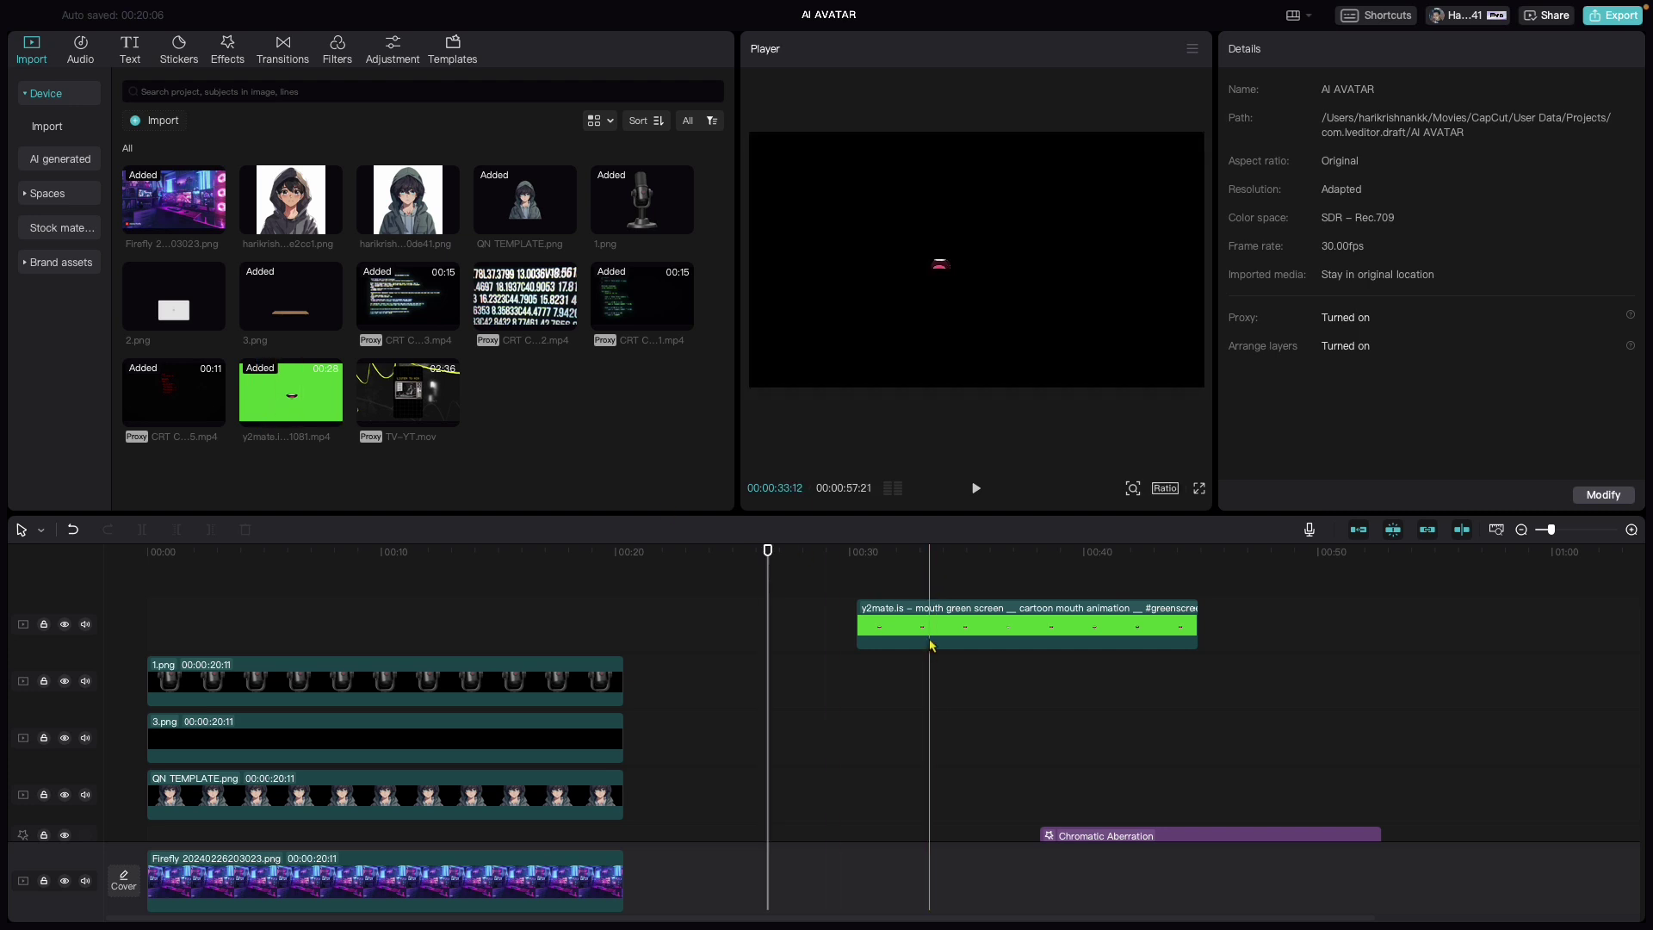
drag(938, 641, 228, 642)
drag(491, 622, 618, 620)
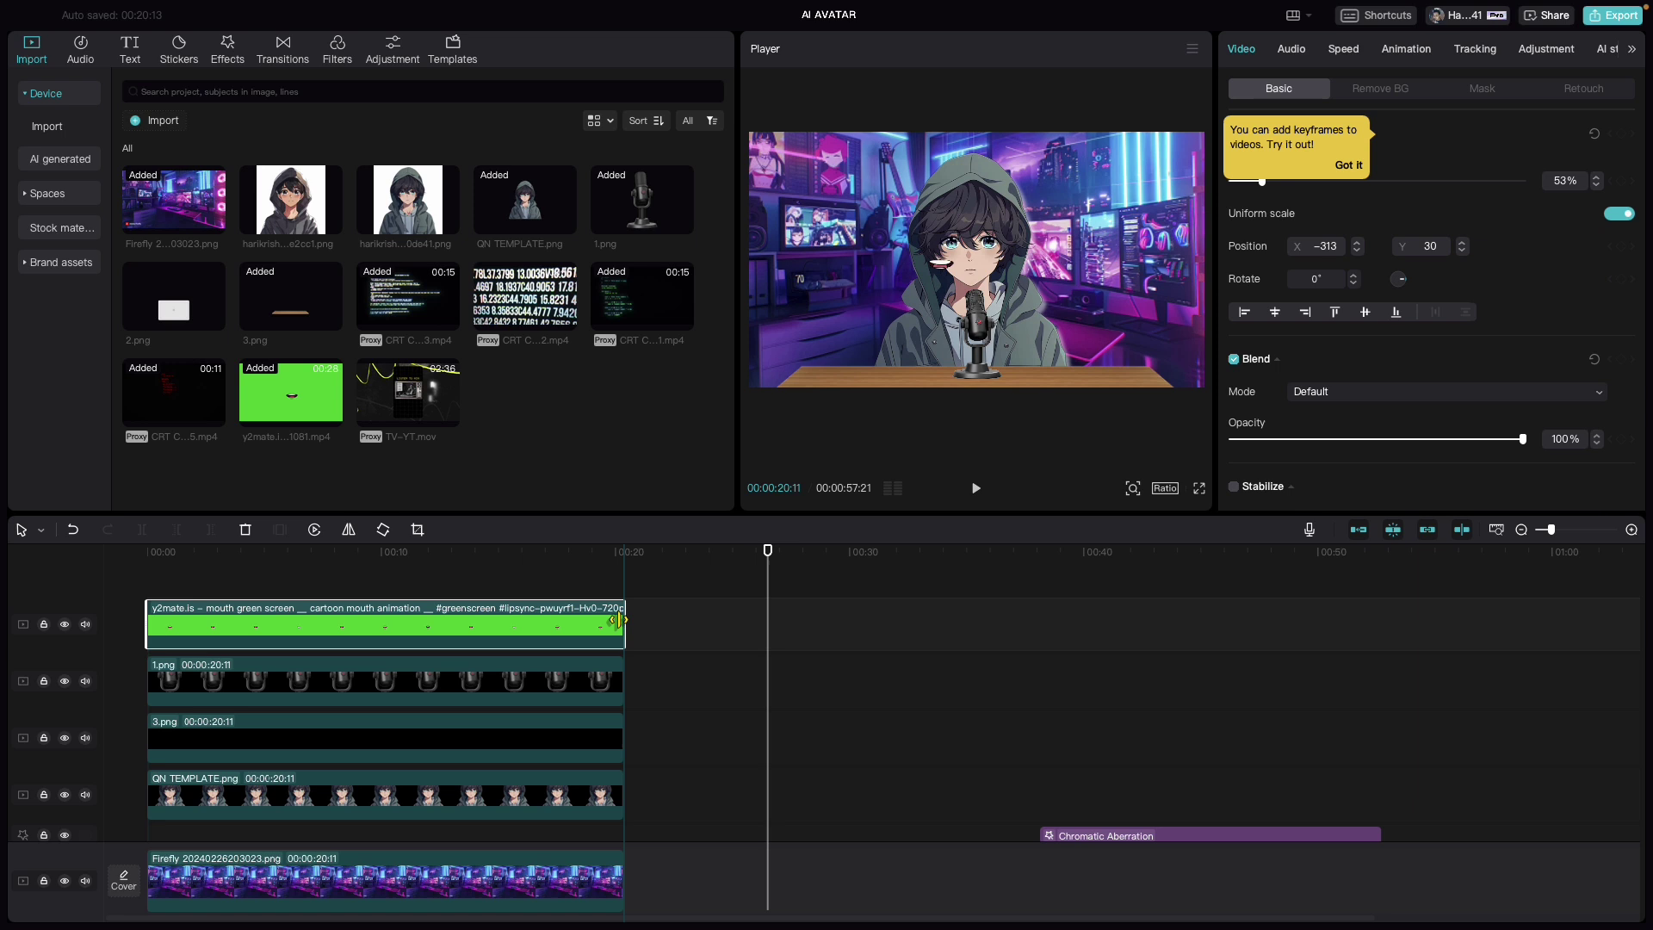
click(293, 565)
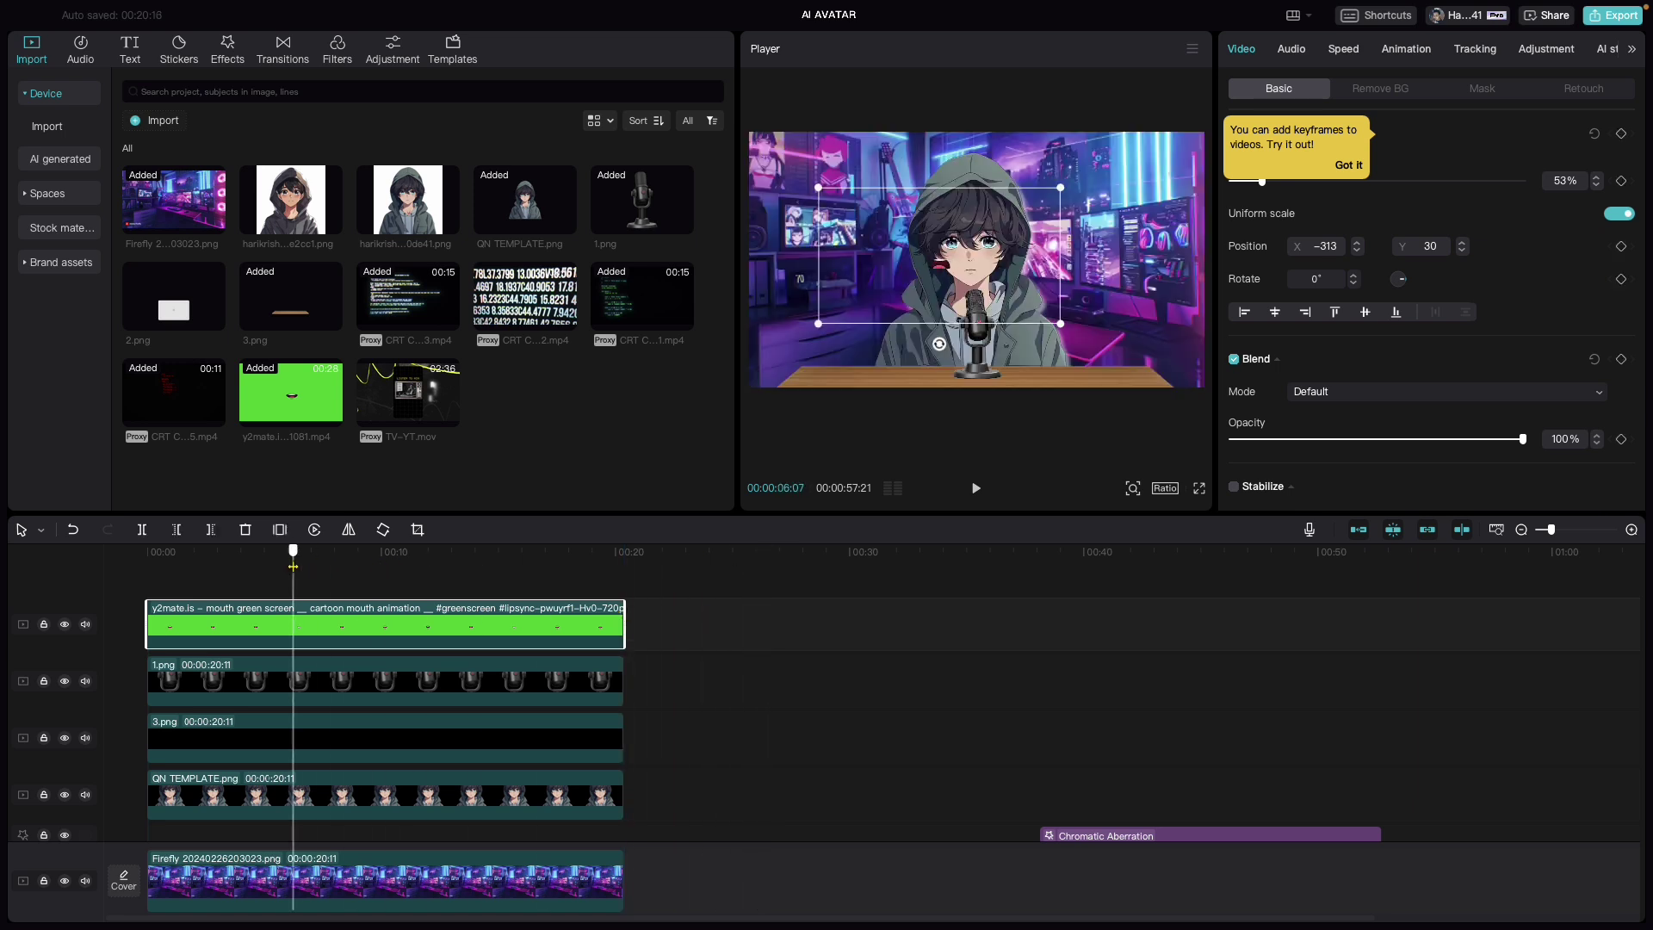
drag(942, 281, 959, 288)
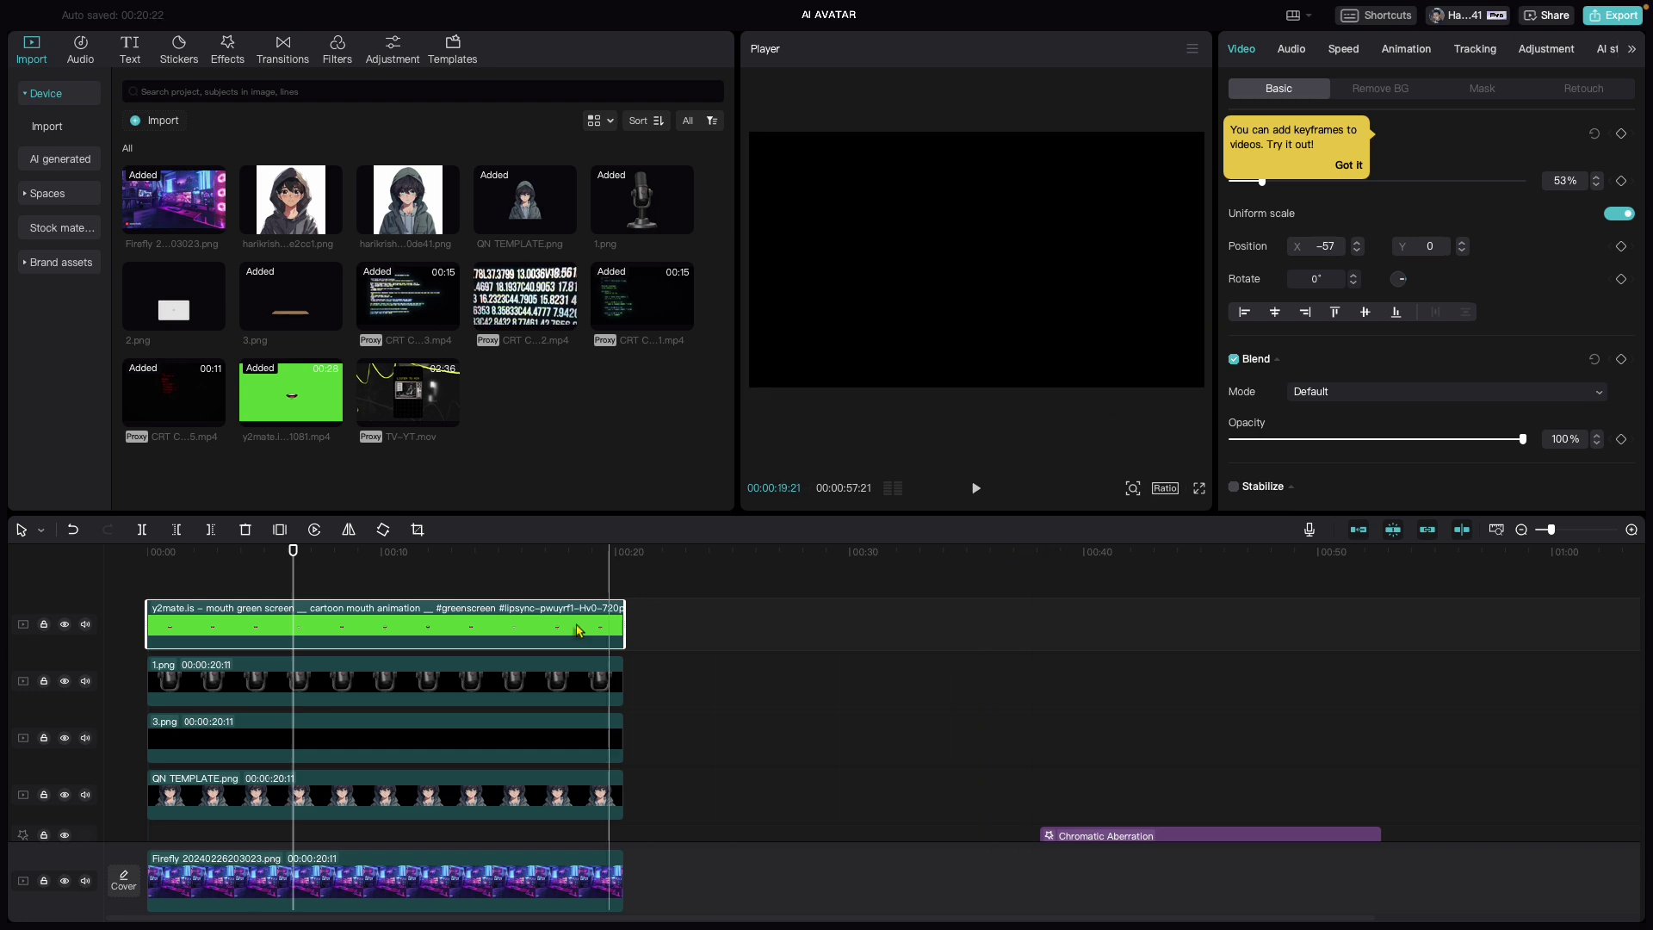
Step: Zoom the preview in to nudge the mouth slightly lower, then zoom out and rewind to start
click(357, 587)
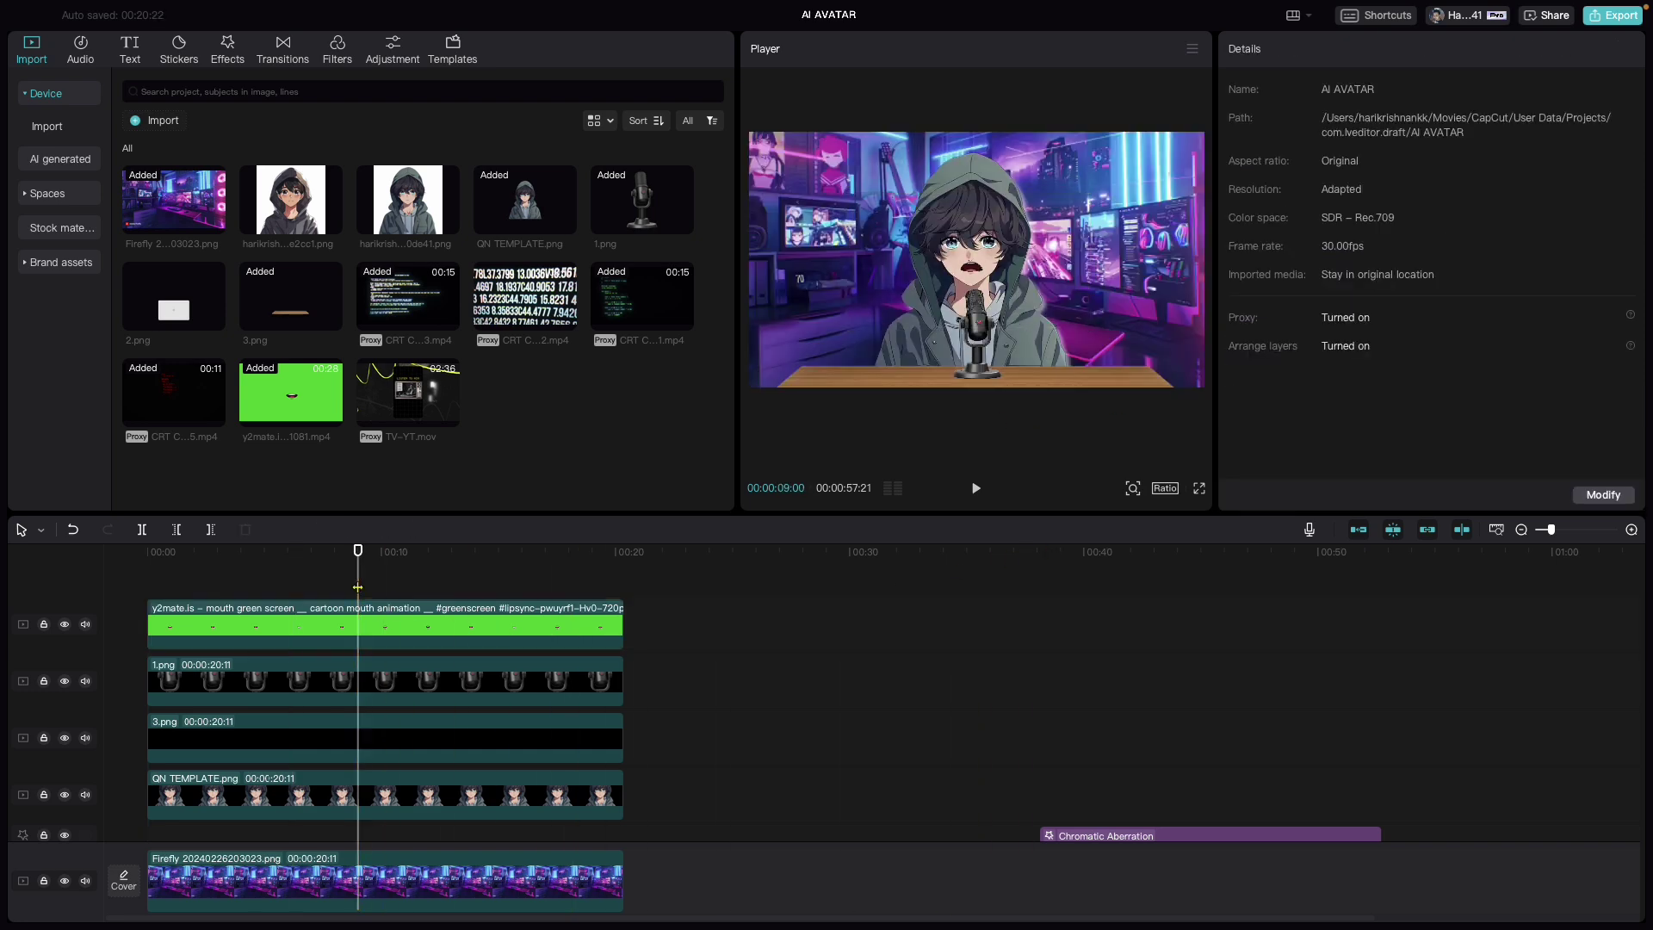
click(1133, 489)
drag(1101, 518, 1203, 526)
click(379, 622)
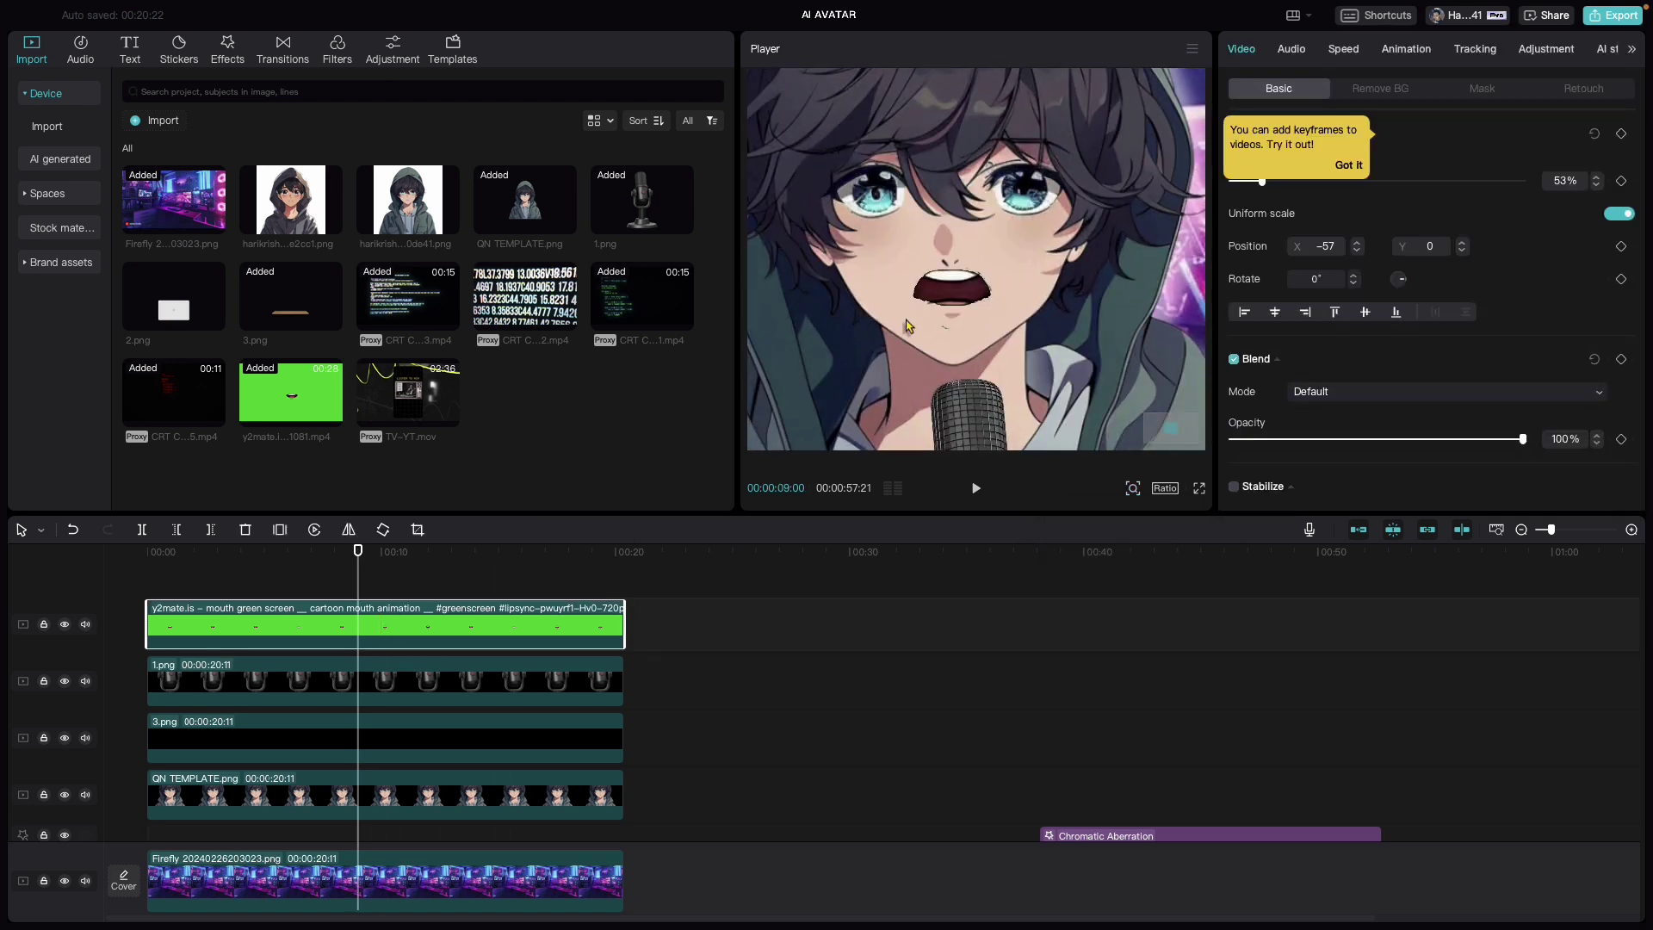
drag(957, 296, 958, 309)
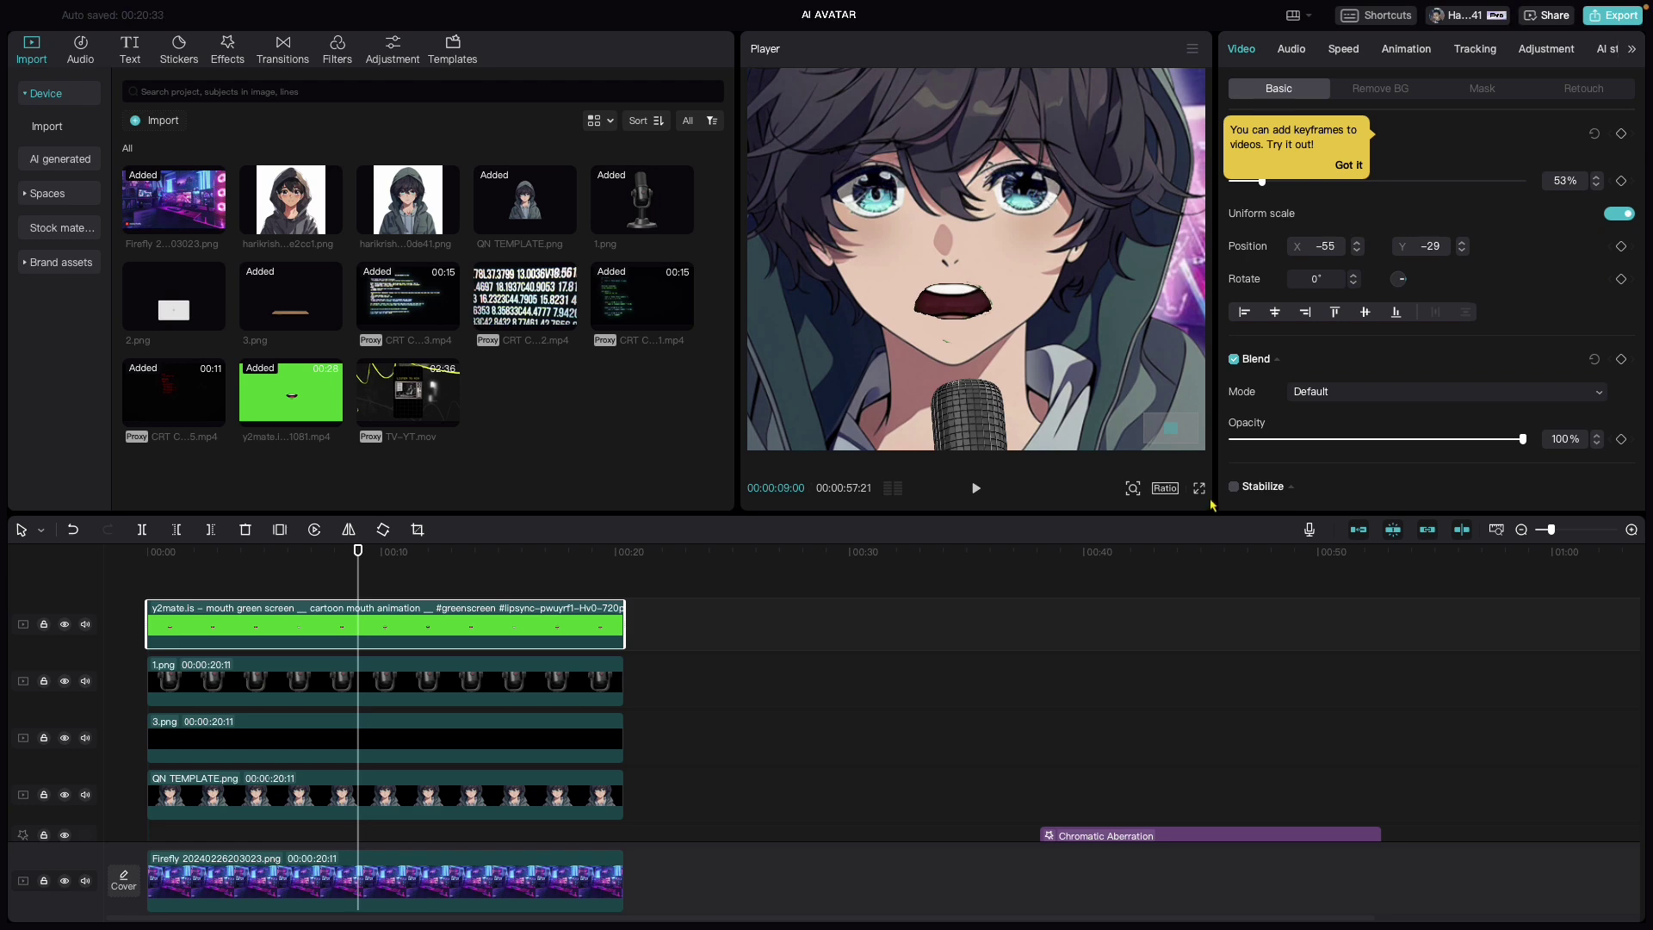
click(1130, 490)
click(1099, 518)
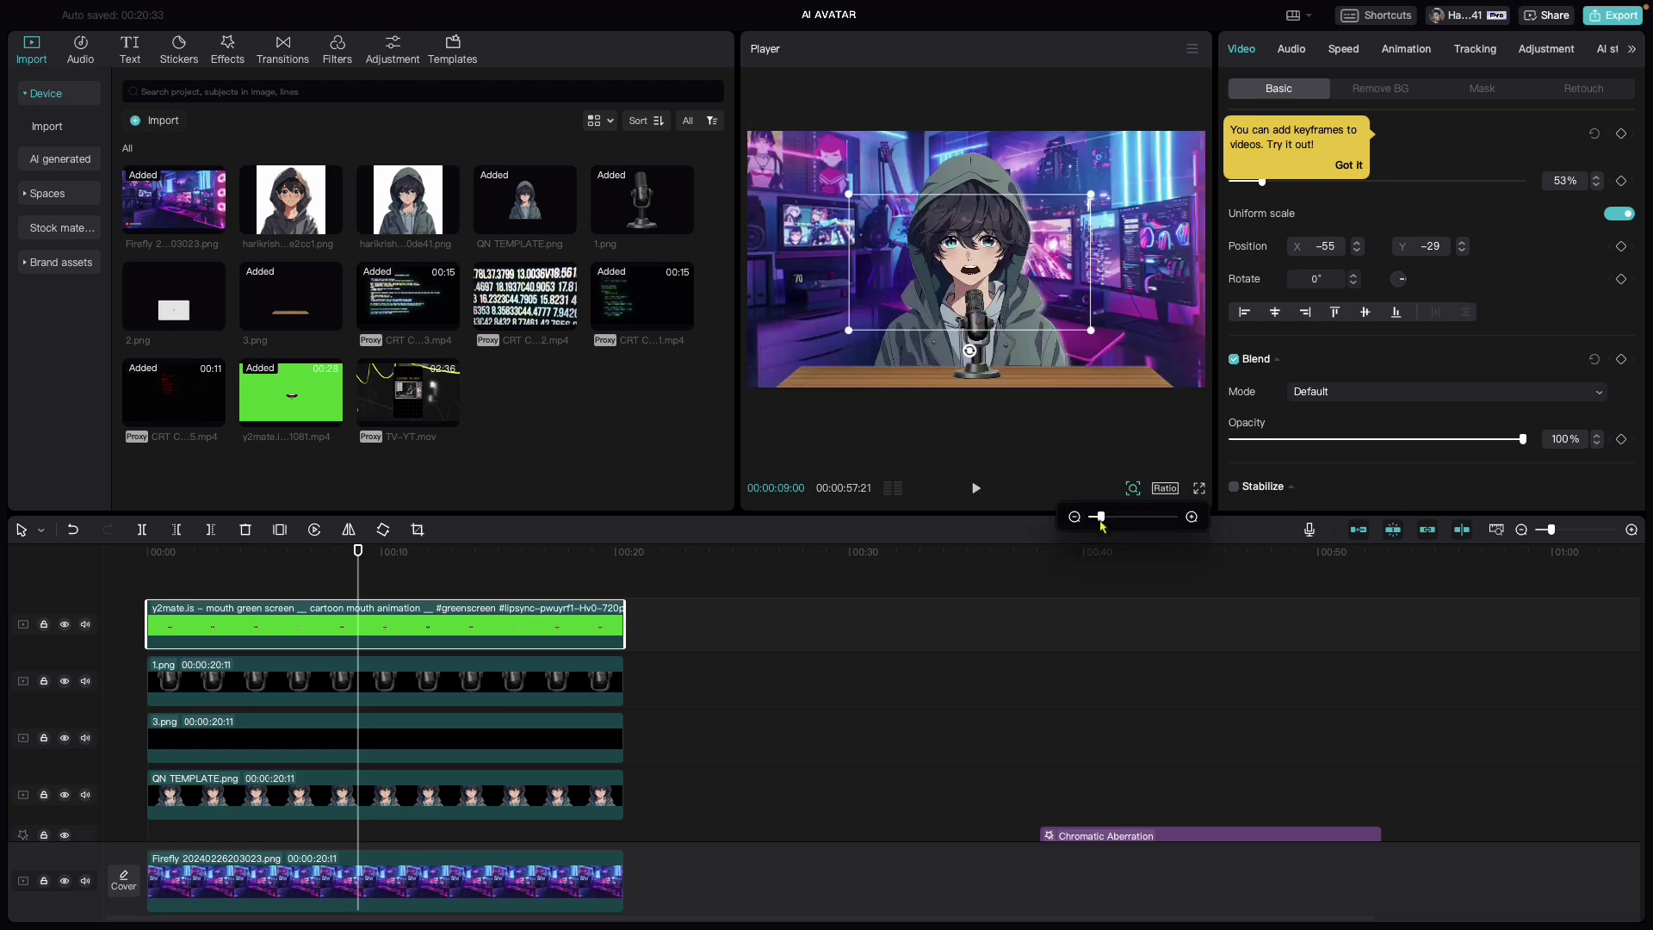
click(419, 585)
click(422, 553)
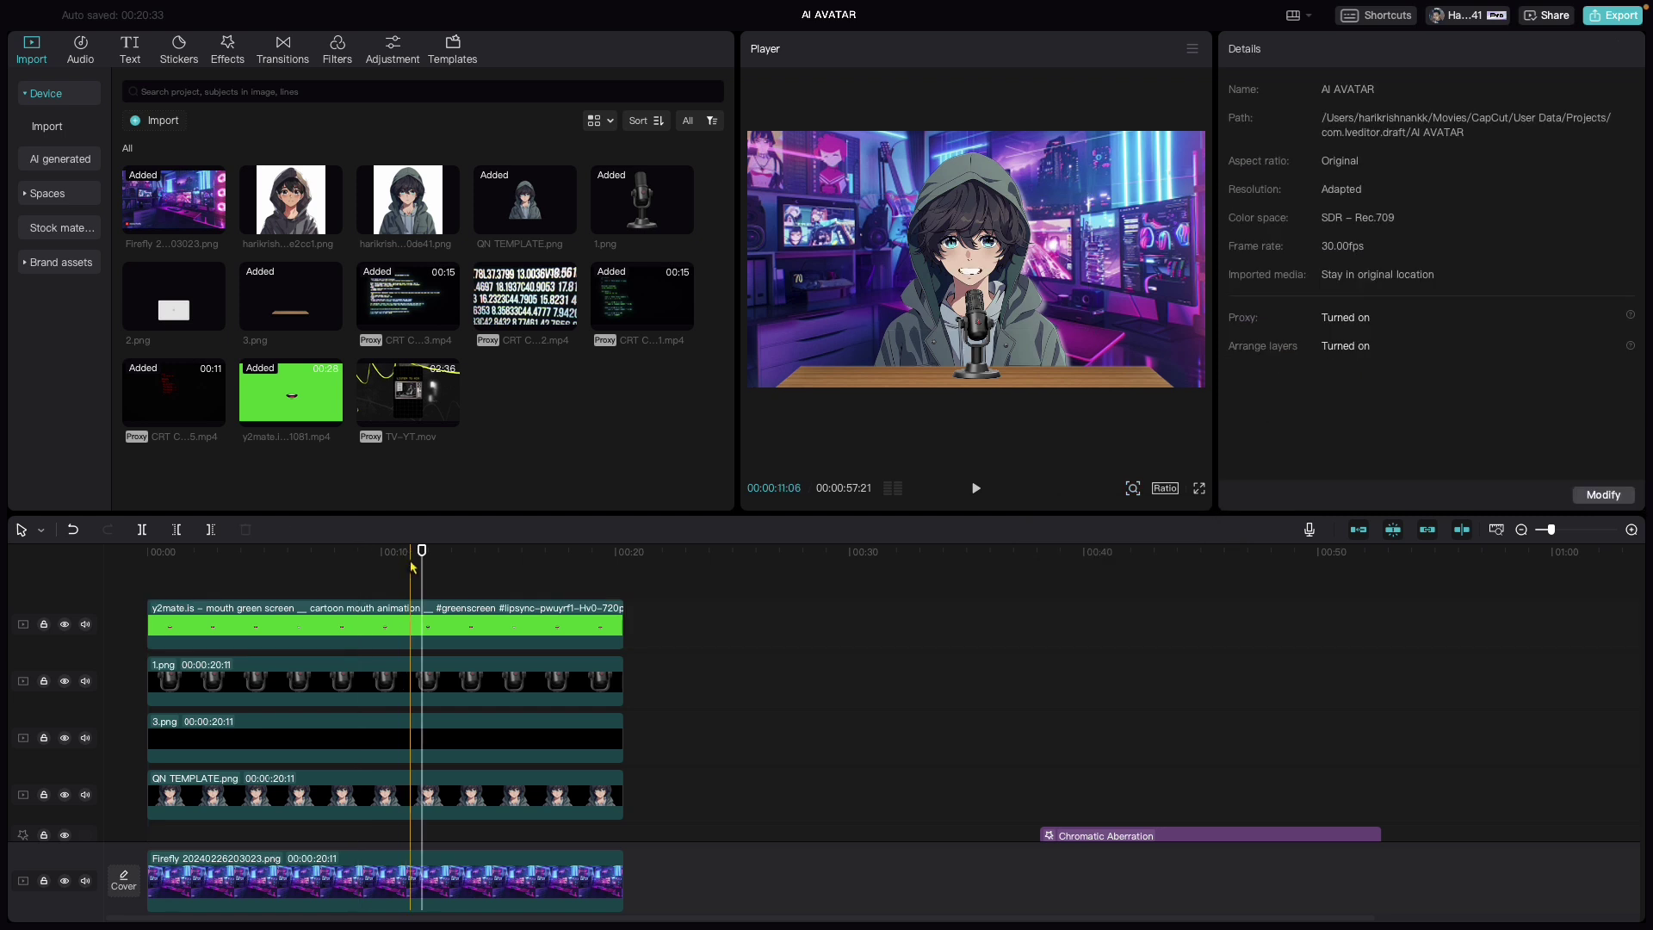
drag(423, 563, 110, 577)
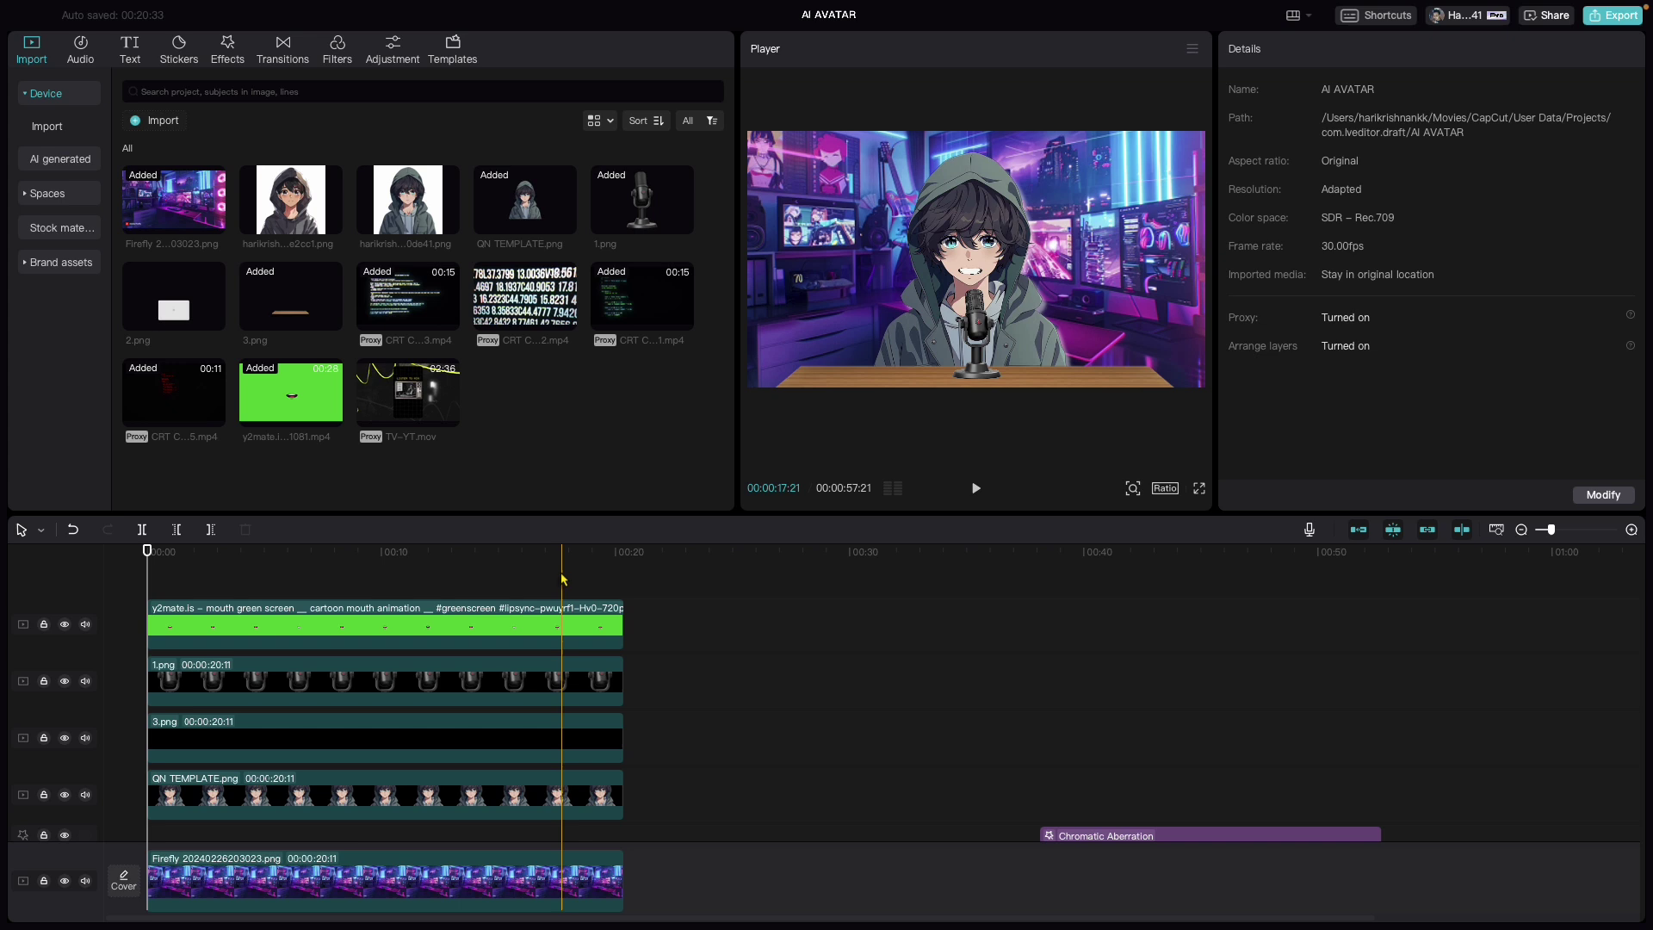
Step: Place Chromatic Aberration and Chrome Blur effects at 0 and stretch both to 20:11
scroll(561, 577, down, 3)
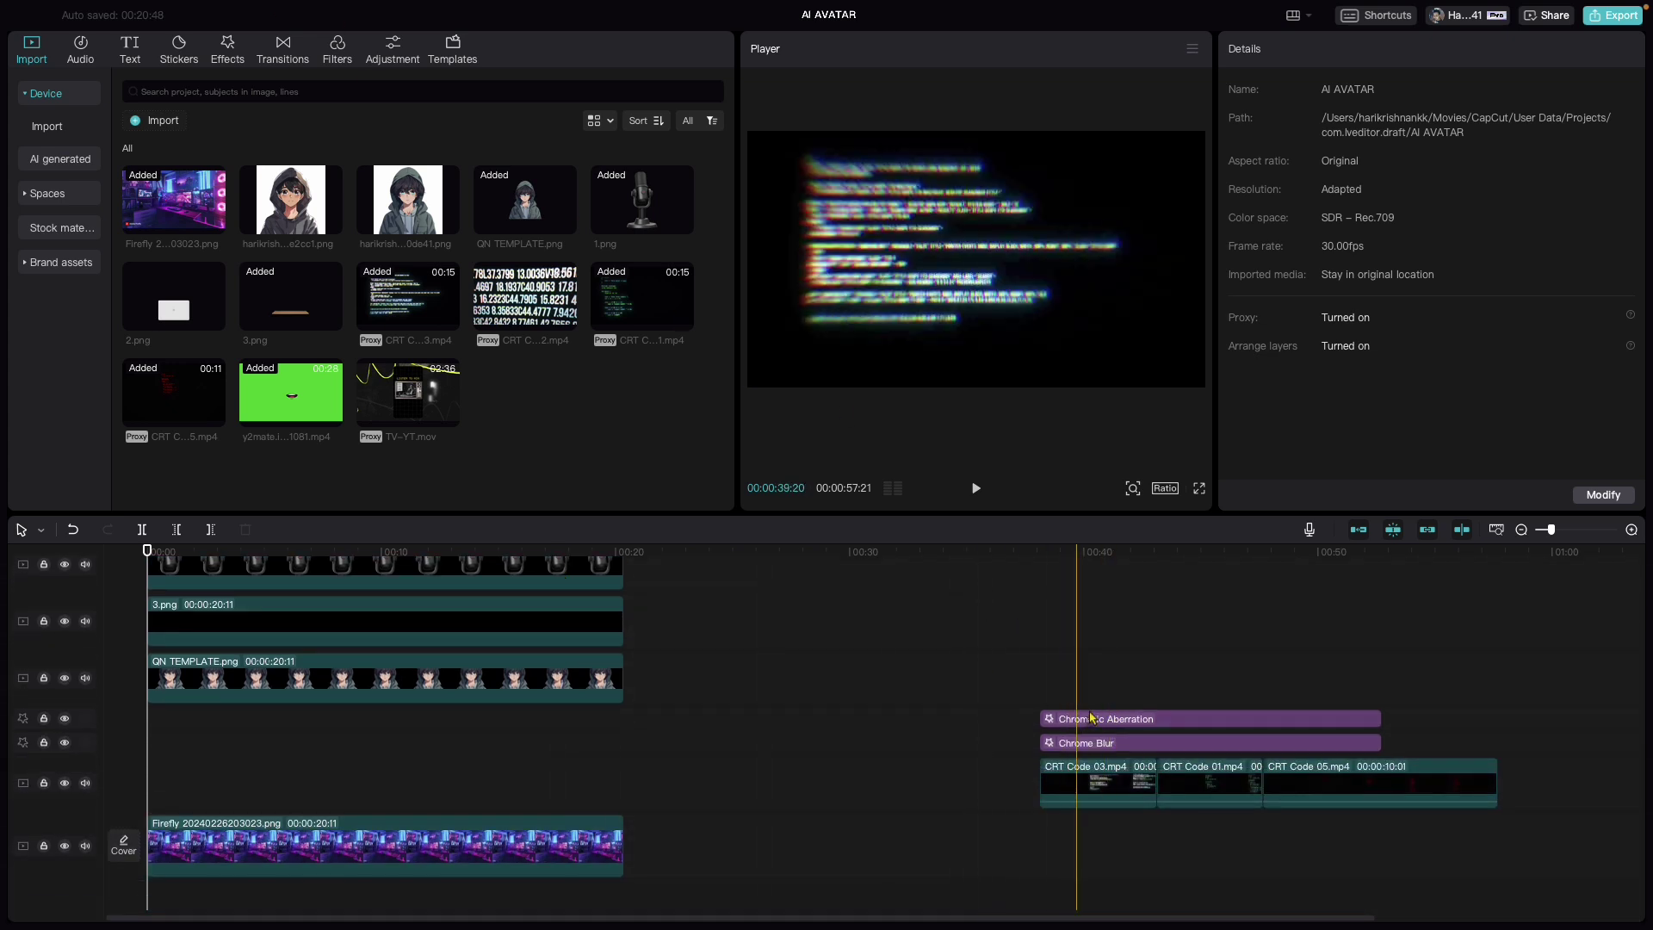
drag(1089, 717, 199, 721)
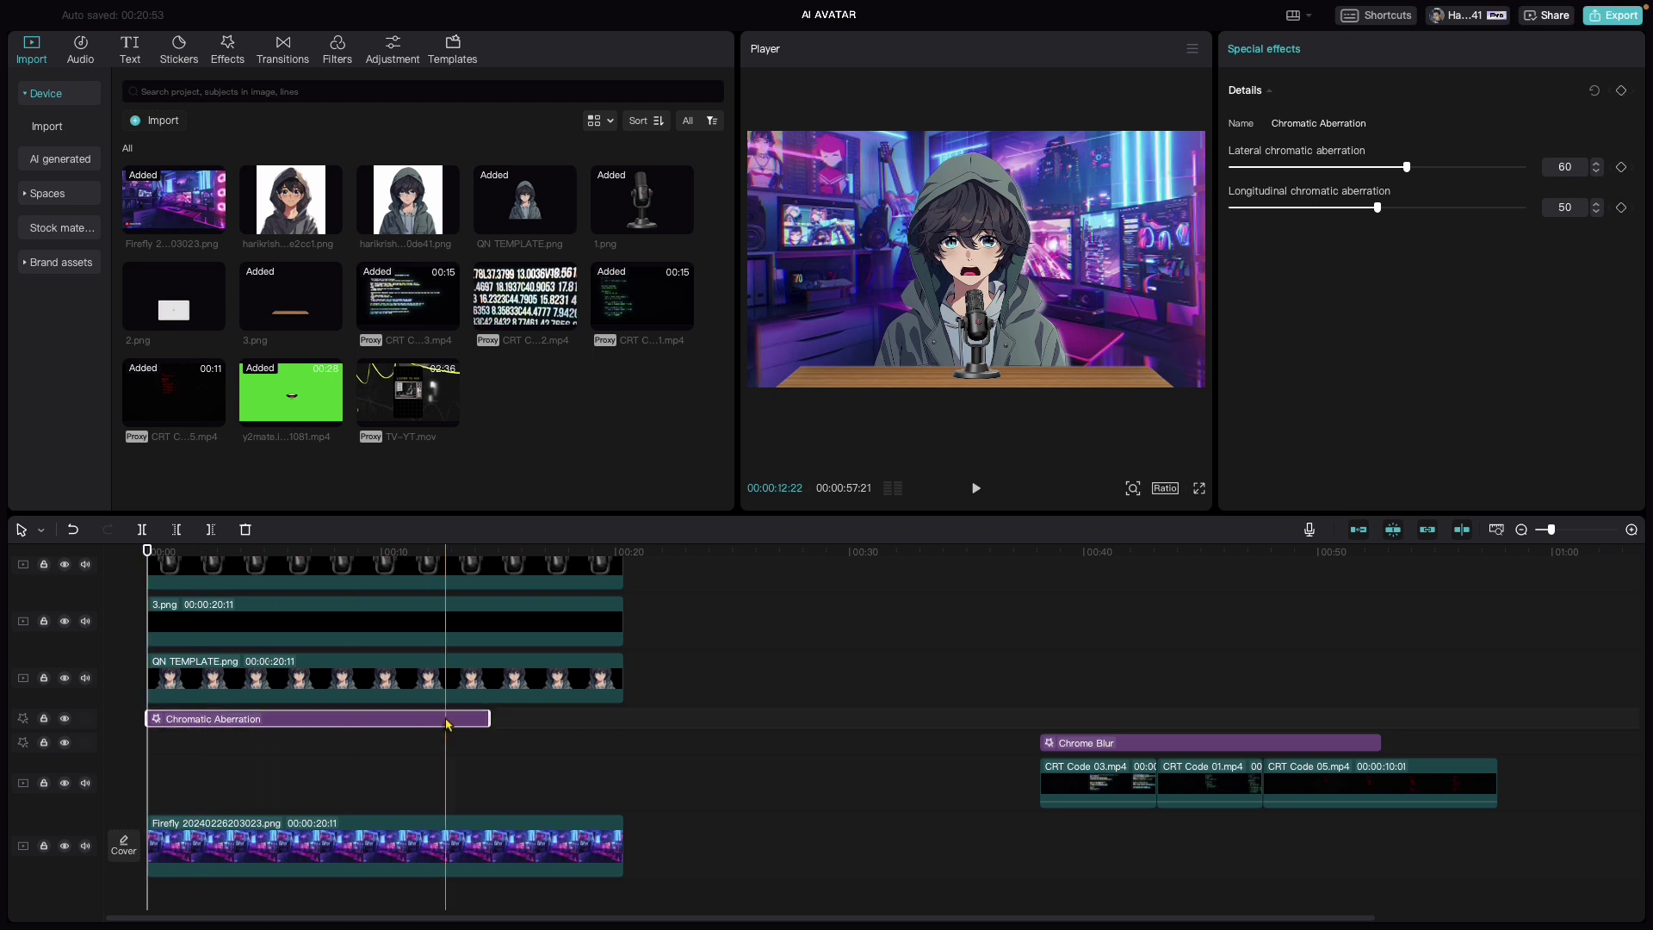
click(231, 53)
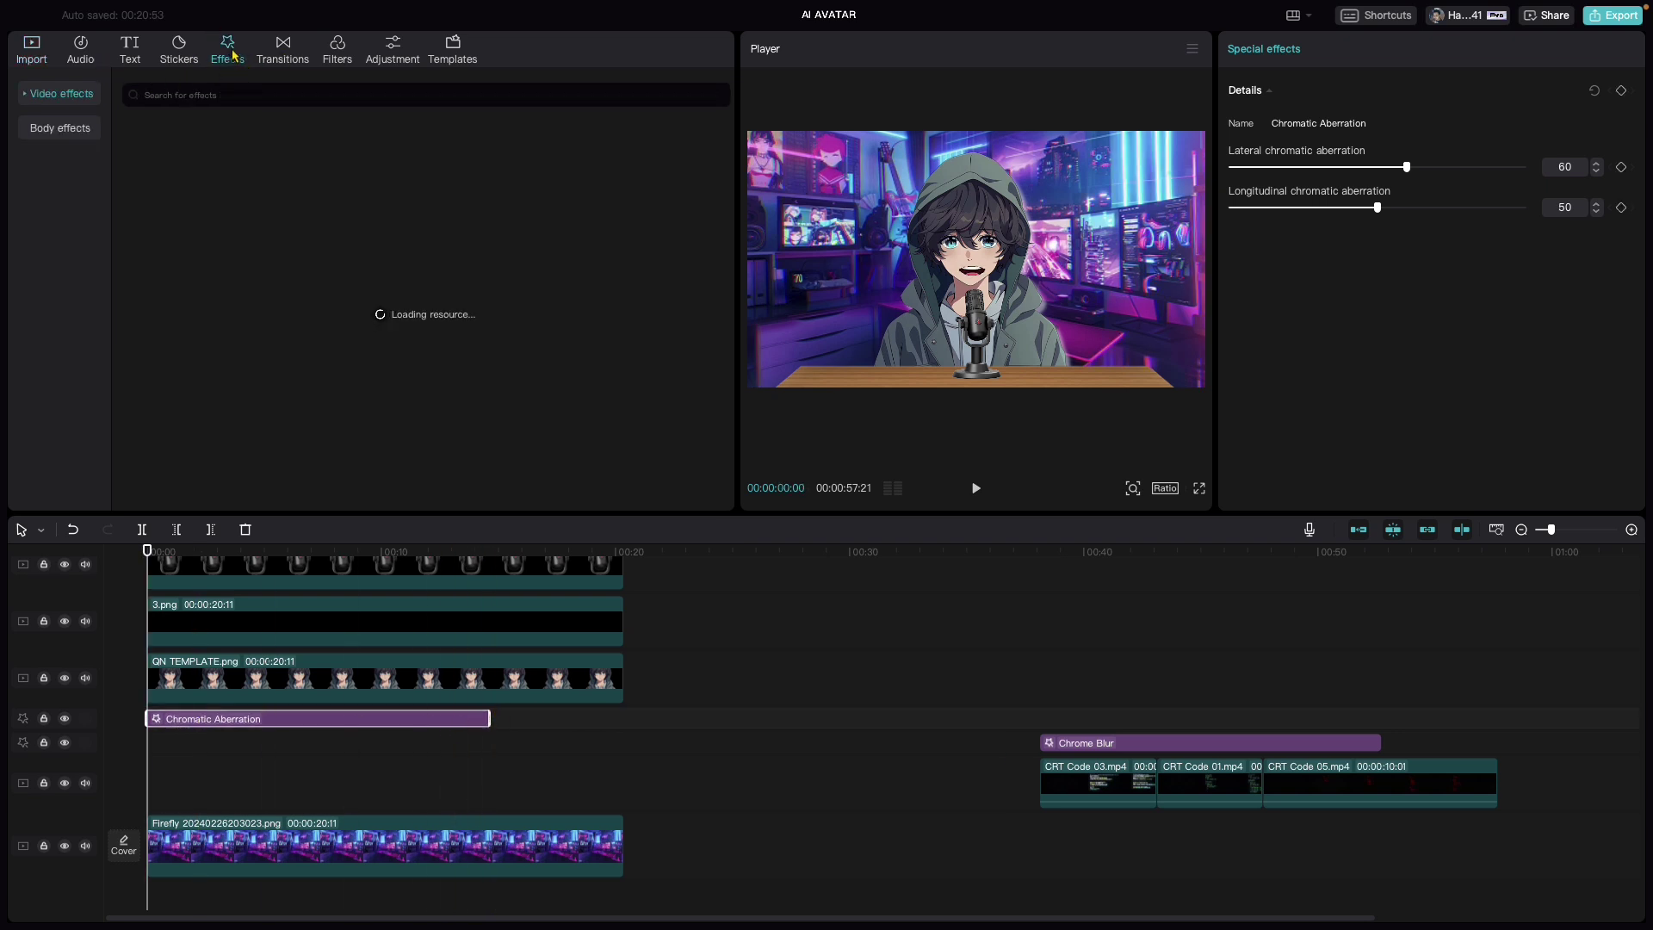
drag(489, 719, 625, 714)
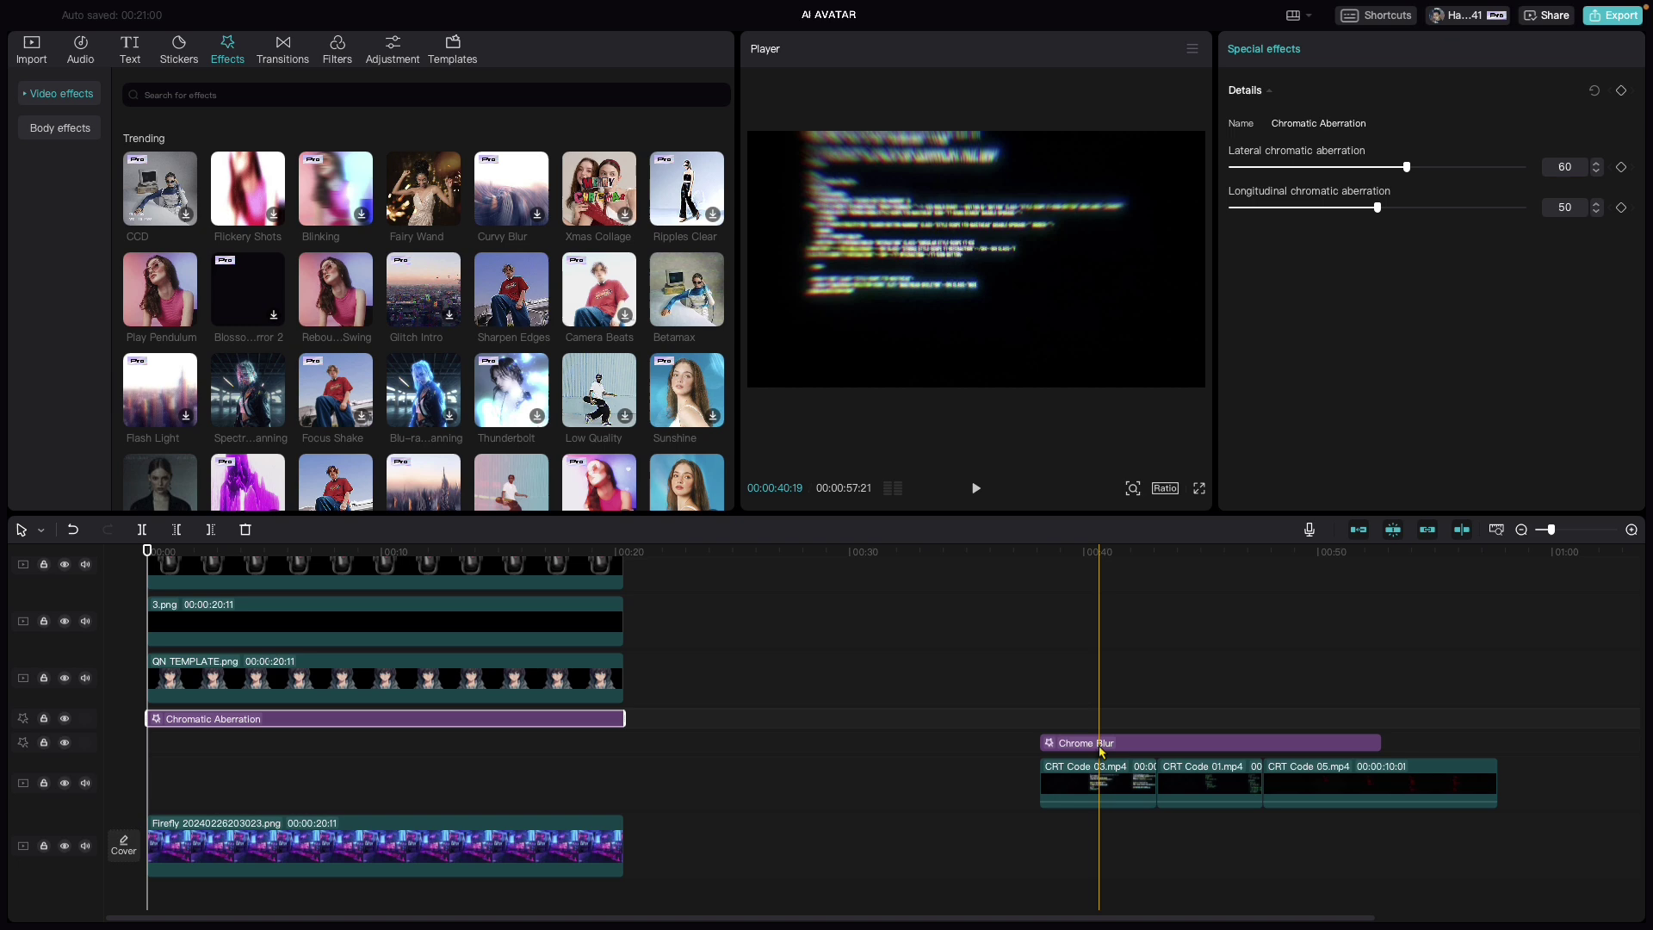
drag(1102, 750, 207, 754)
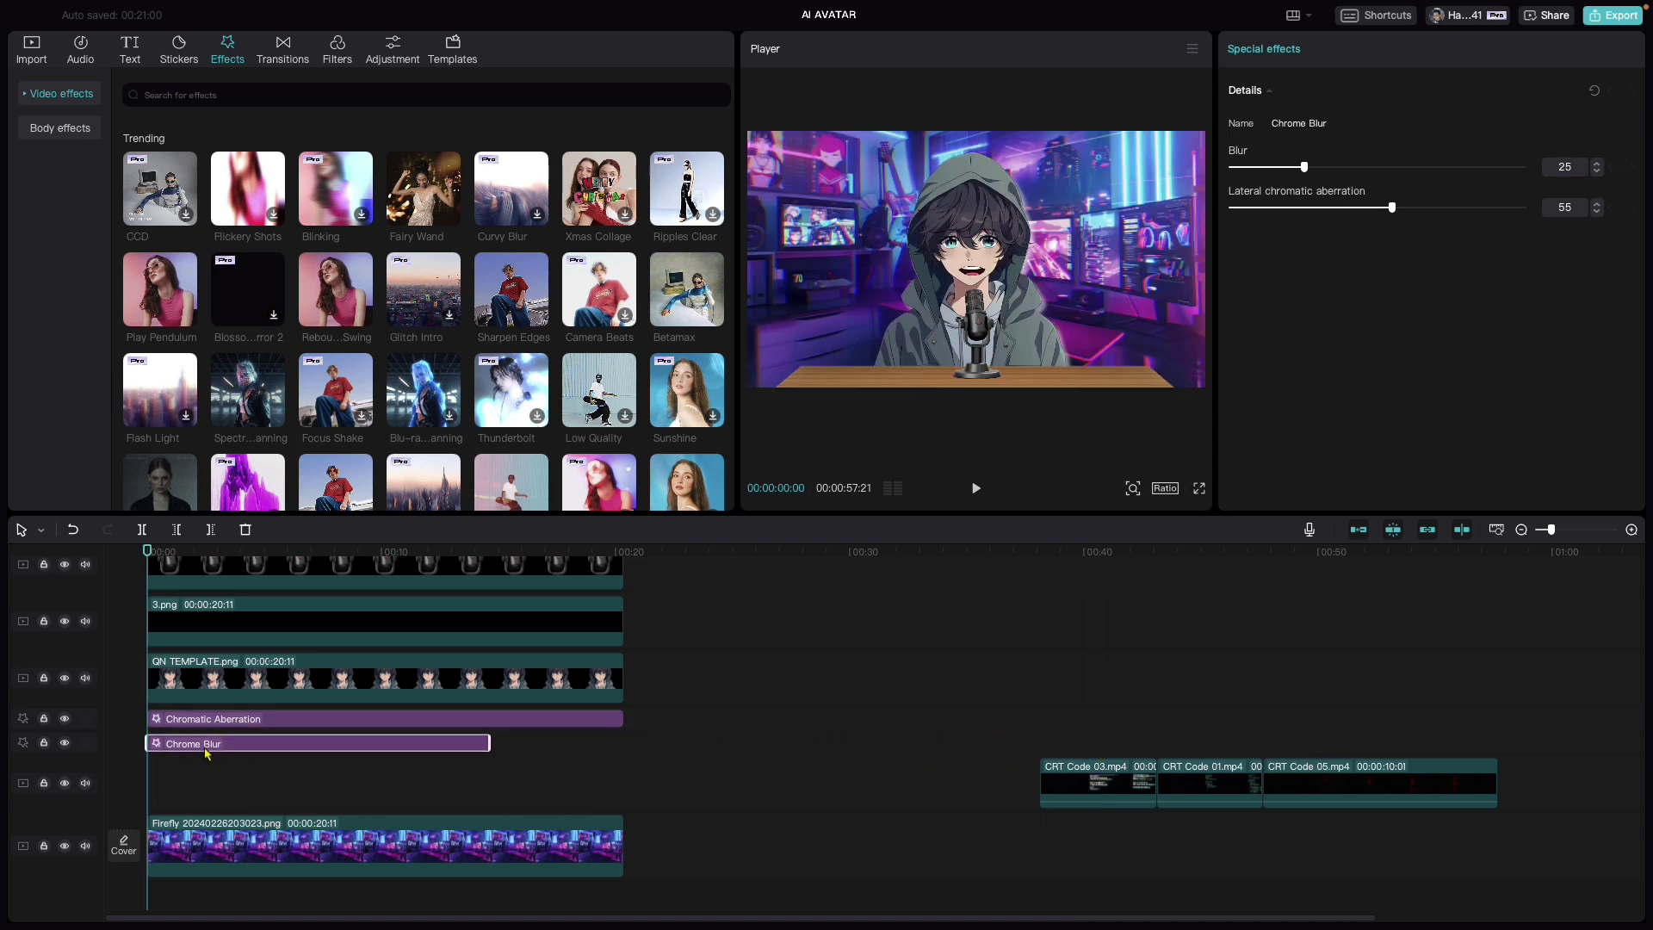
drag(489, 742, 620, 741)
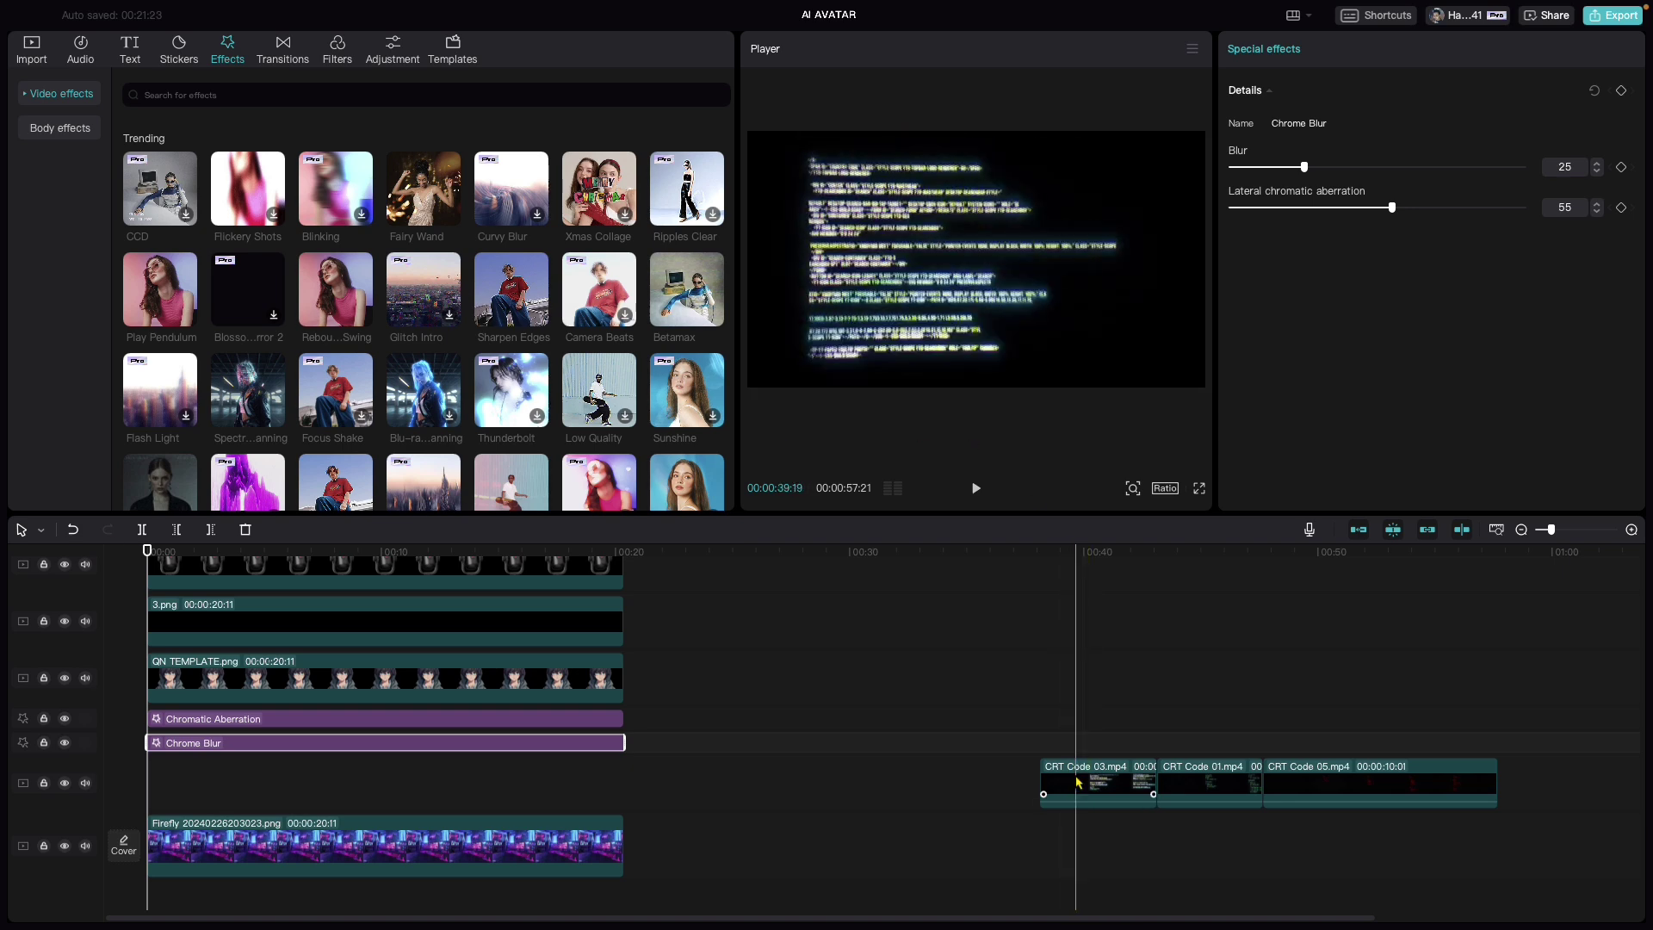
Step: Place CRT Code 03, 01 and 05 back to back from the timeline start
drag(1065, 782, 173, 782)
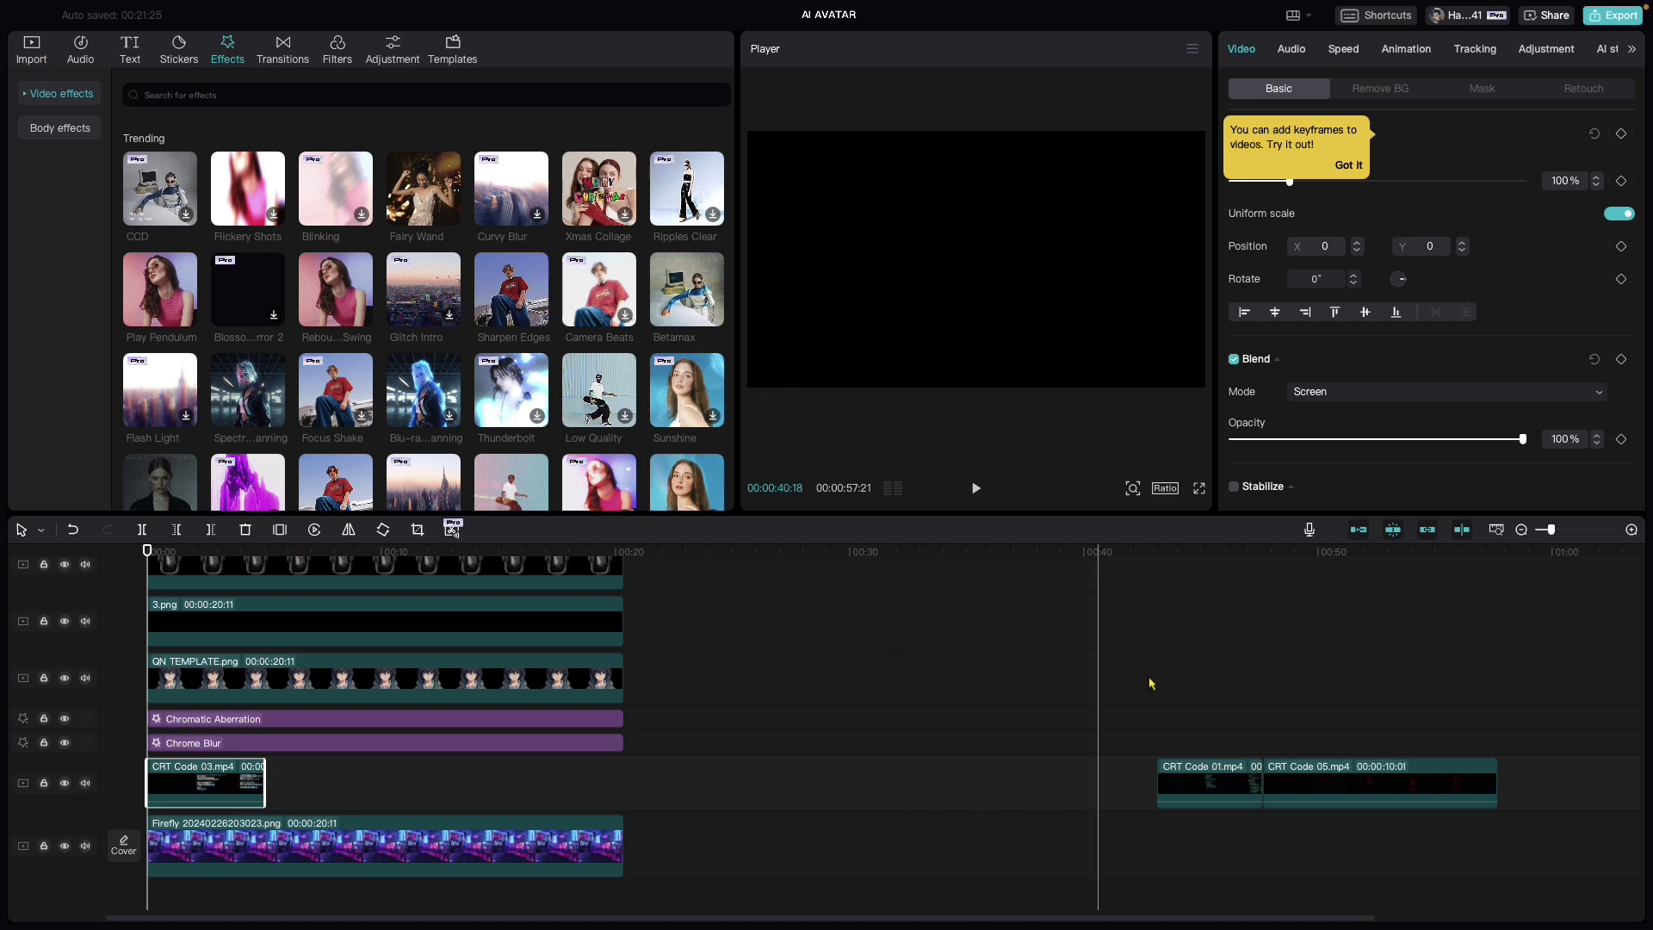
drag(1217, 783, 330, 775)
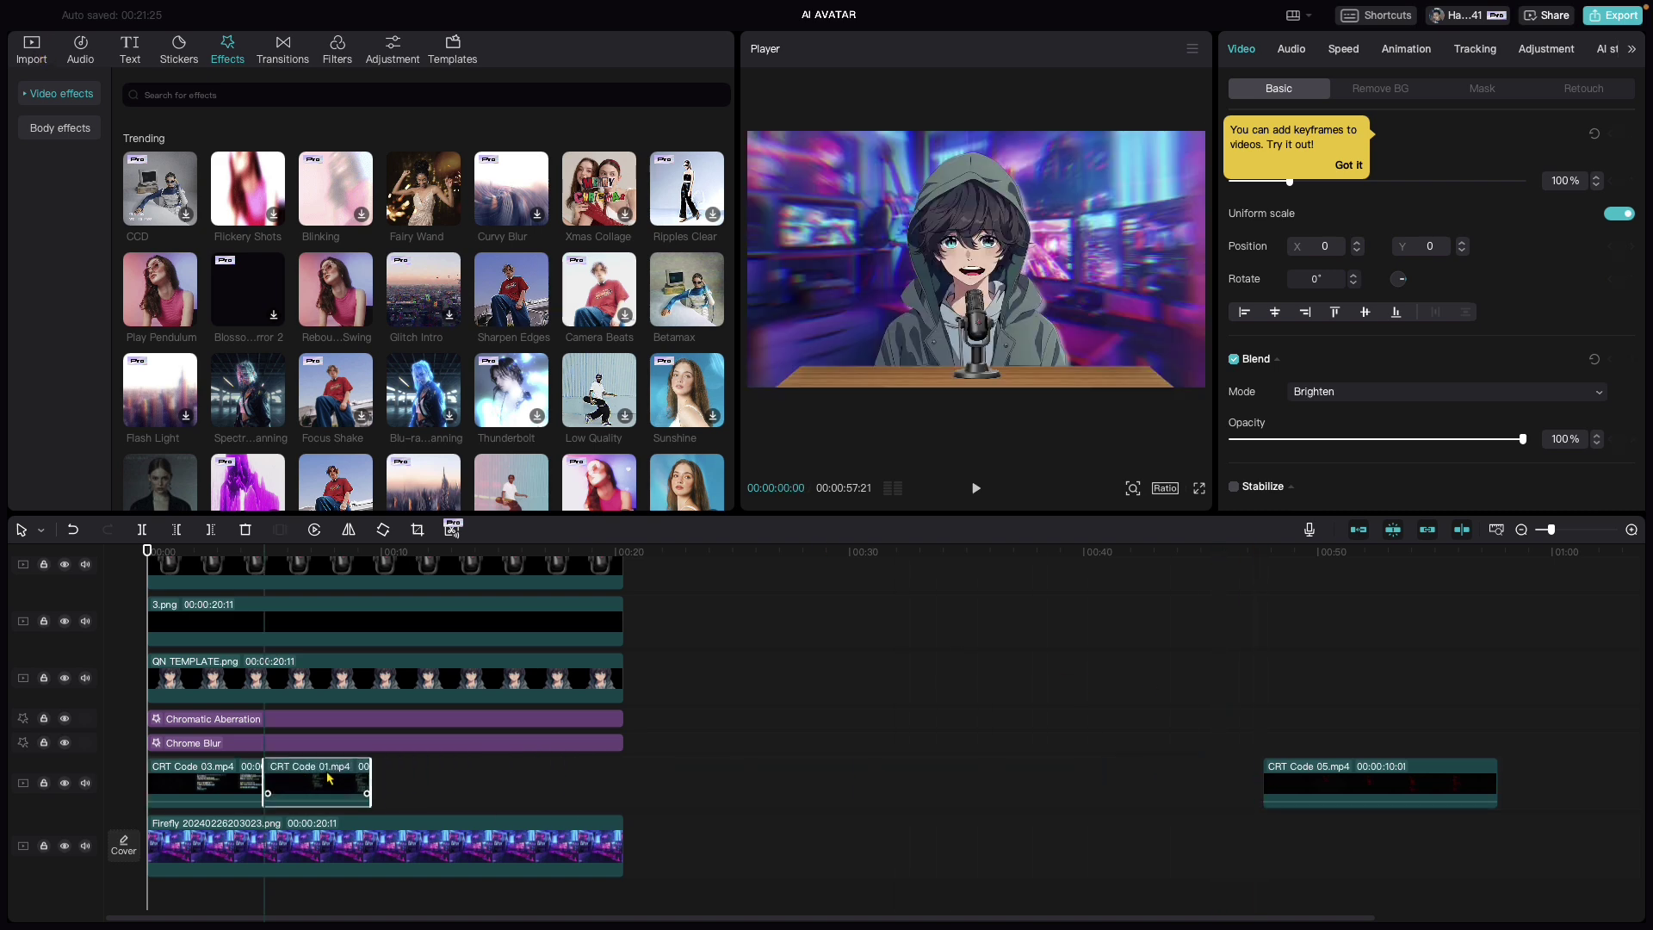
drag(1388, 782, 474, 772)
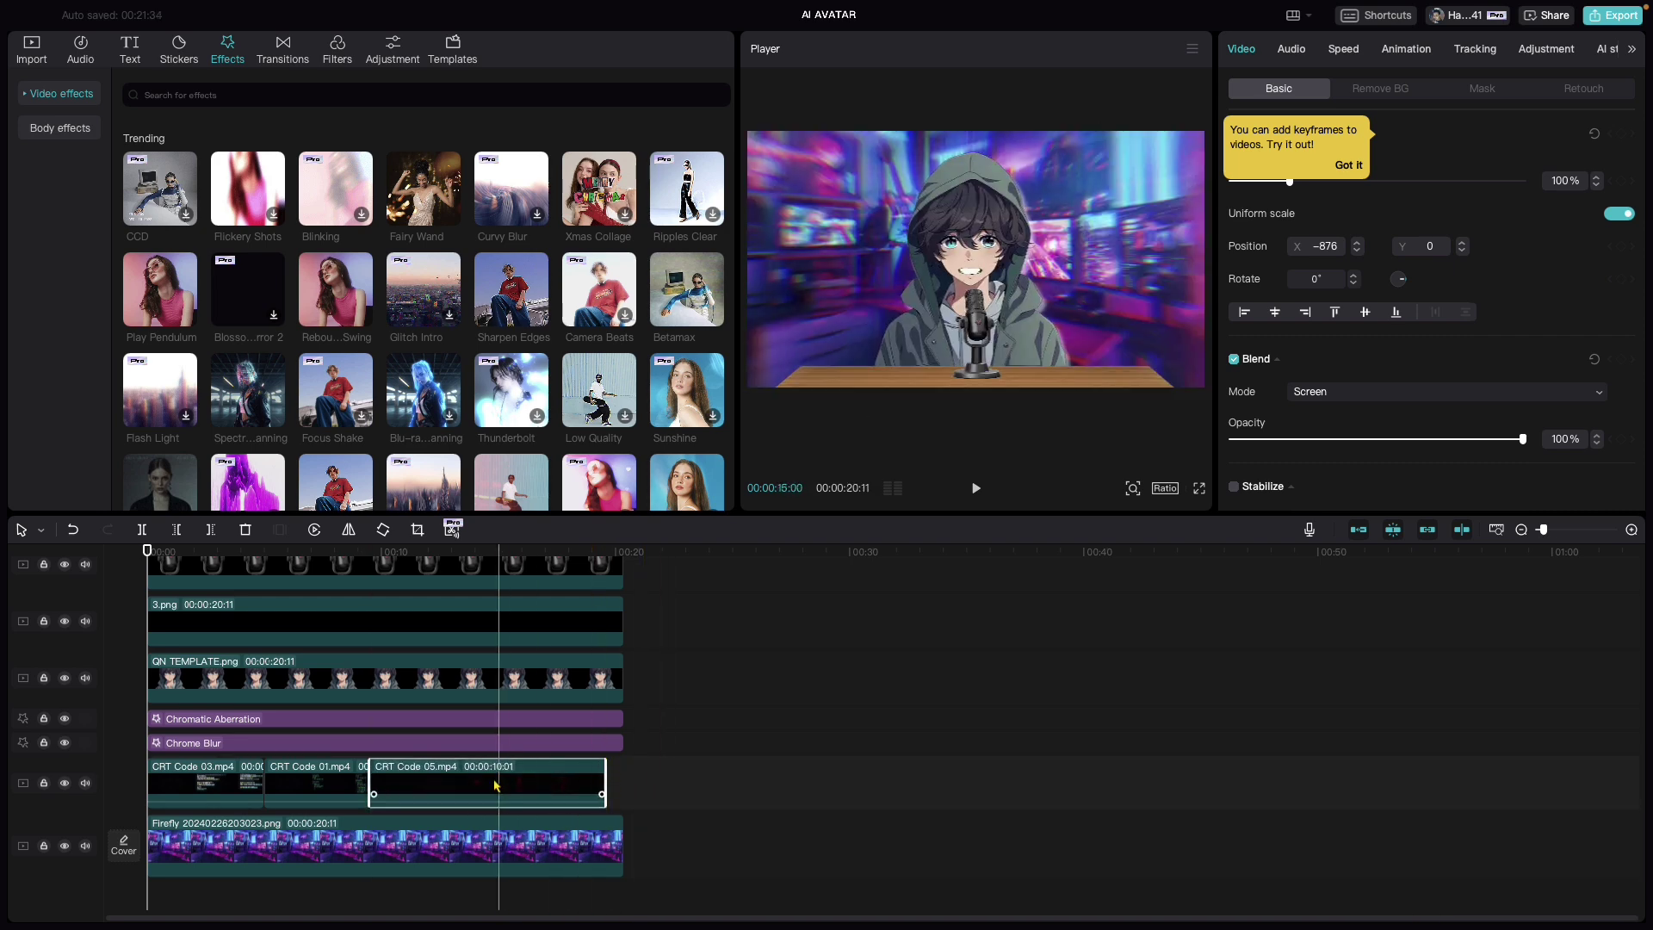
Step: Check the blend settings of the three CRT Code clips and preview from the start
click(249, 775)
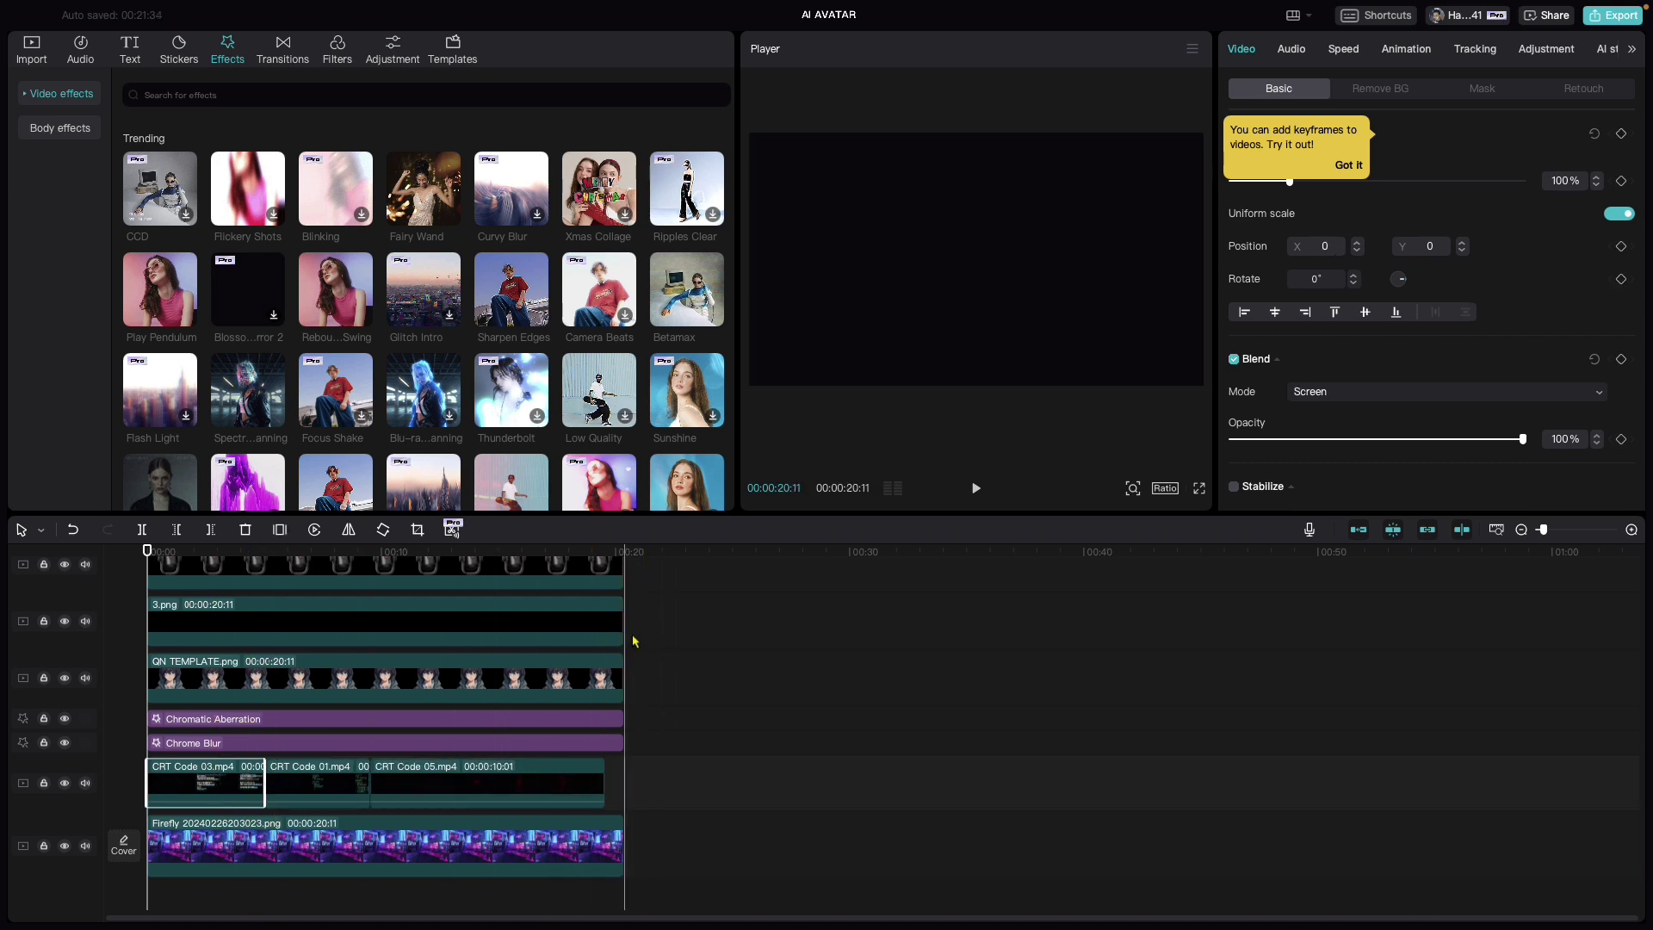
click(621, 555)
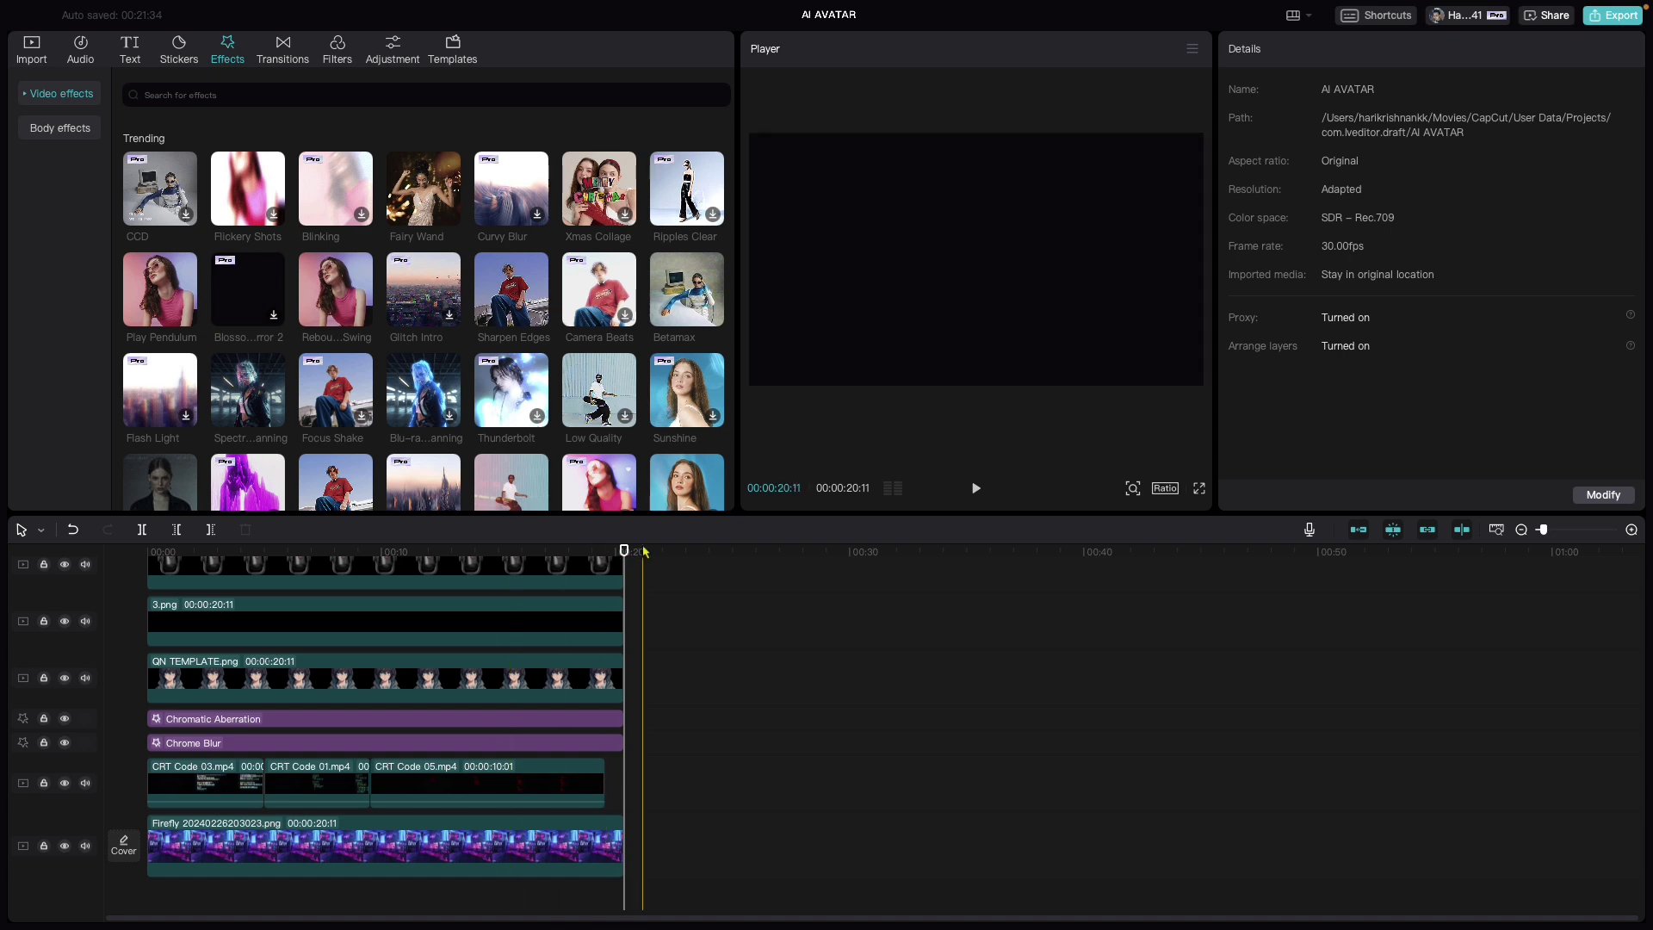
click(247, 784)
click(321, 783)
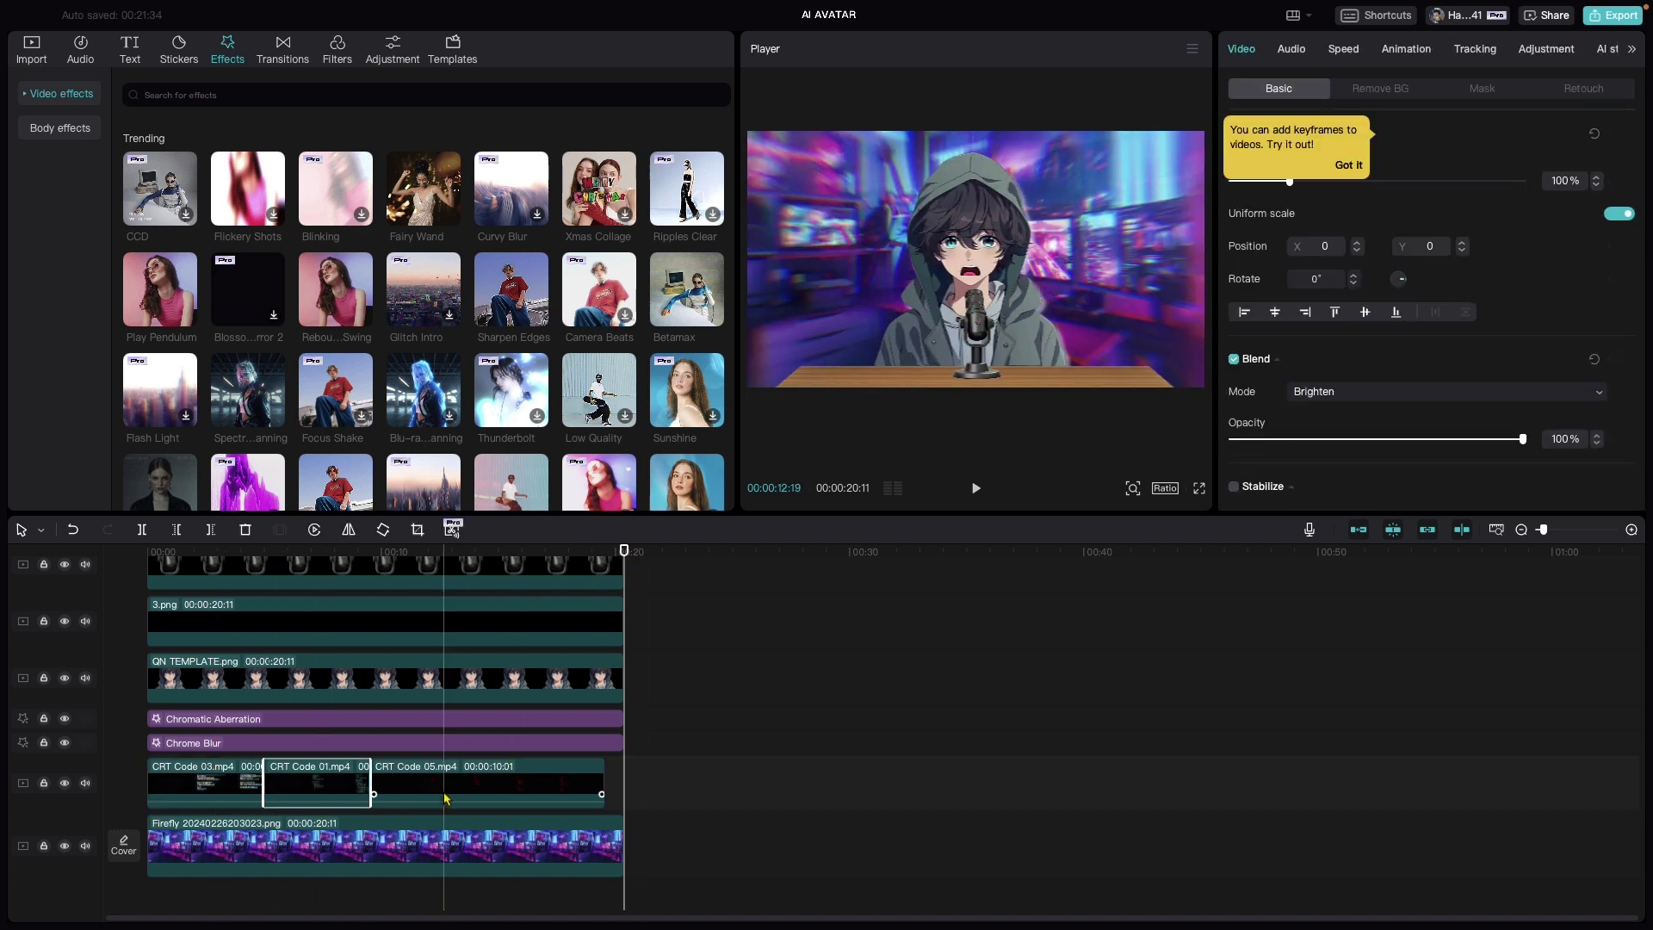
click(444, 783)
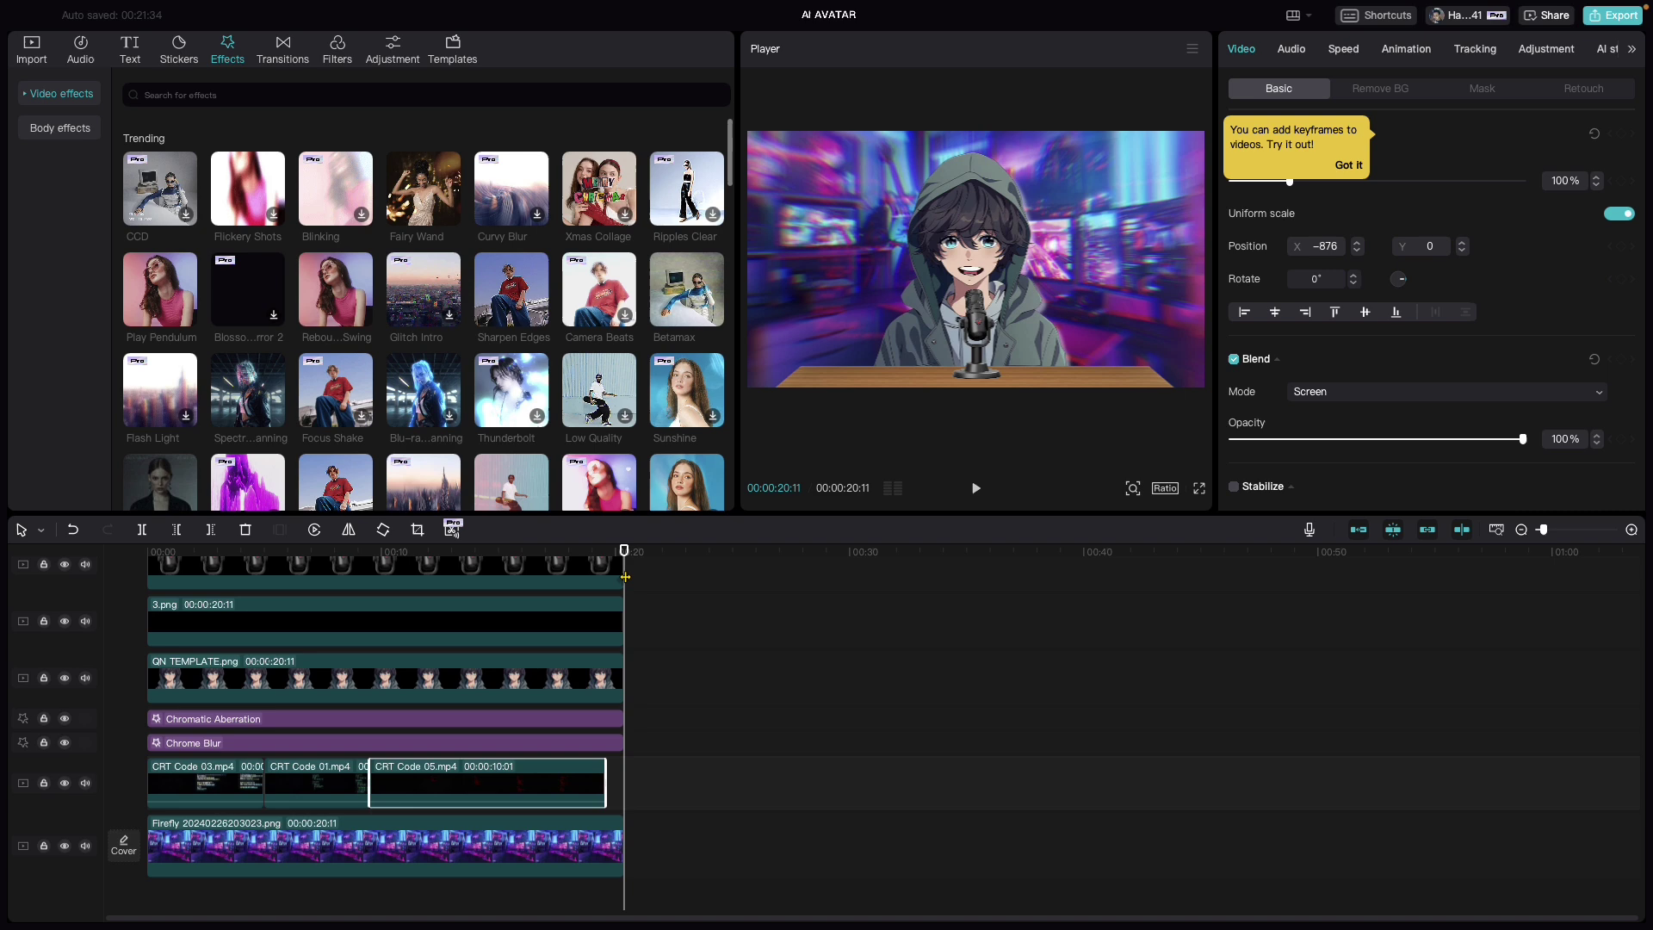
click(148, 551)
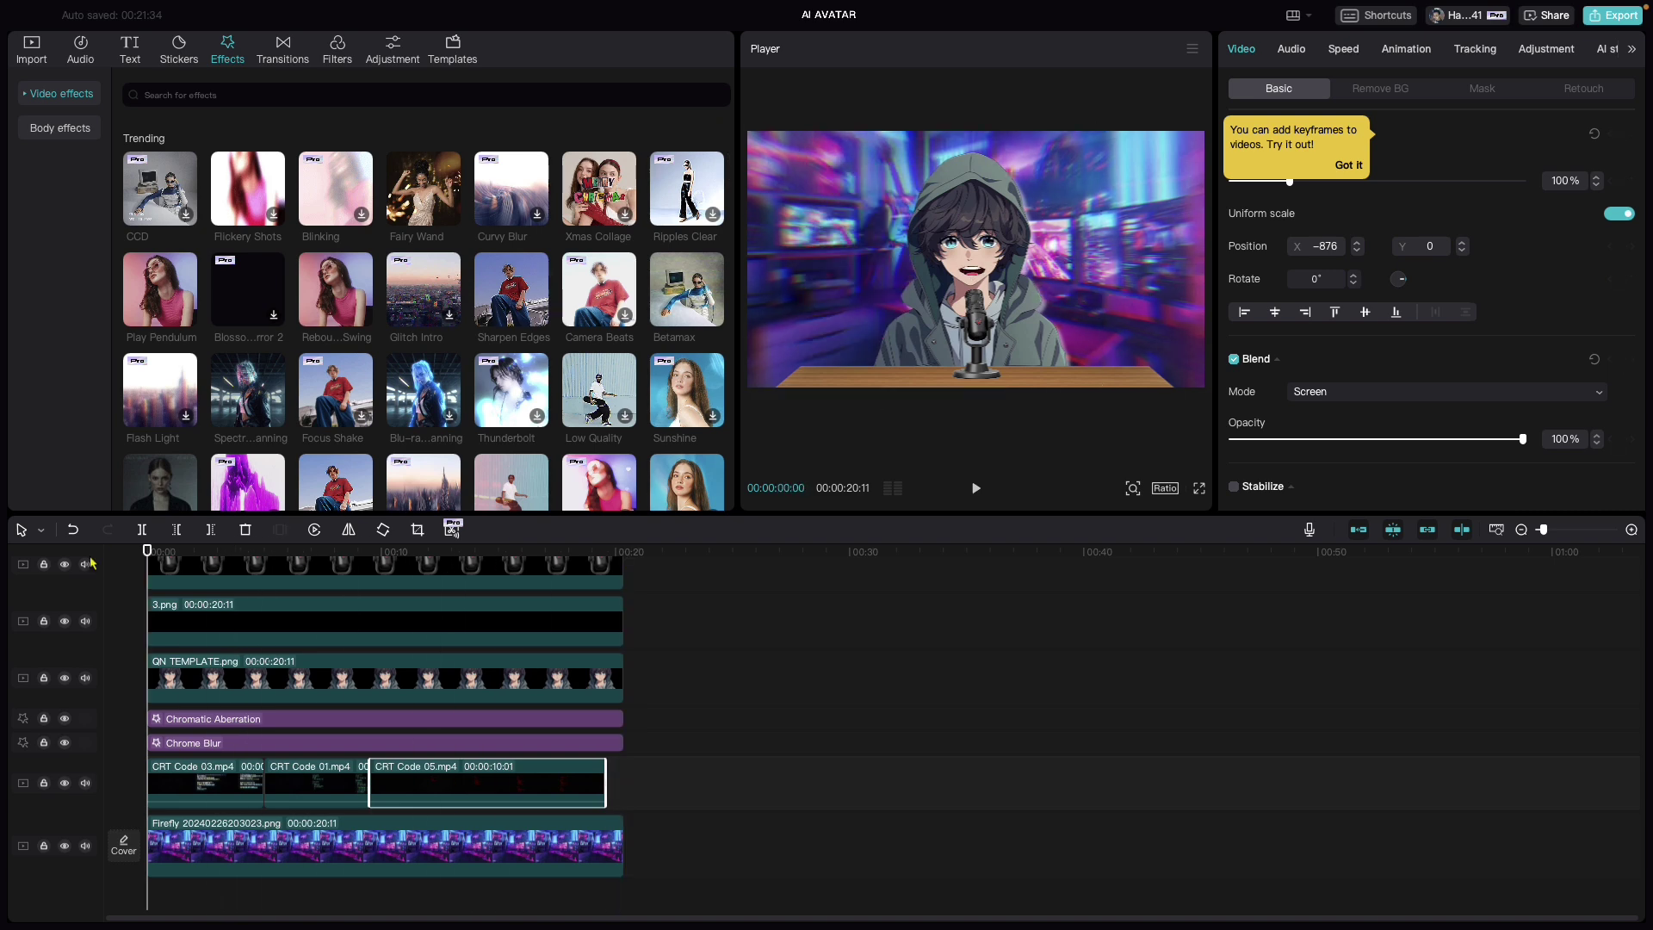
key(space)
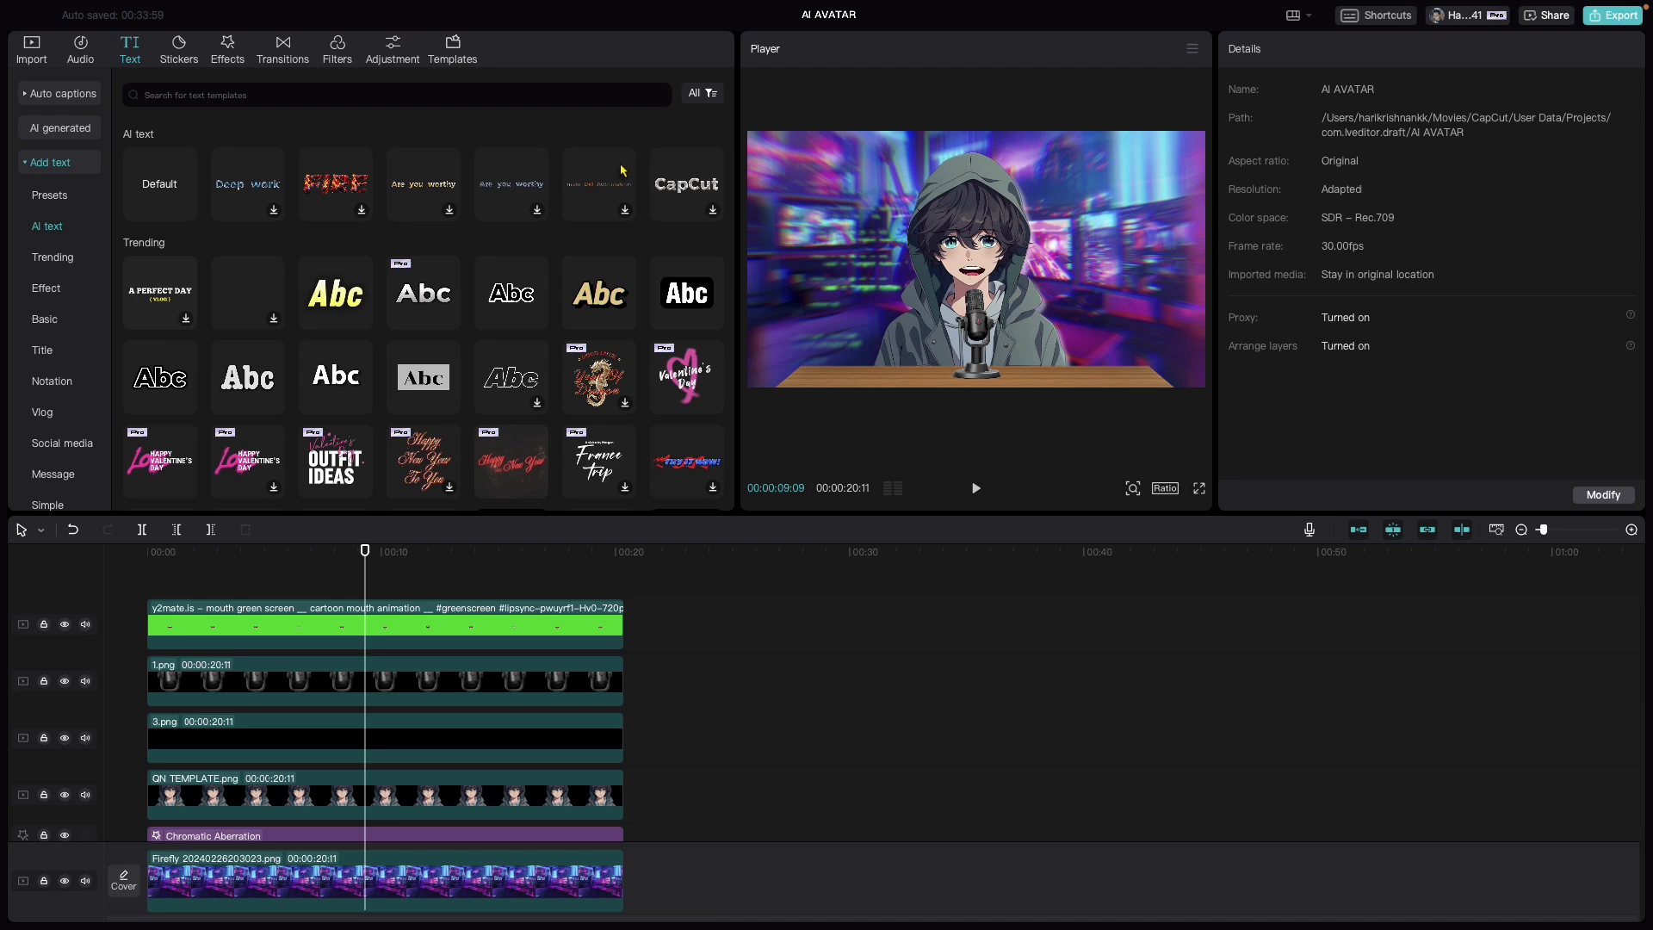
Step: In ElevenLabs, select the 'Hey, I am Hiro' script and play its Dan Dan voiceover
key(ctrl+Right)
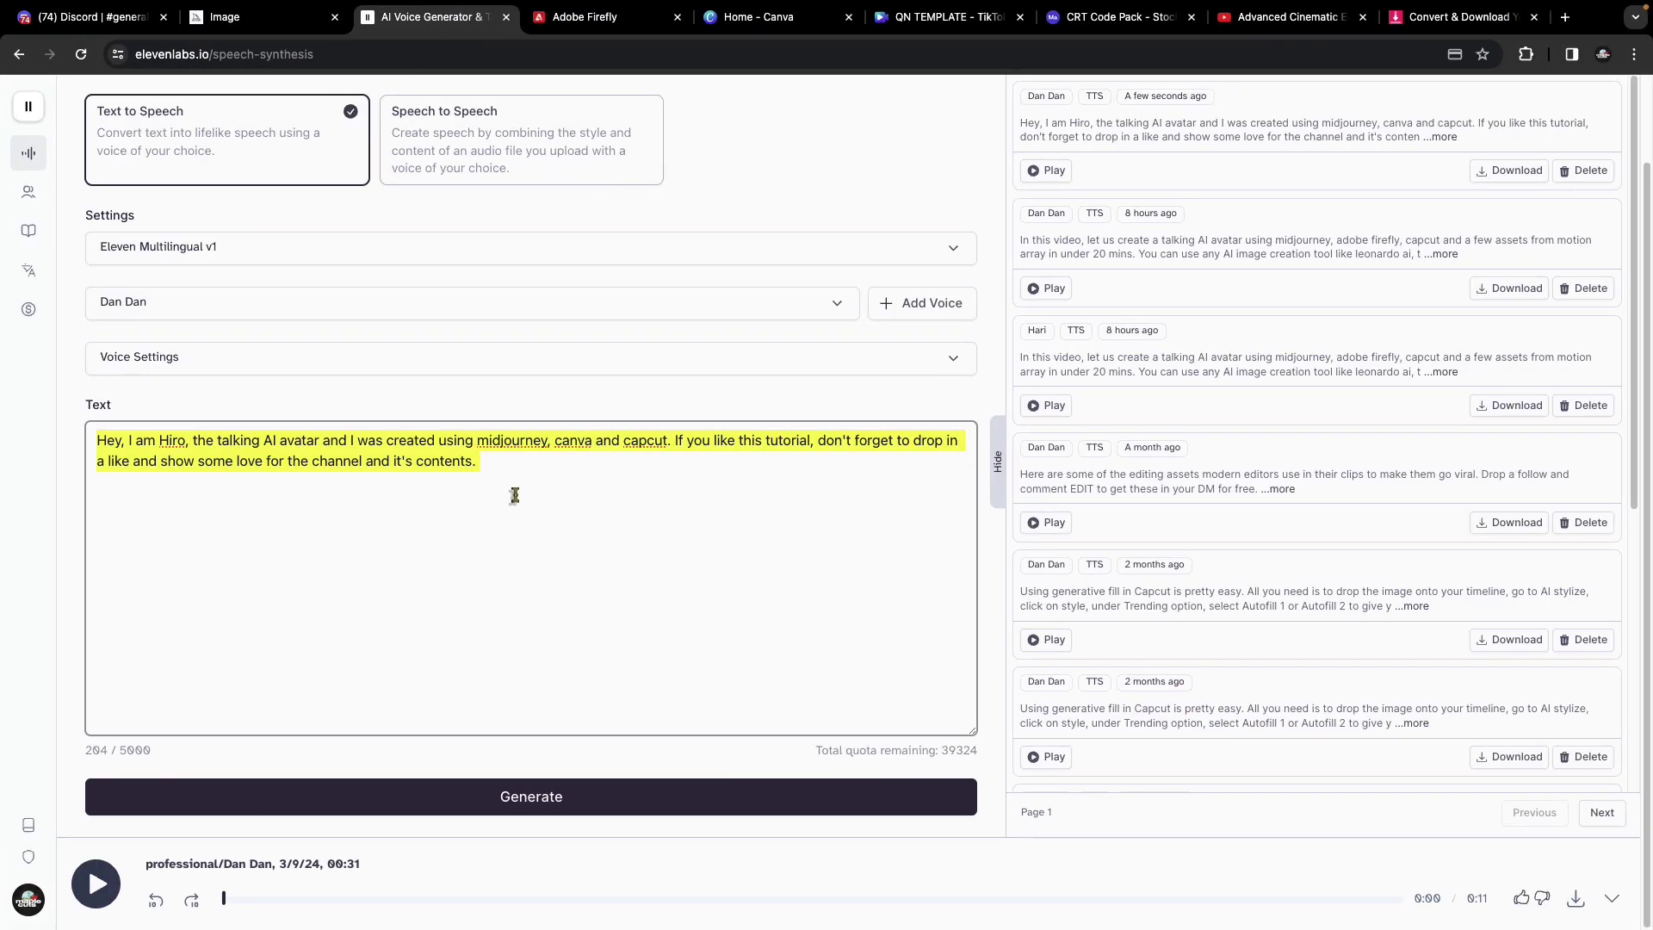
click(514, 495)
drag(478, 464, 95, 442)
key(ctrl+c)
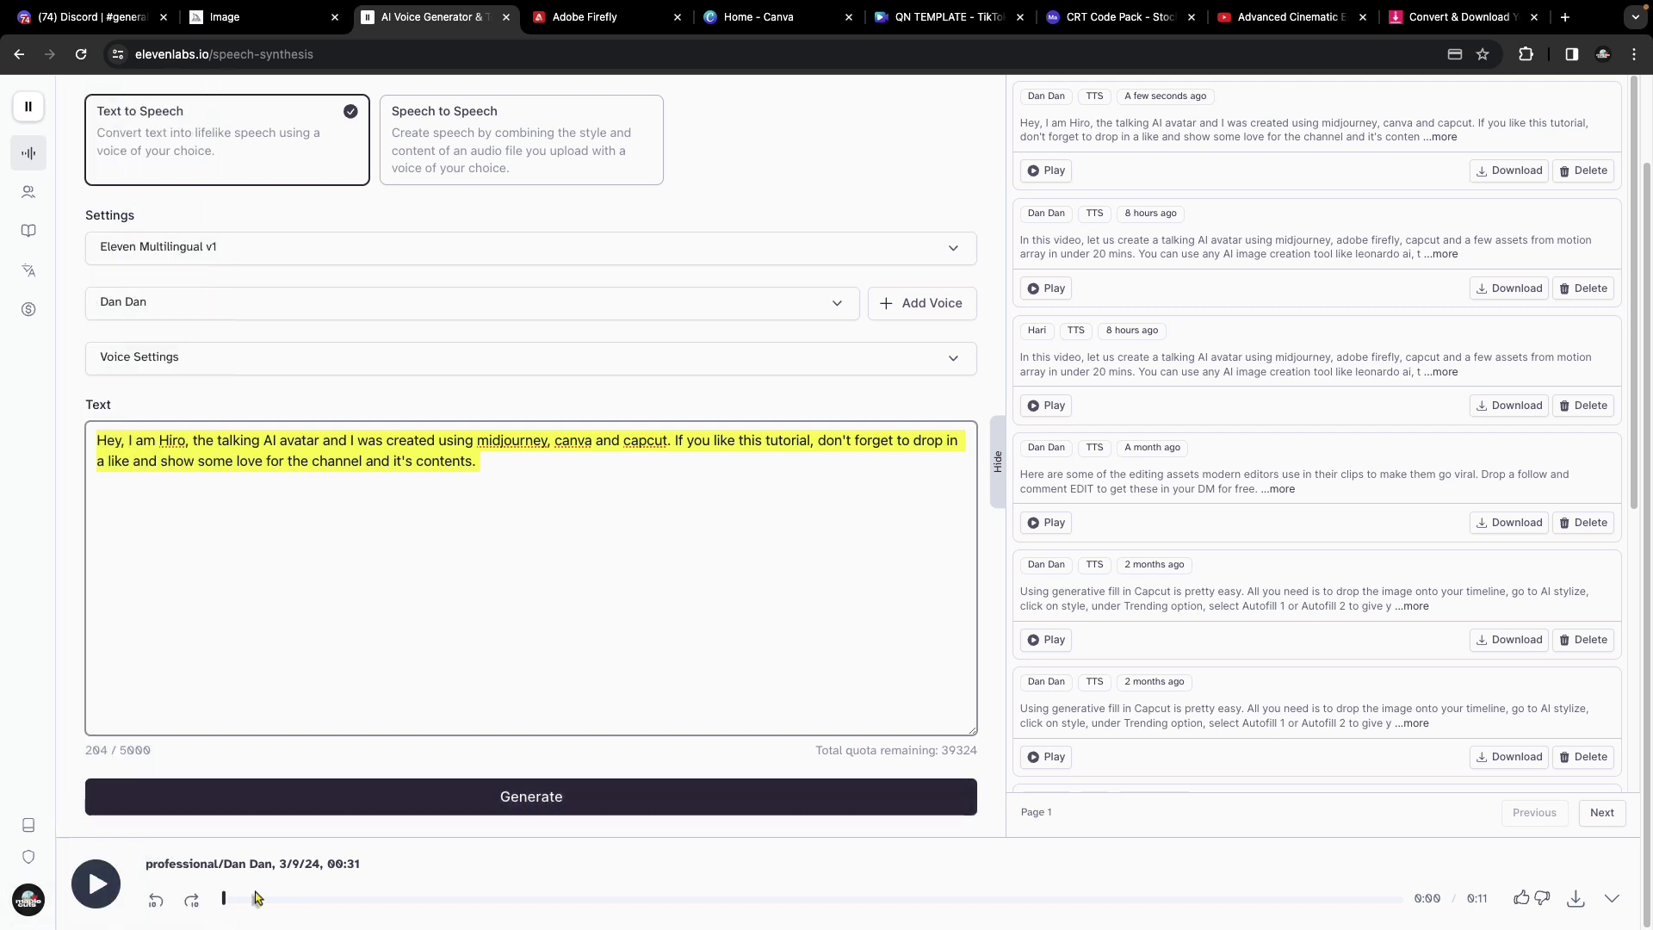
click(95, 887)
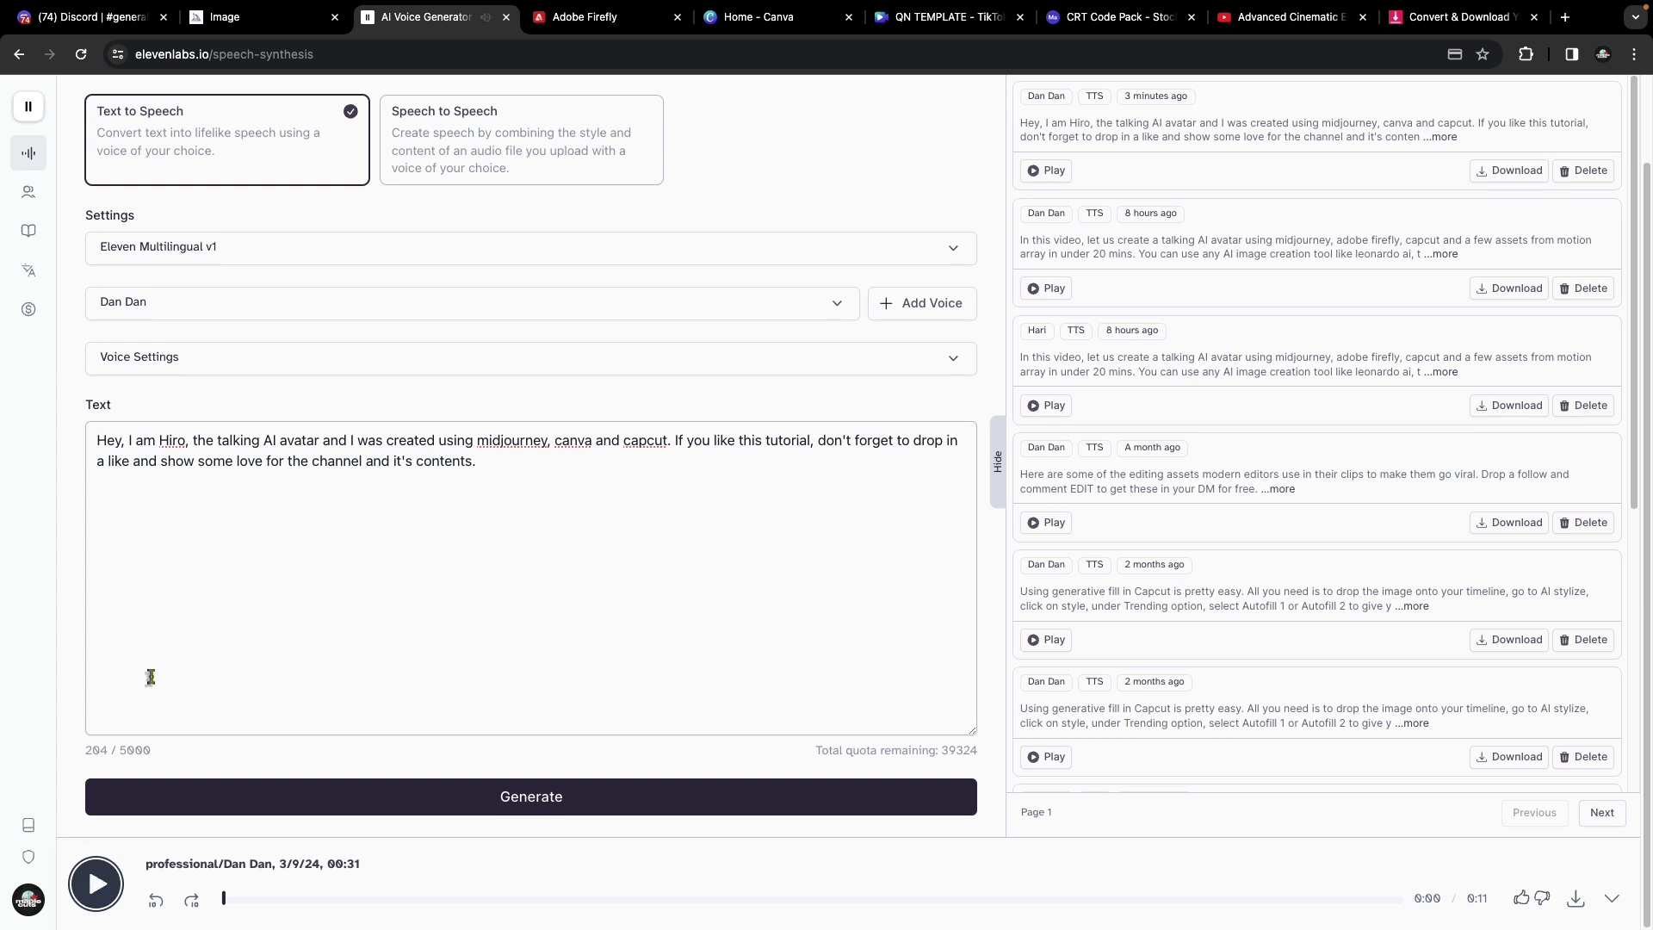
key(super+Tab)
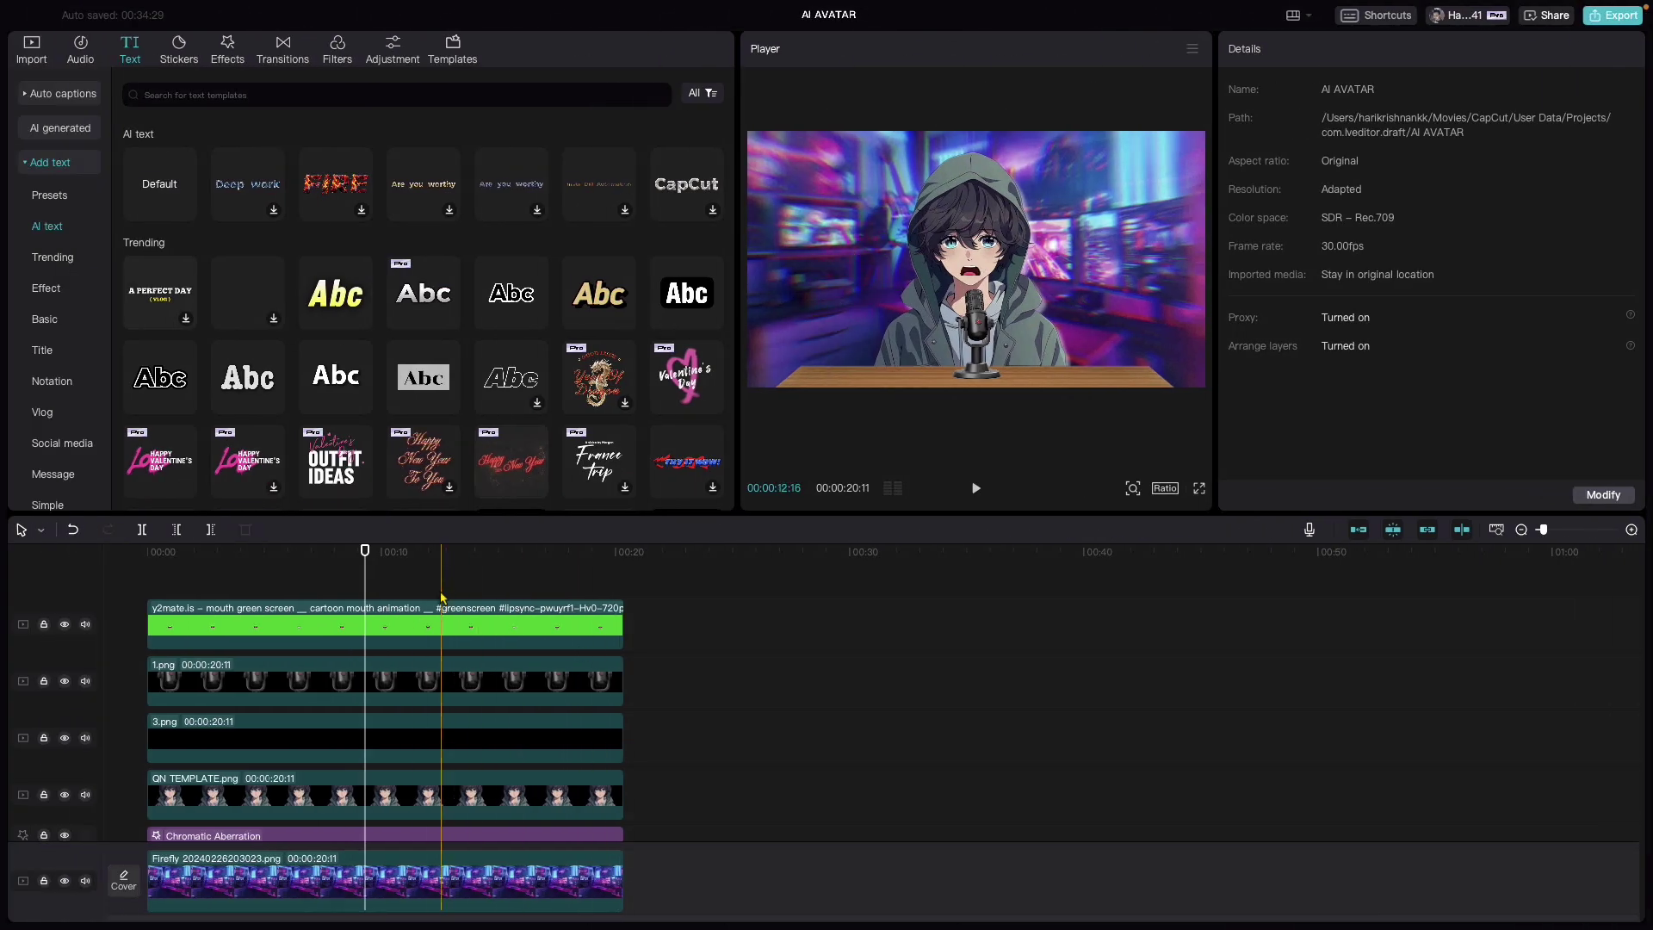
Step: Return the playhead to the start and add a Default text clip above all tracks
click(439, 593)
drag(439, 551, 148, 551)
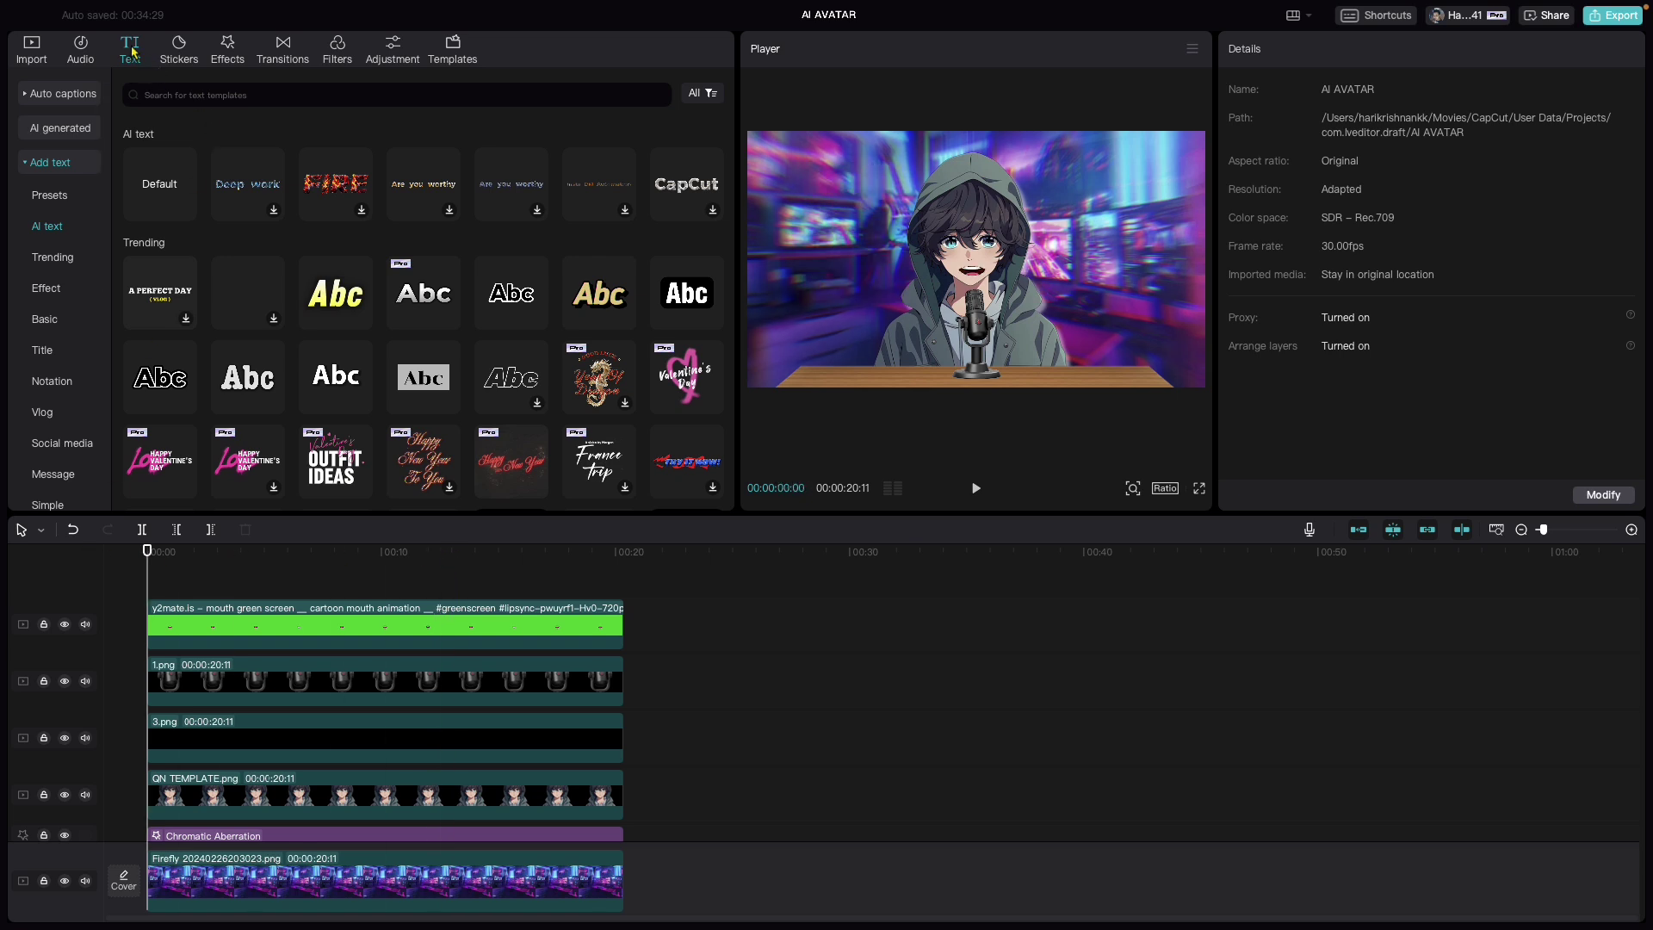
drag(159, 183, 624, 608)
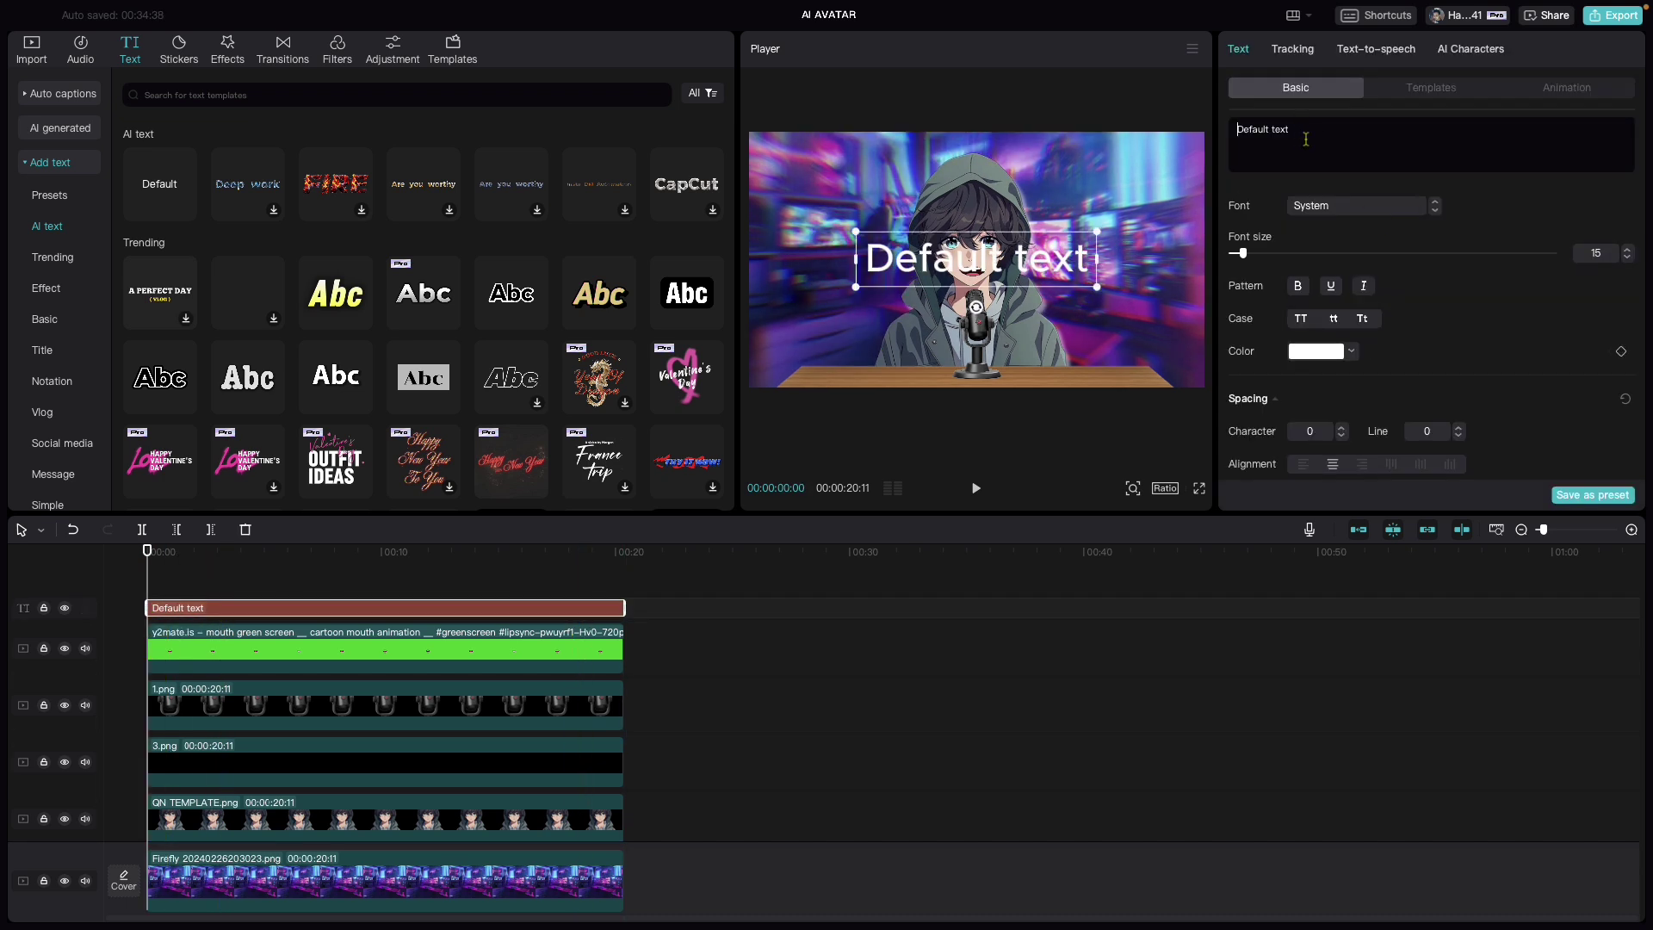
Step: Replace the placeholder text with the pasted 'Hey, I am Hiro' script and show text-to-speech voices
drag(1305, 139, 1161, 137)
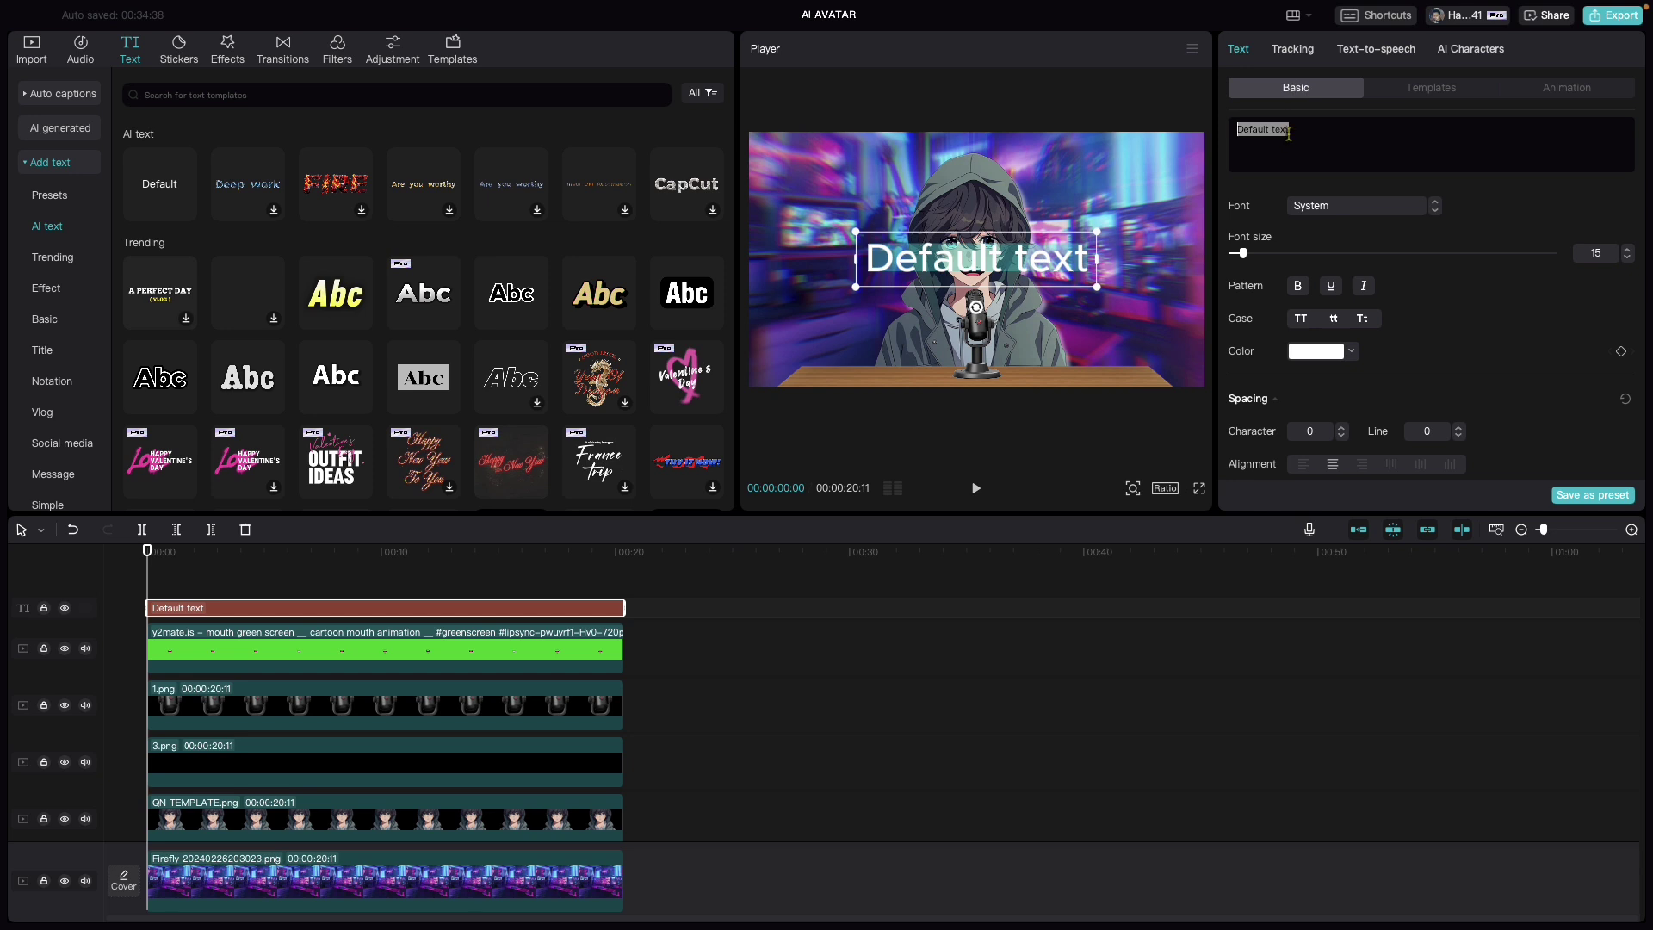
key(ctrl+v)
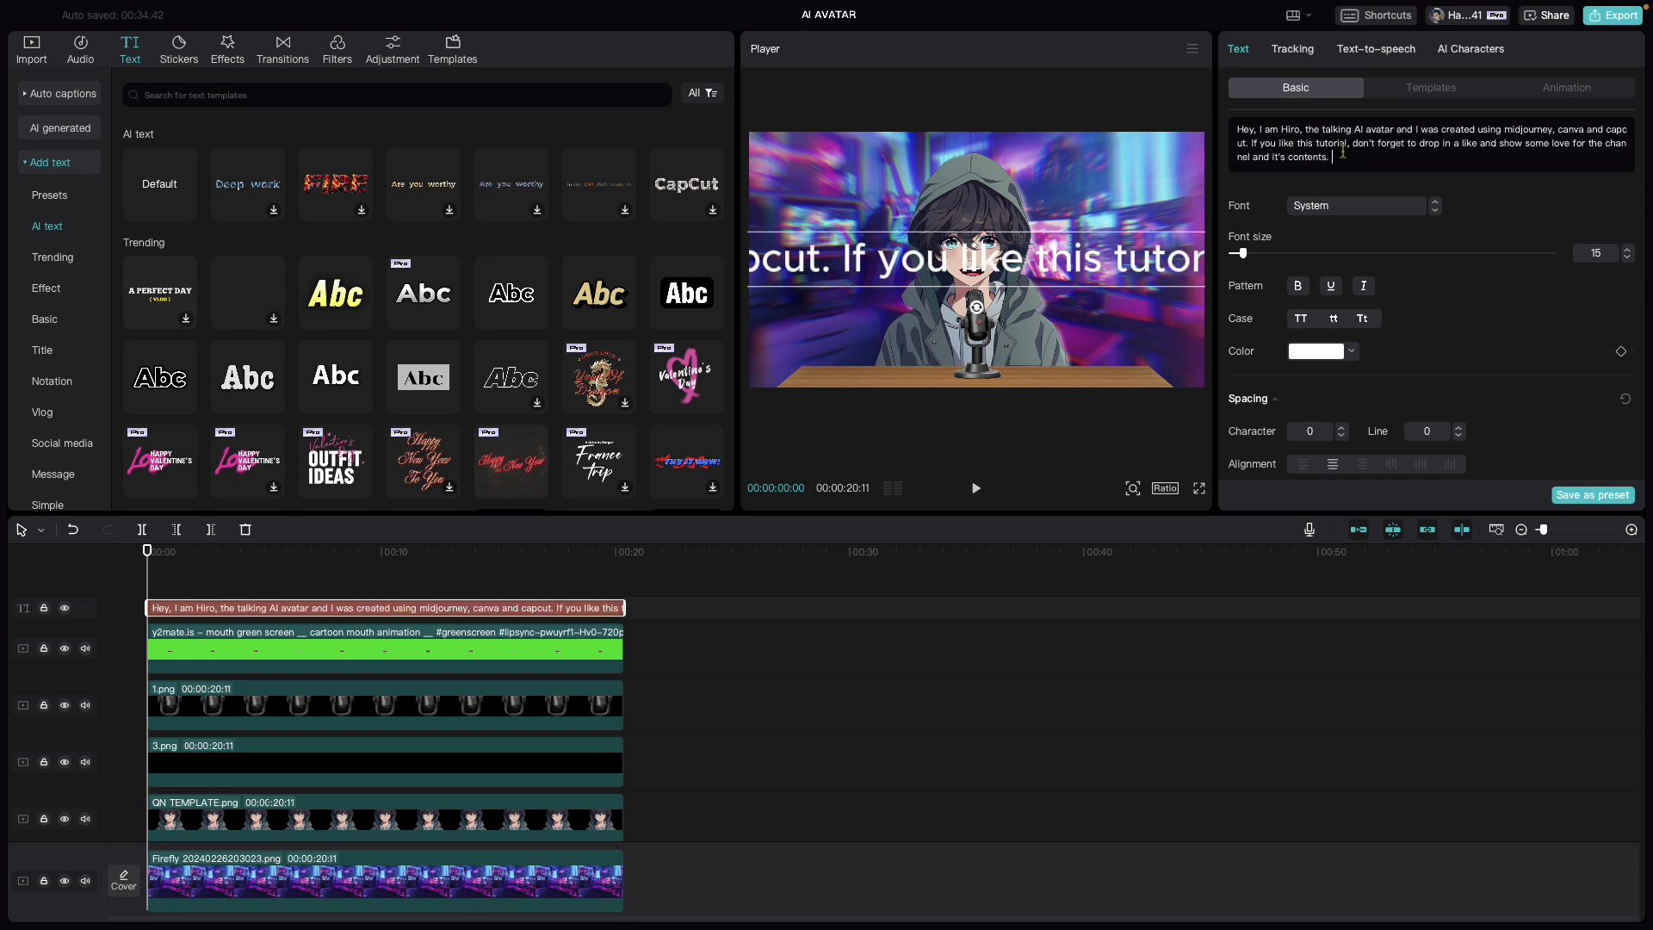
drag(1342, 150, 1184, 134)
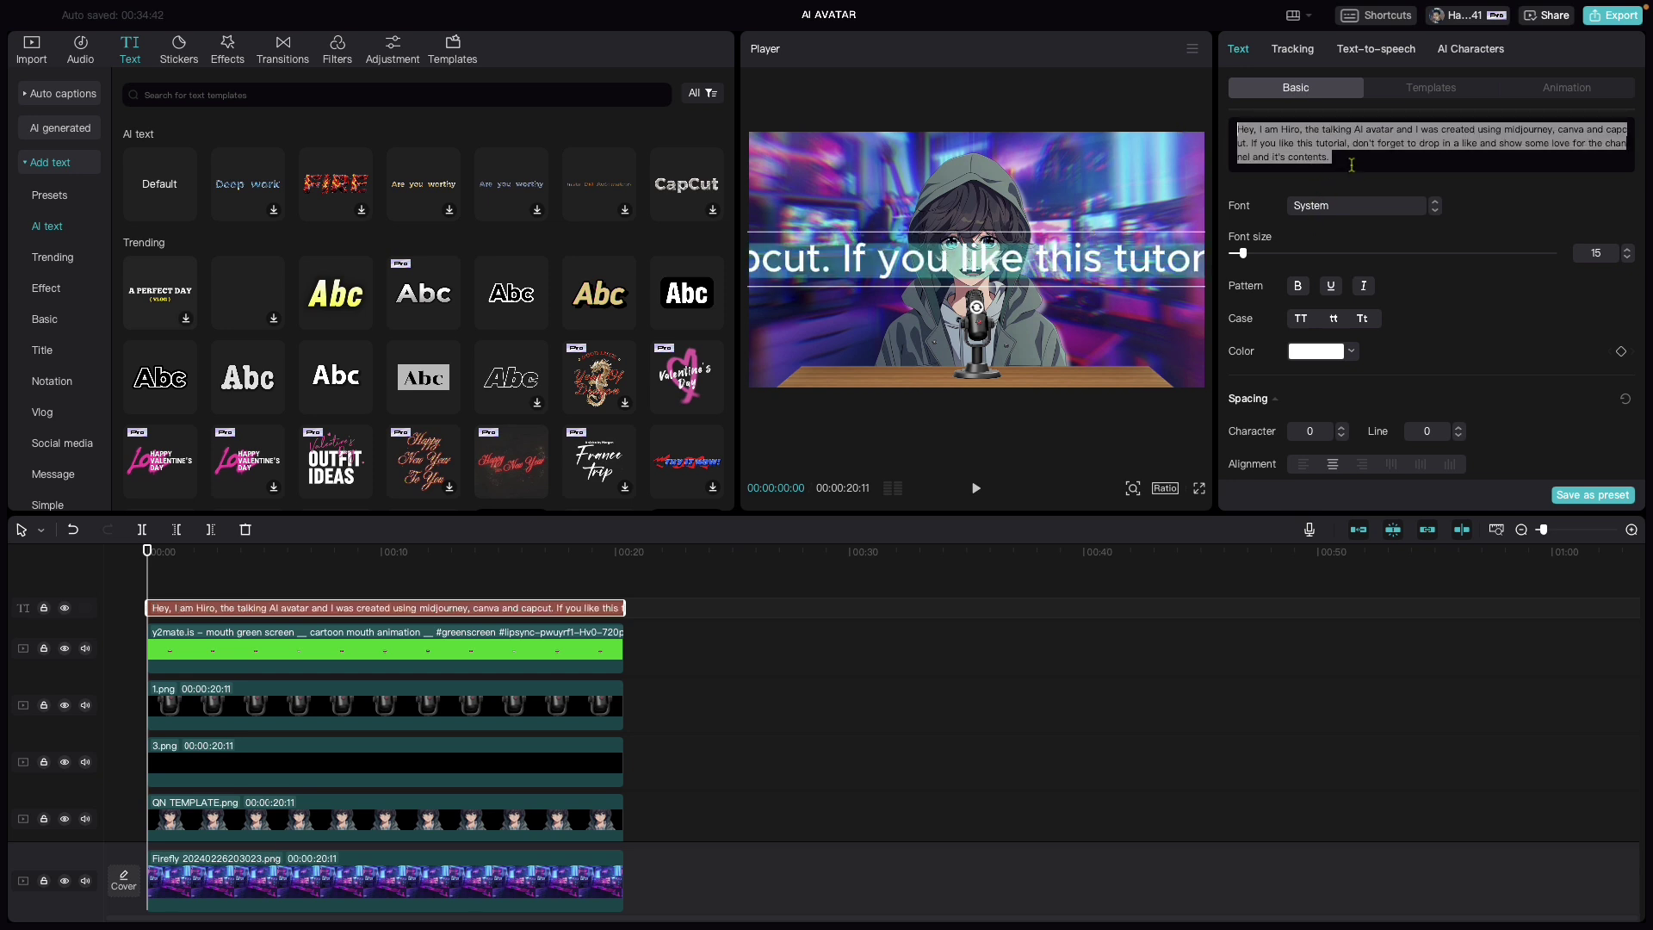
click(1351, 164)
click(1375, 51)
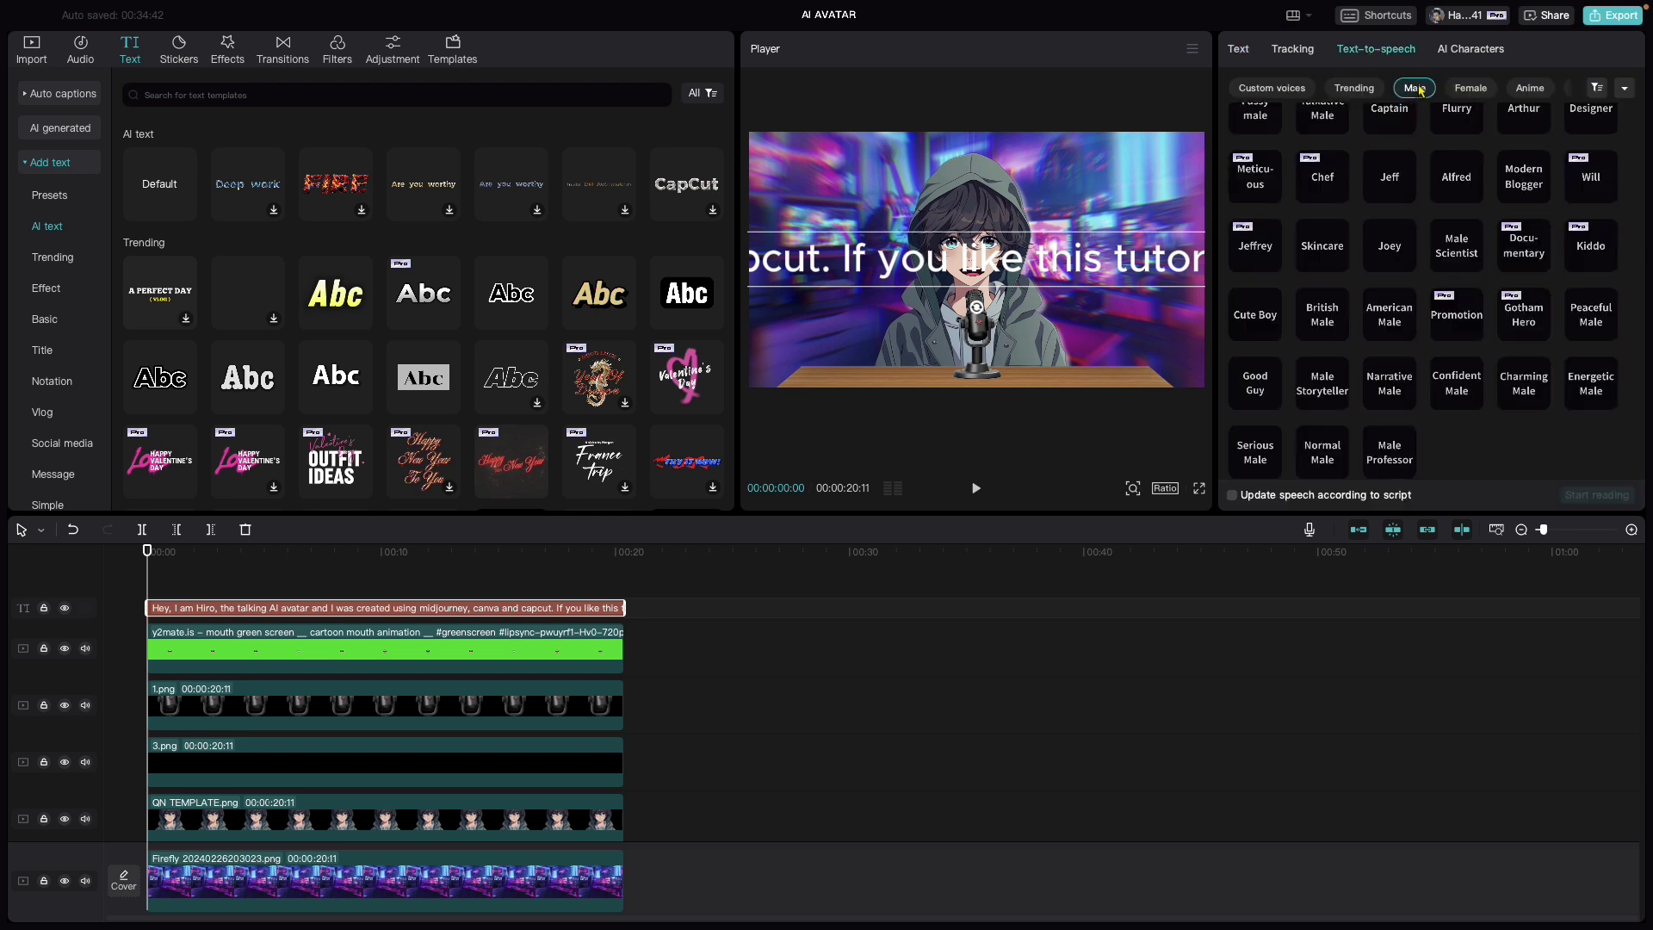
Step: Generate a text-to-speech voiceover of the 'Hey, I am Hiro' script with the Energetic Male voice
scroll(1363, 215, up, 5)
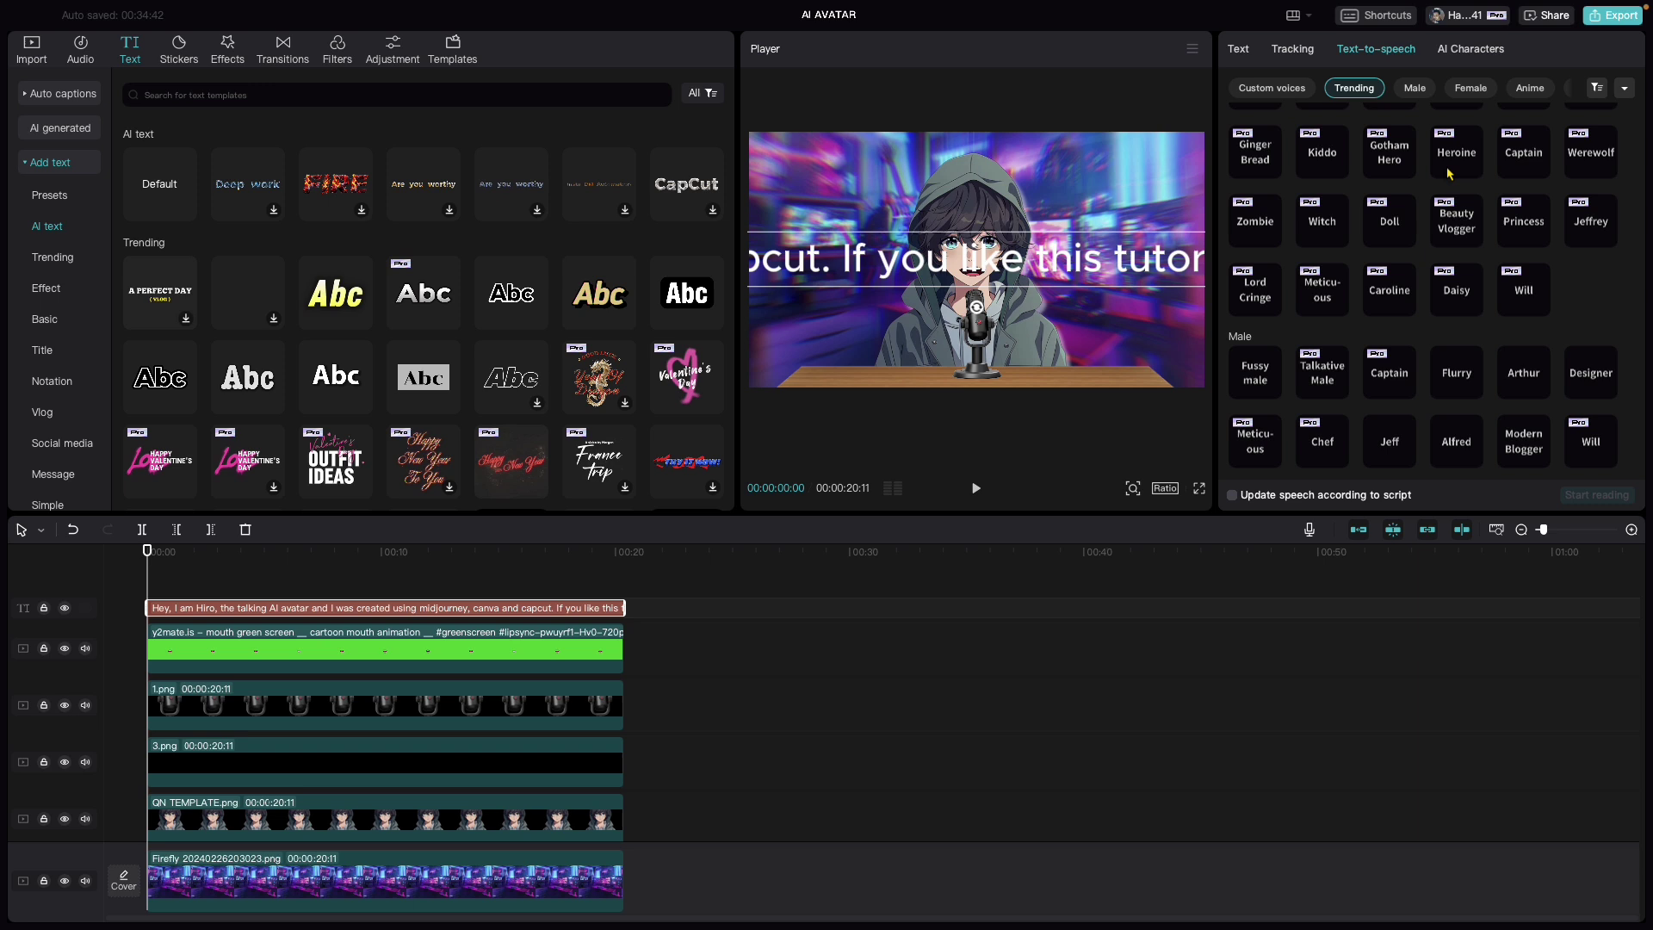
scroll(1449, 168, down, 6)
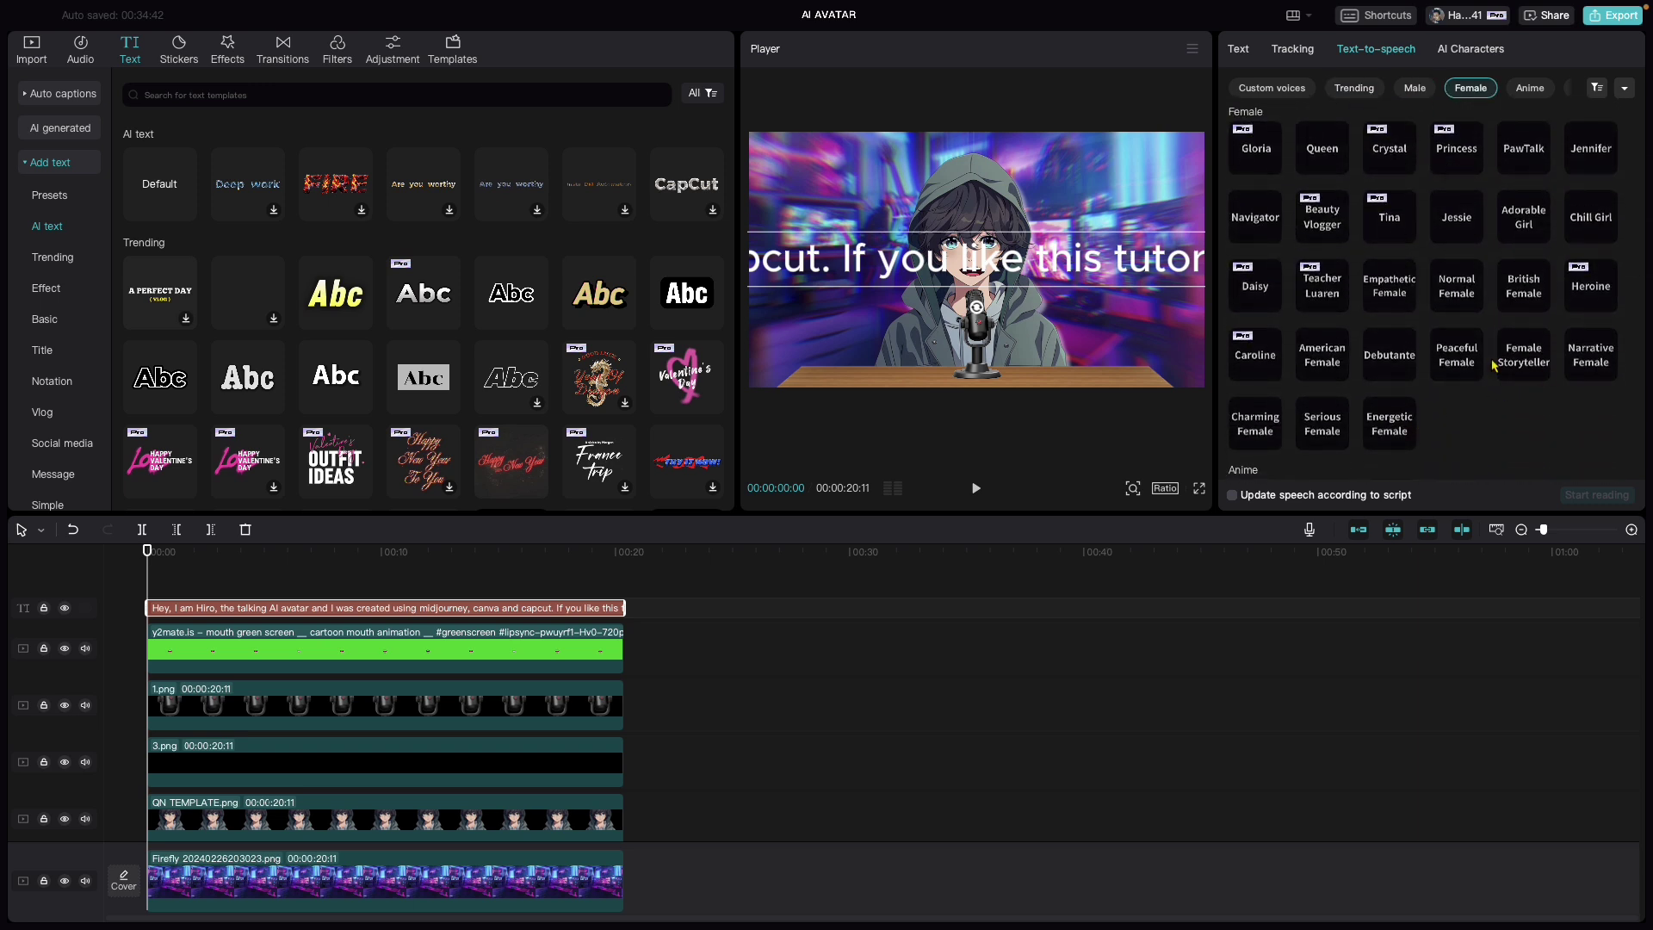
scroll(1494, 365, up, 1)
scroll(1451, 193, up, 3)
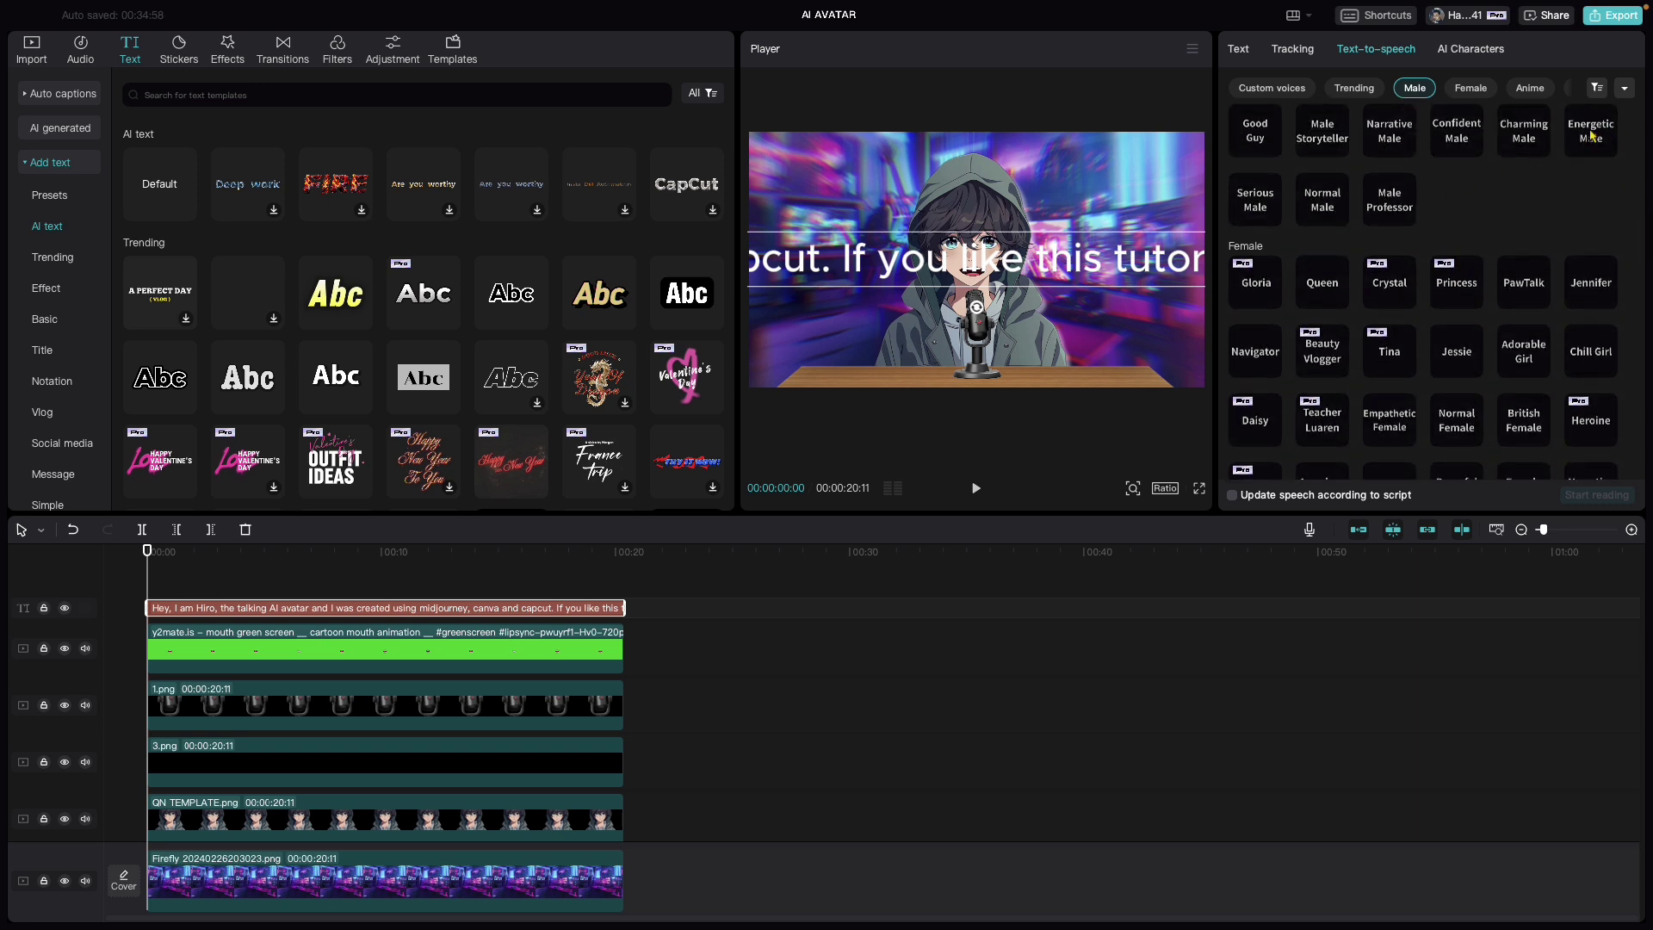
click(1589, 137)
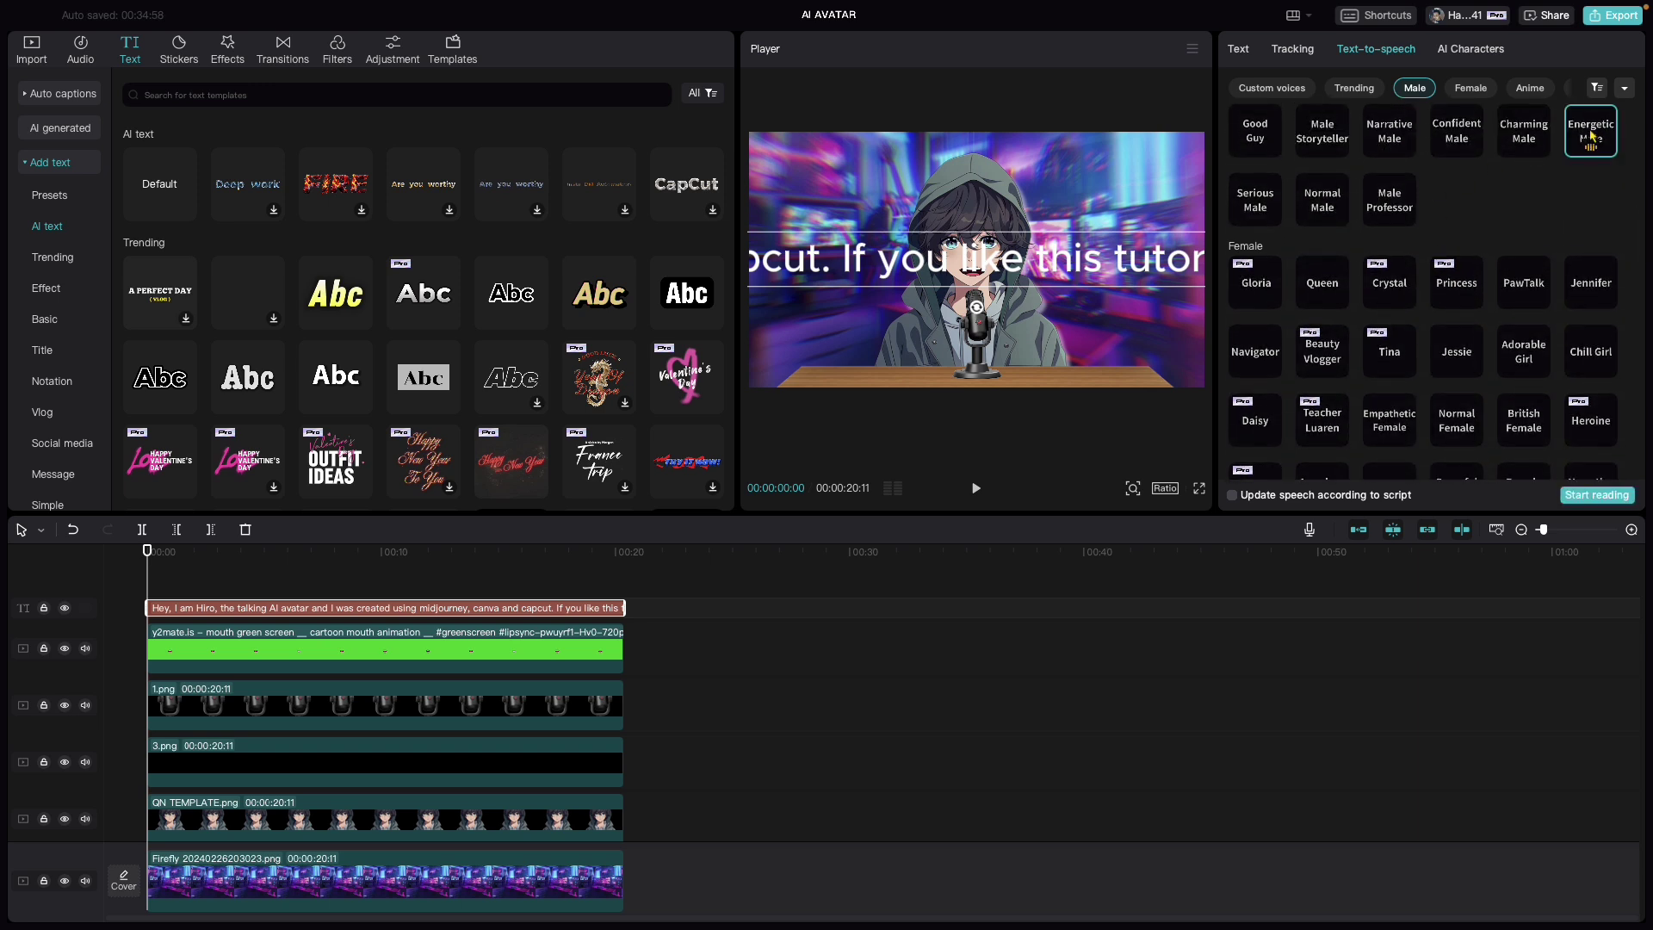
click(1600, 498)
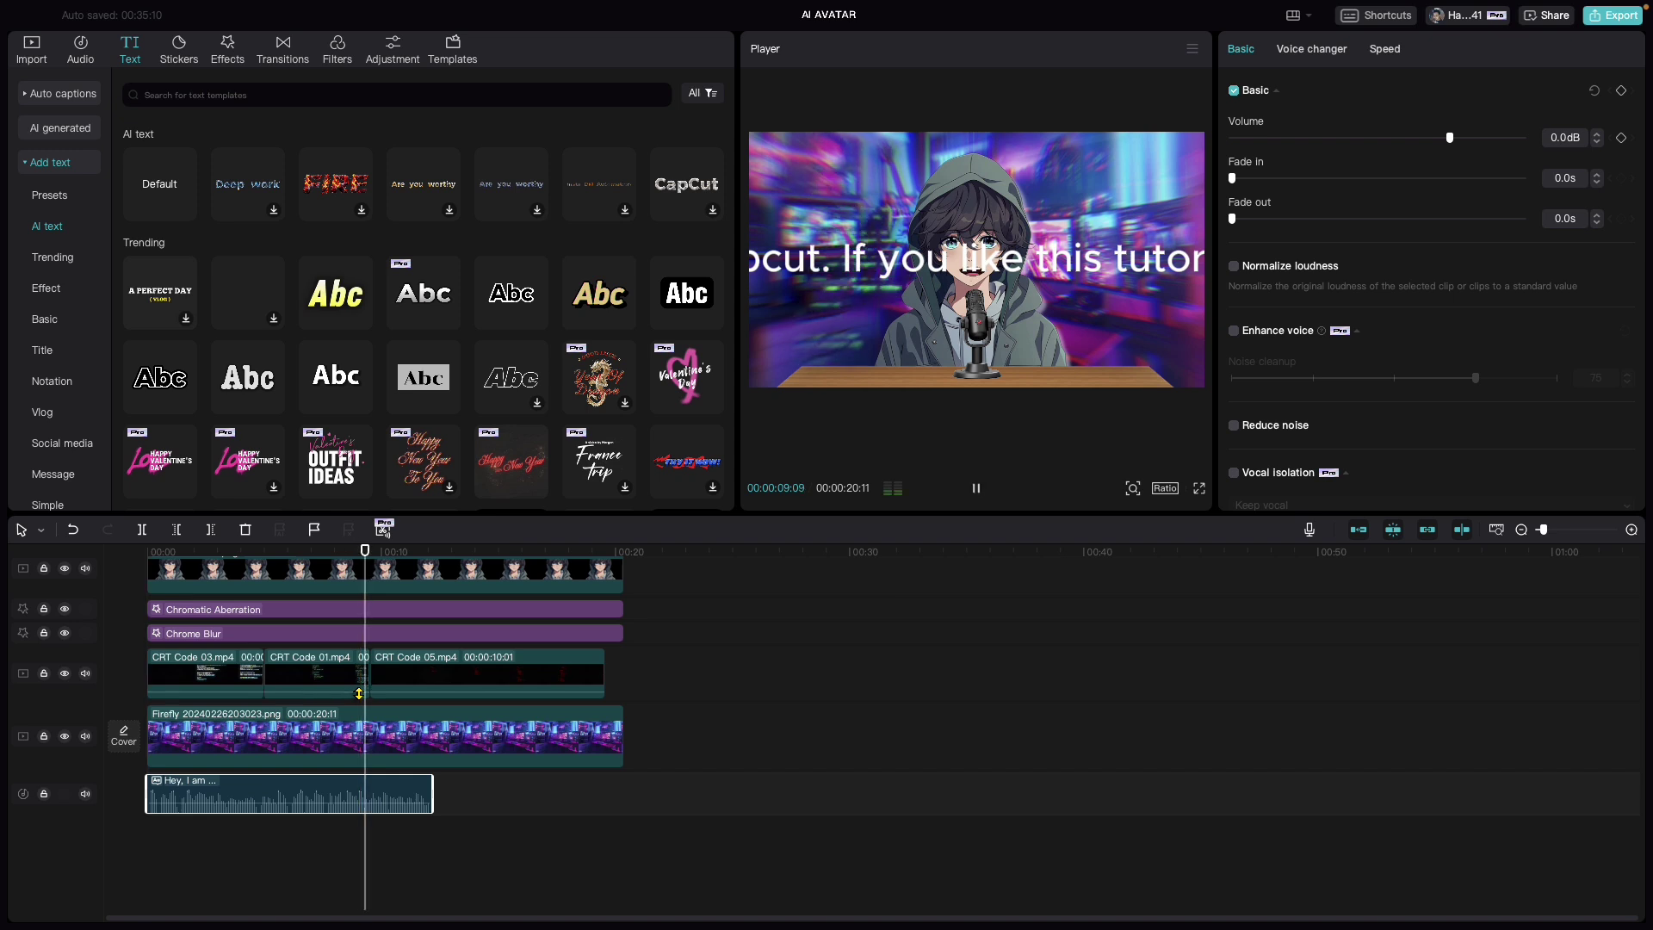
Step: Play the voiceover from the start, then set the playhead at its end, 00:00:12:05
click(378, 551)
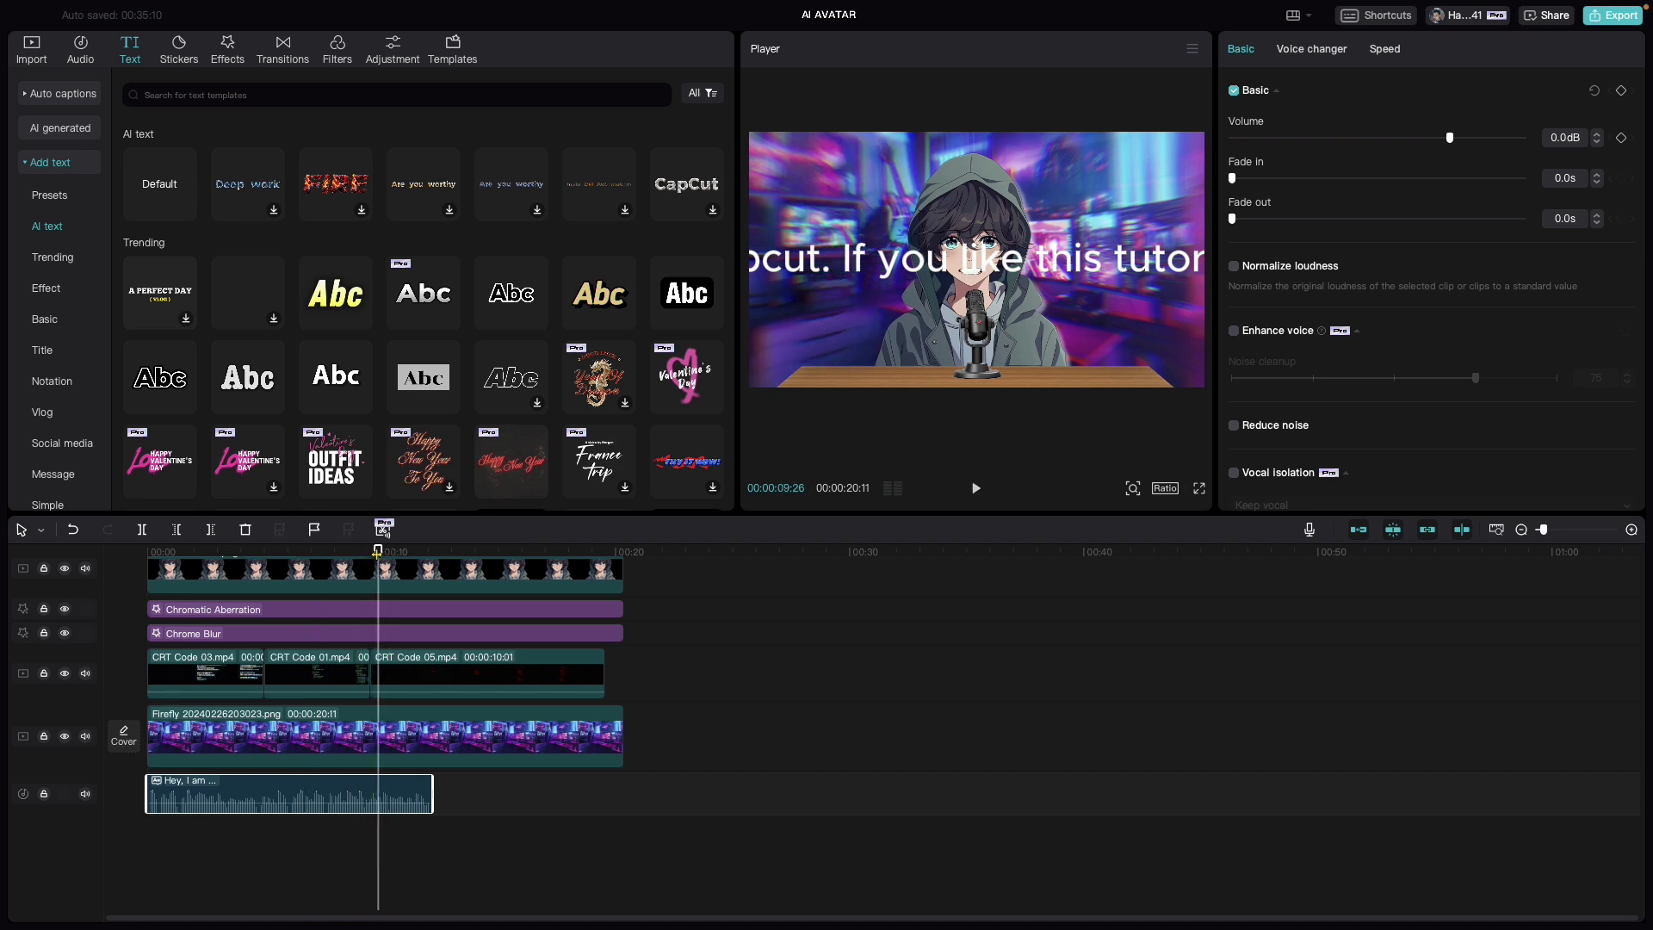
key(Home)
key(space)
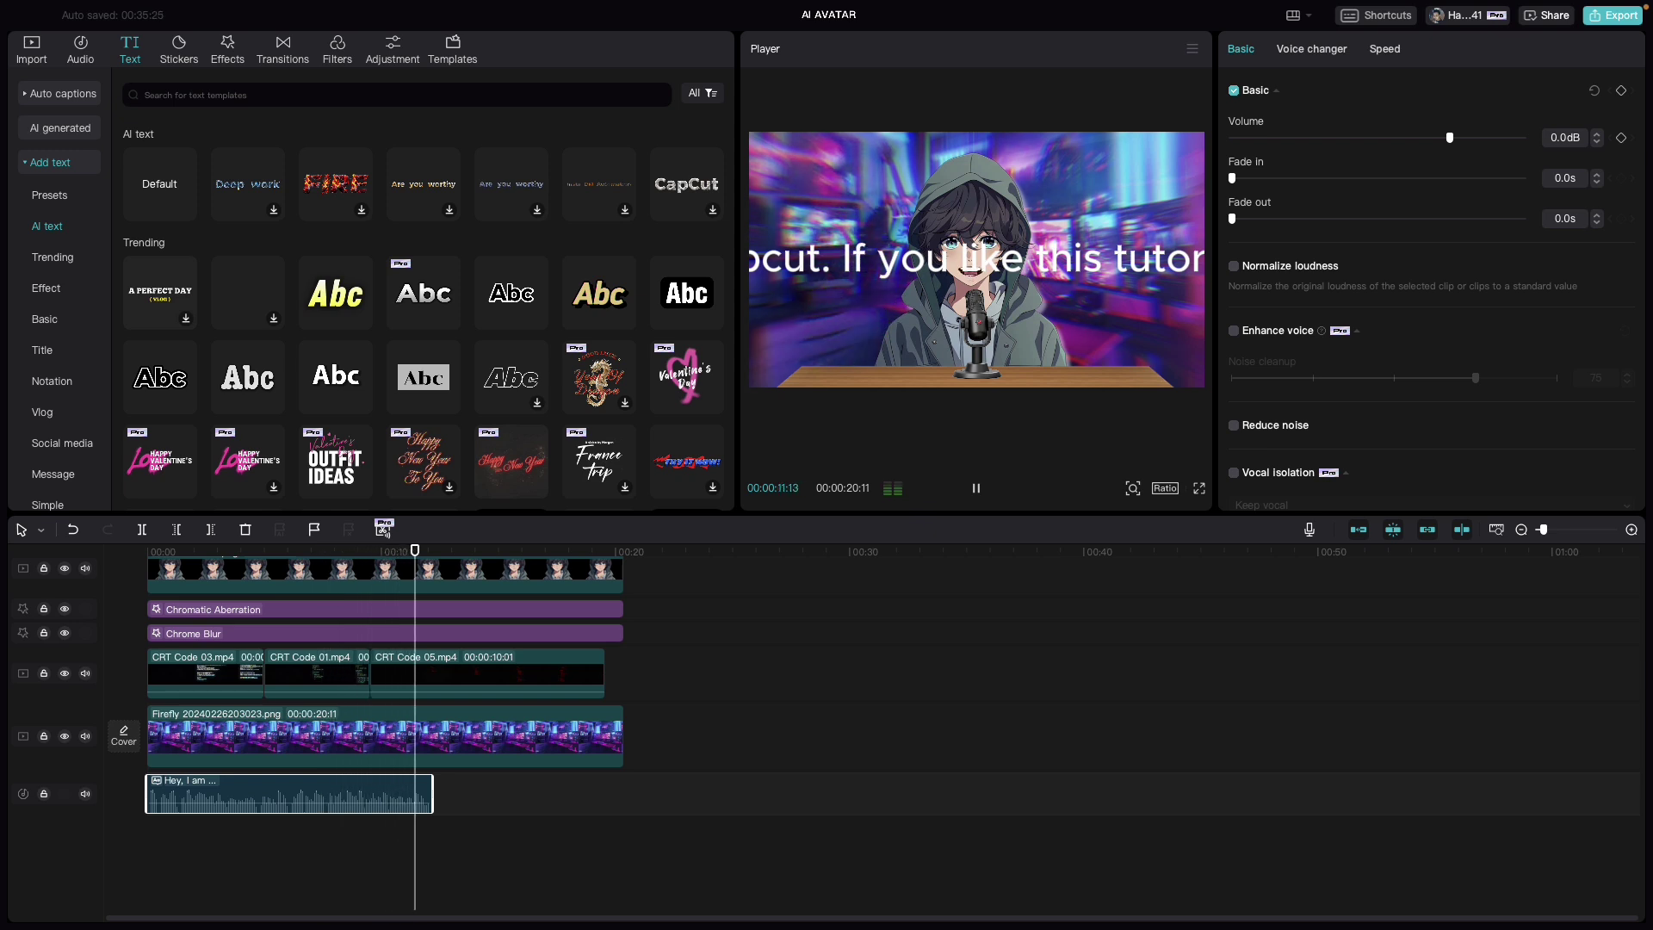
key(space)
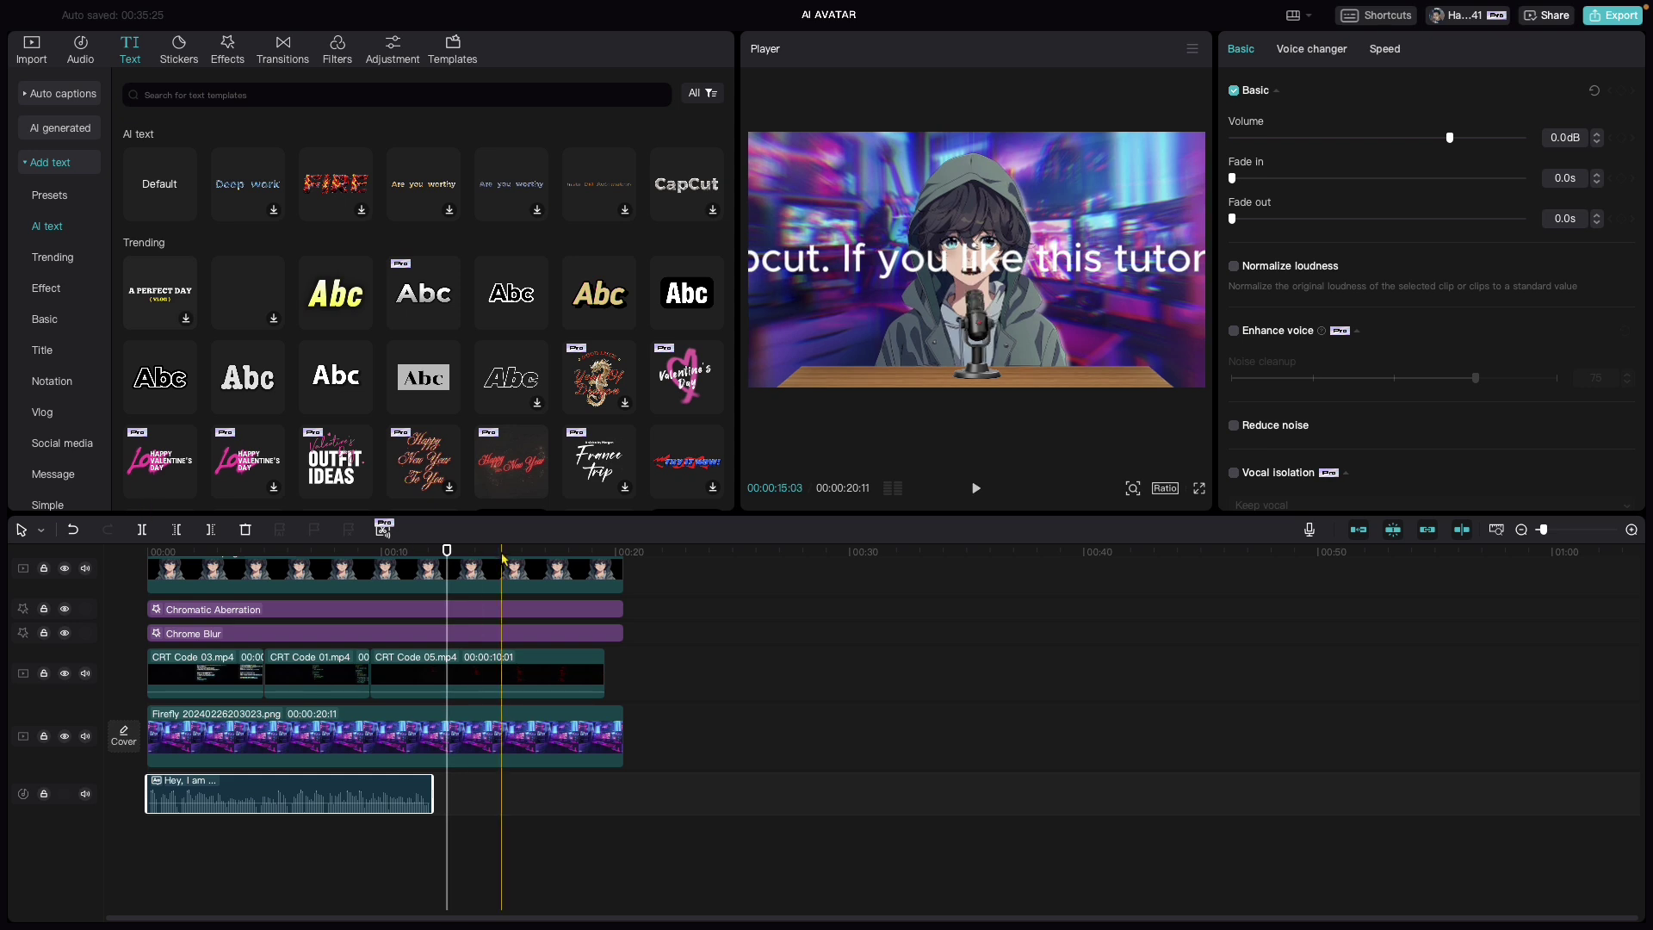
click(433, 556)
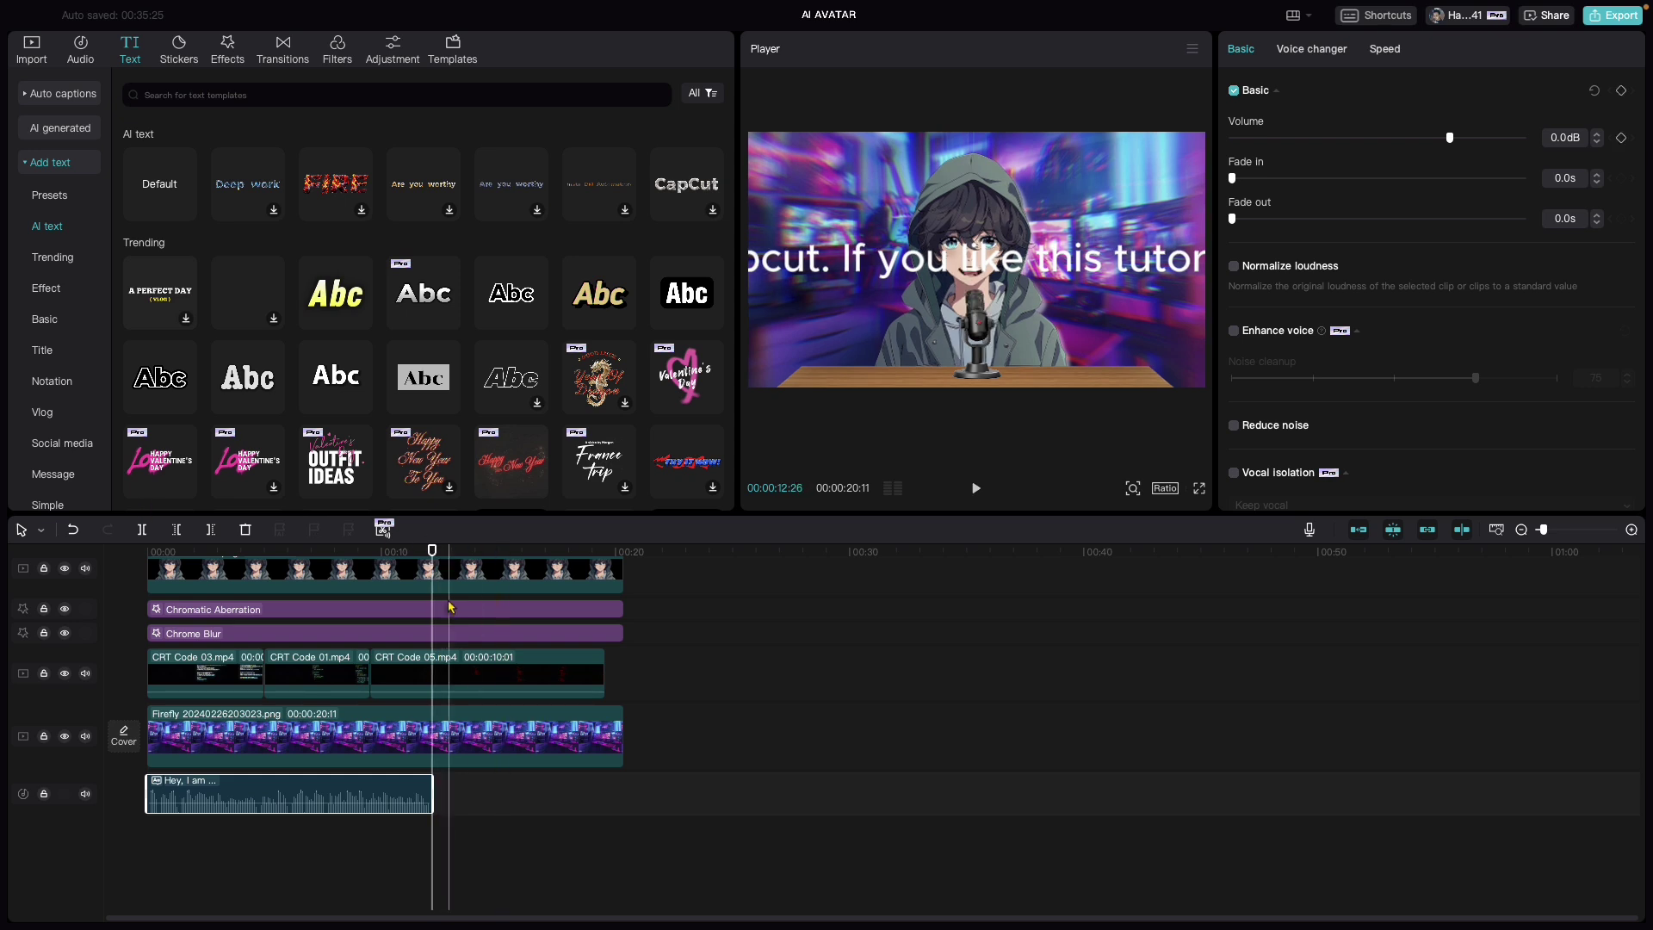
scroll(394, 613, up, 5)
Step: Delete the long script text clip from the top track, keeping the Energetic Male audio
click(394, 612)
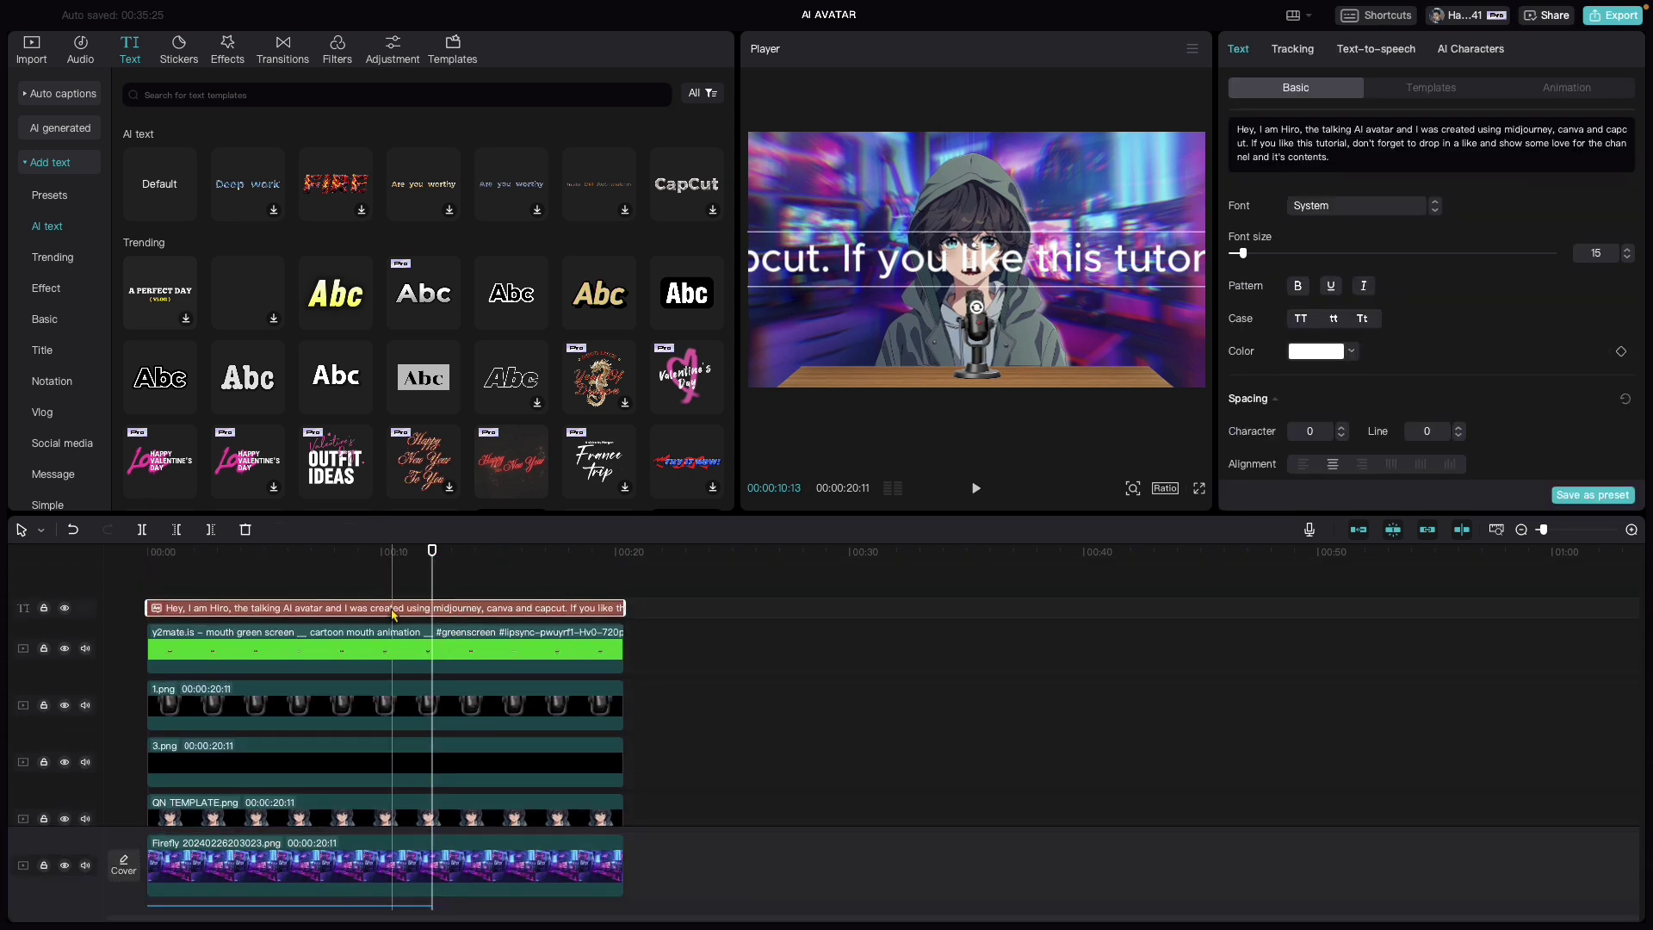
key(Delete)
scroll(392, 627, down, 3)
scroll(390, 628, down, 3)
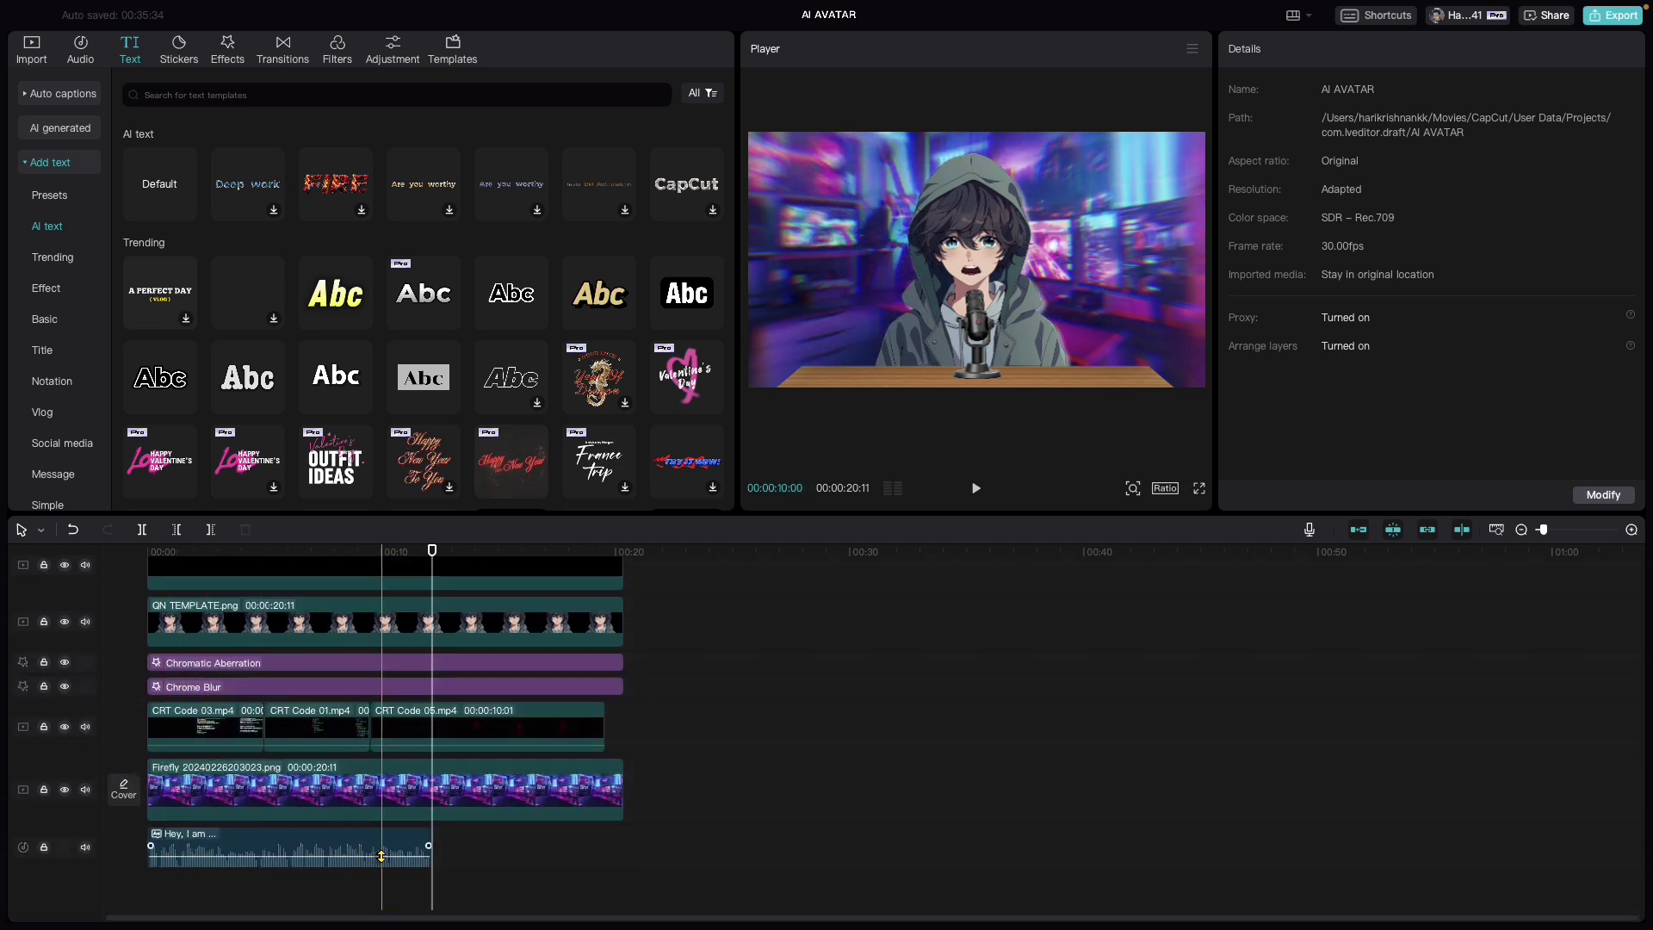
click(241, 887)
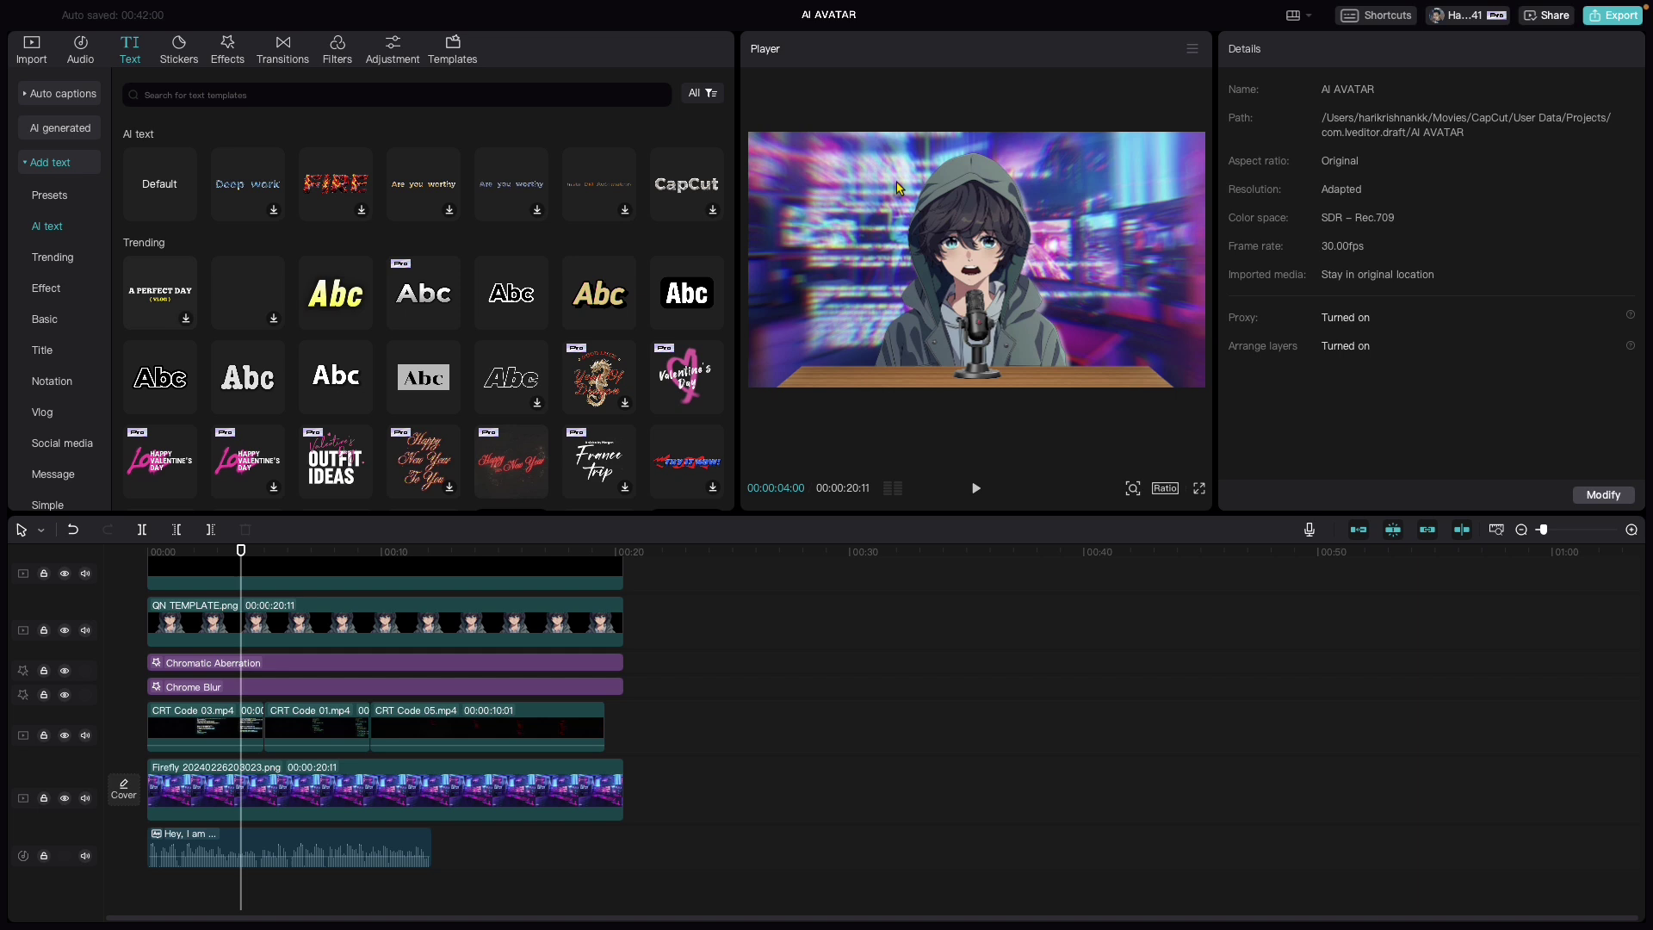
Step: Generate auto captions from the voiceover with English as the source language
click(53, 96)
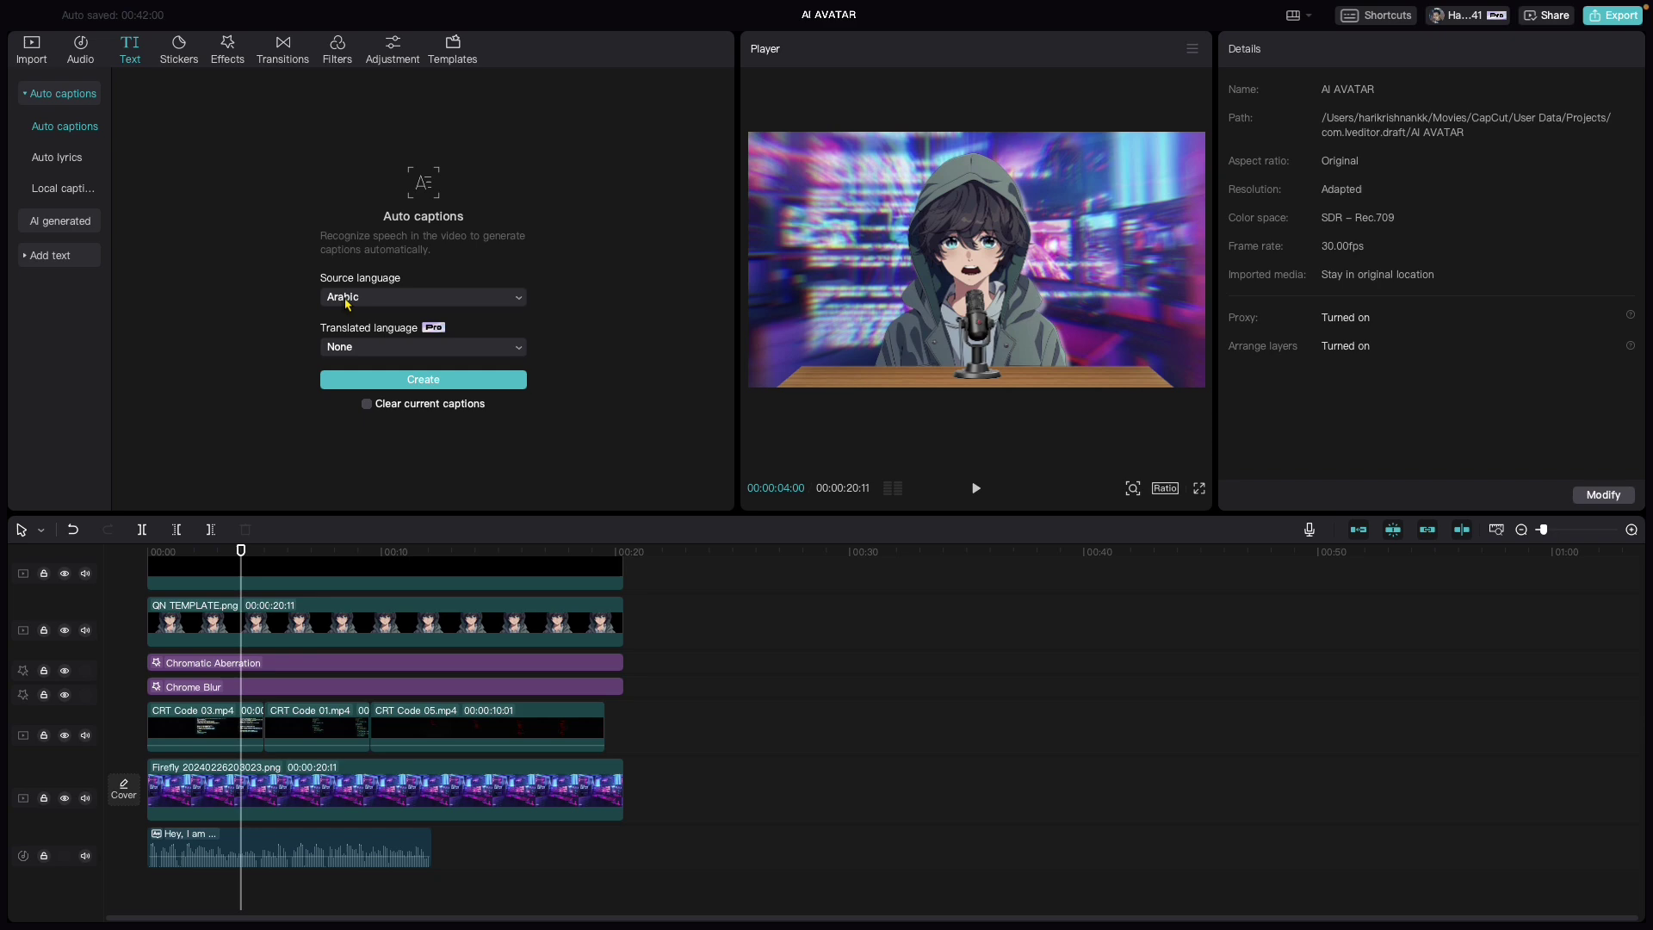
click(347, 301)
click(381, 464)
click(413, 381)
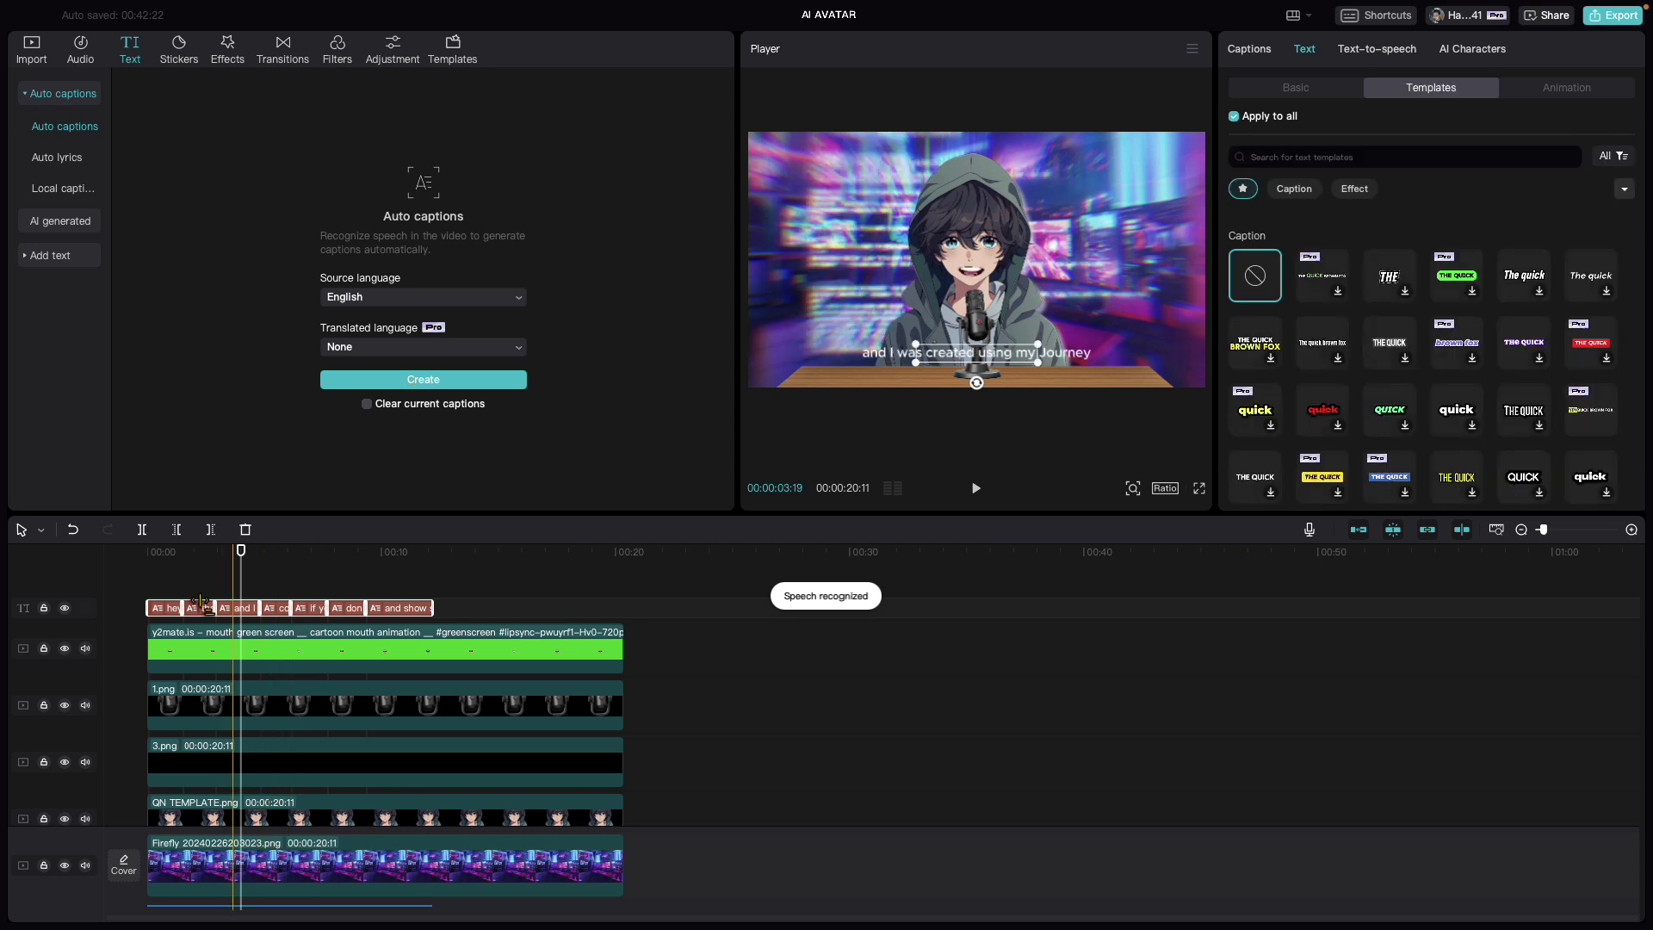
click(433, 600)
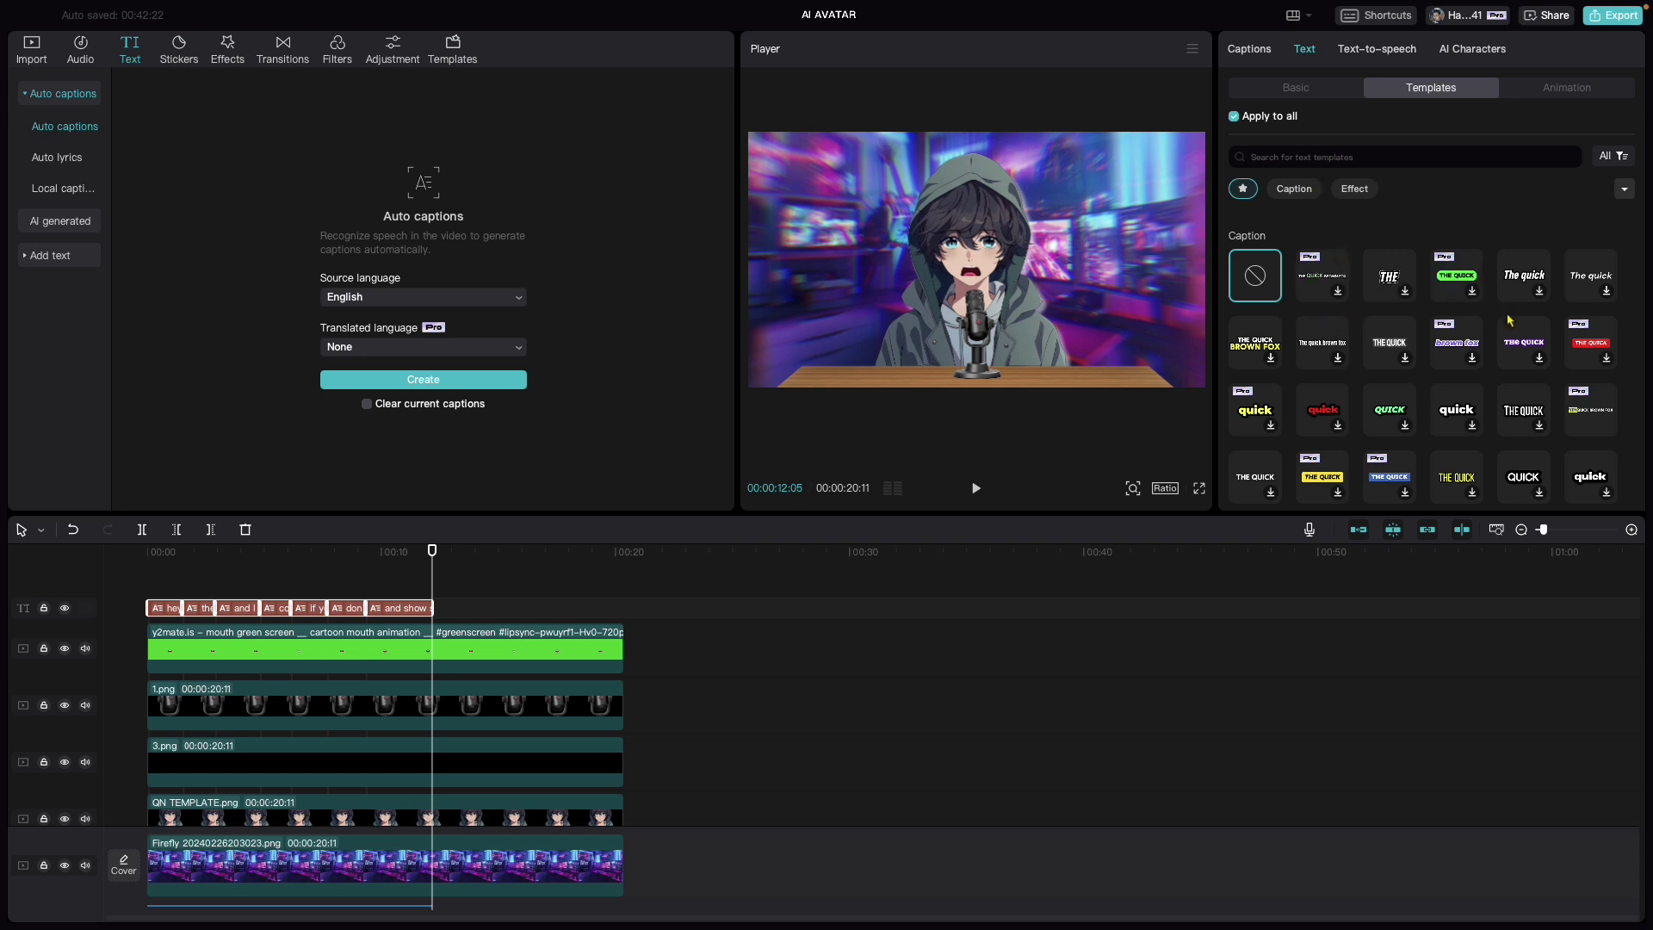
Step: Style all captions with the bold yellow template and return the playhead to the start
scroll(1429, 349, down, 1)
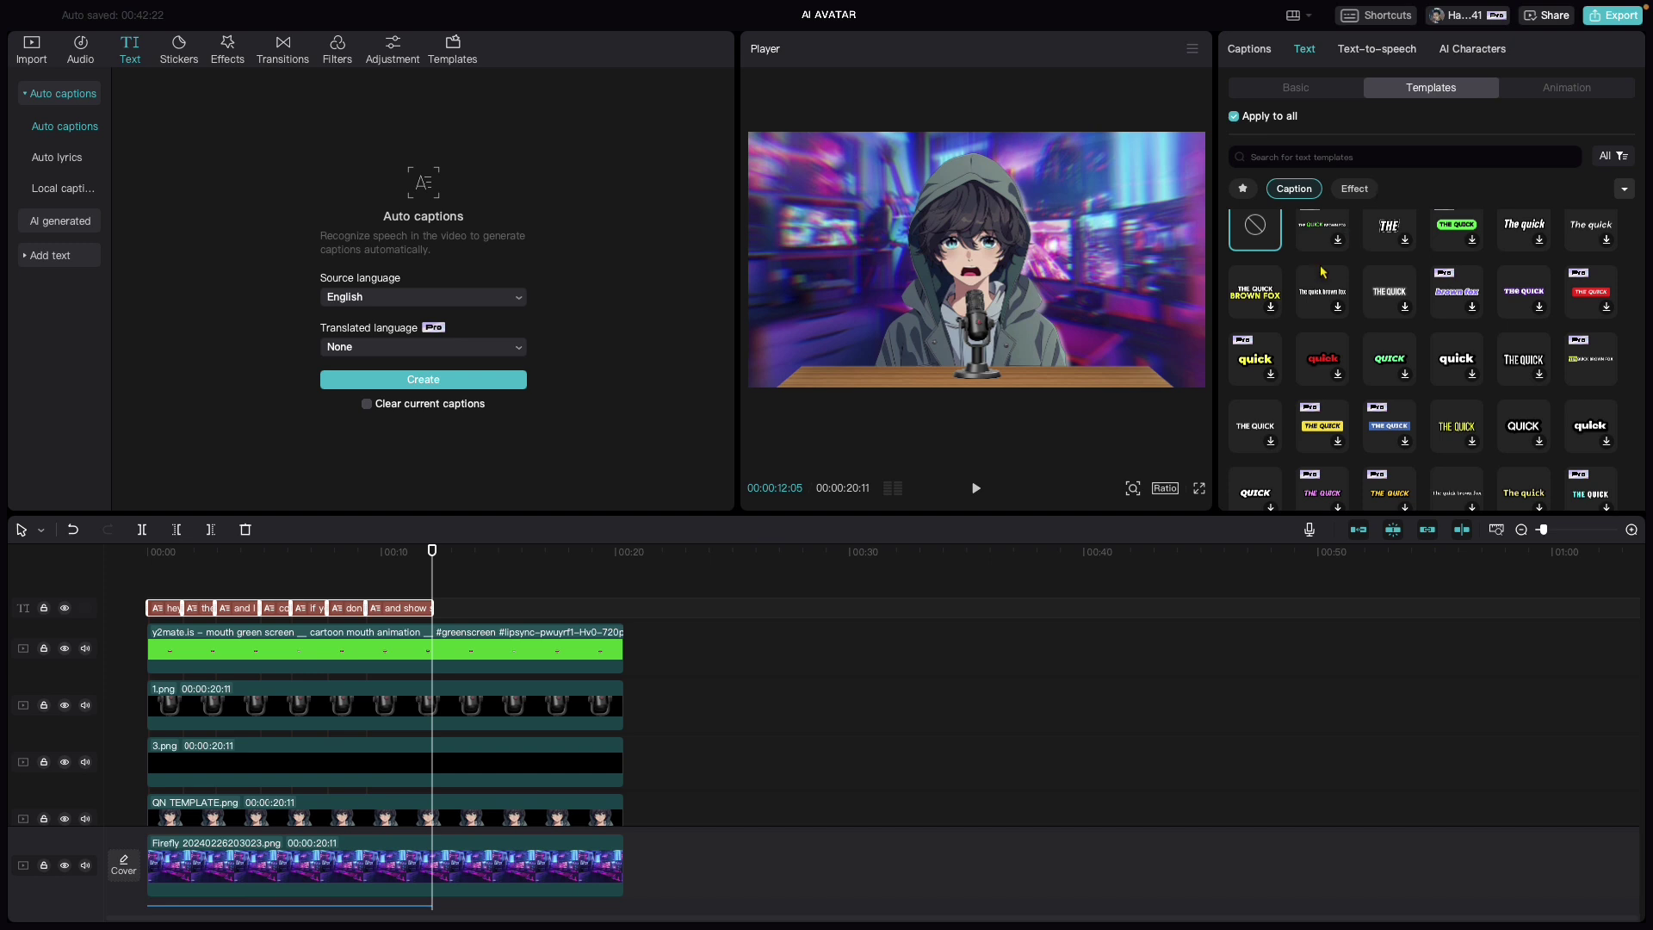
scroll(1322, 272, down, 4)
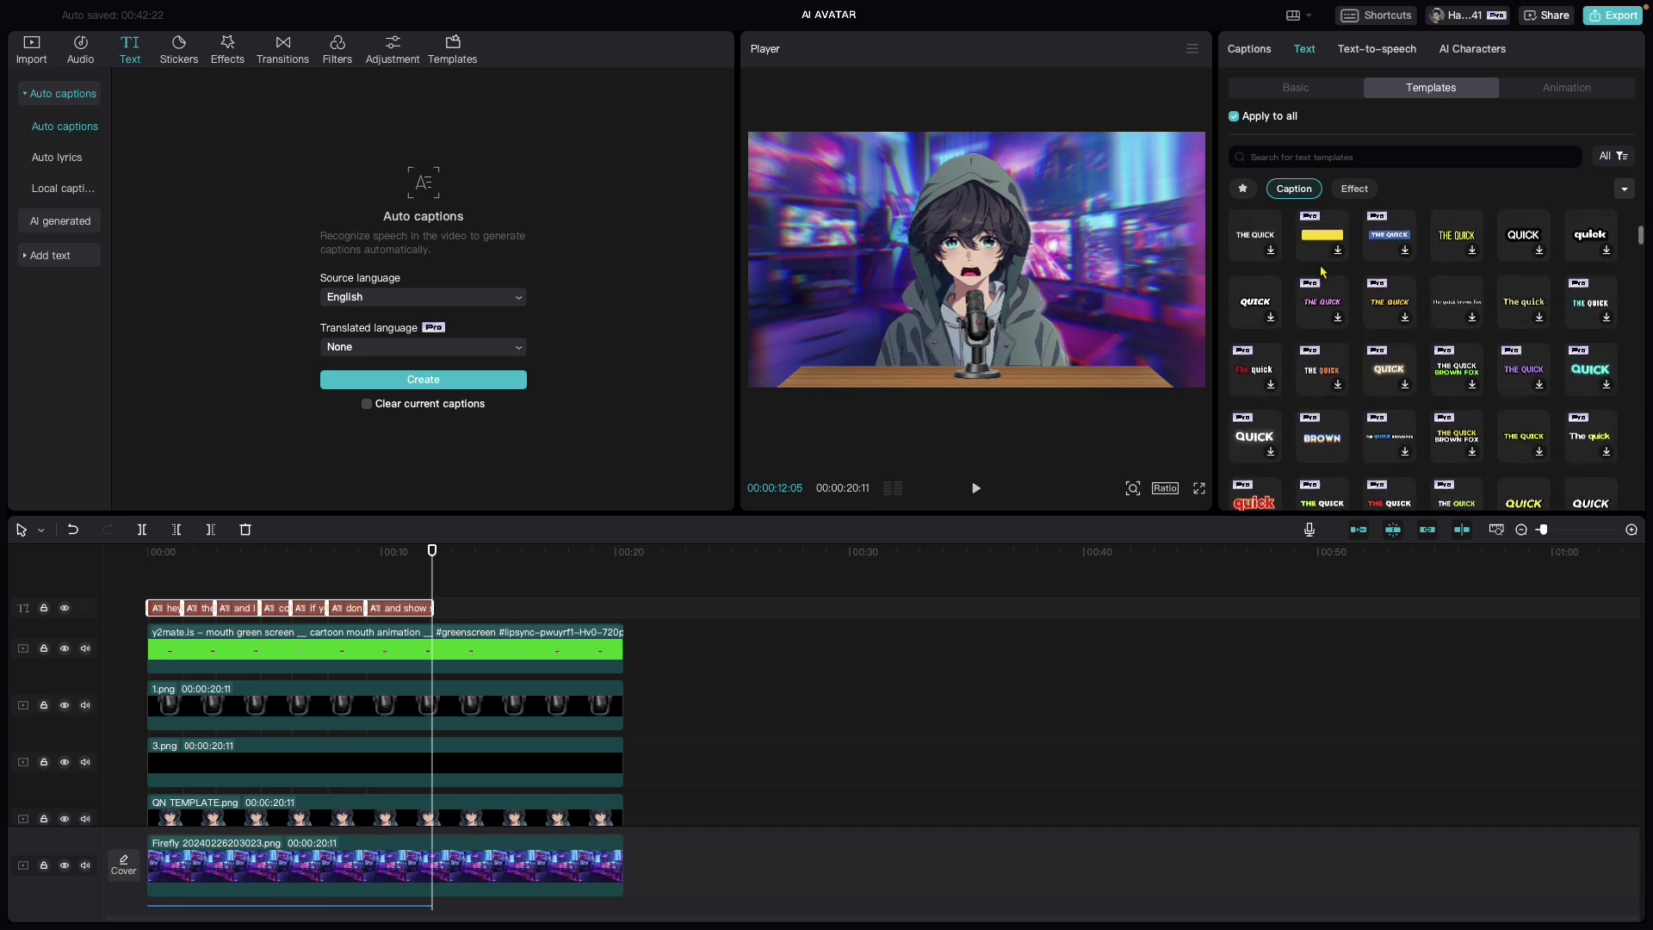
scroll(1322, 272, down, 5)
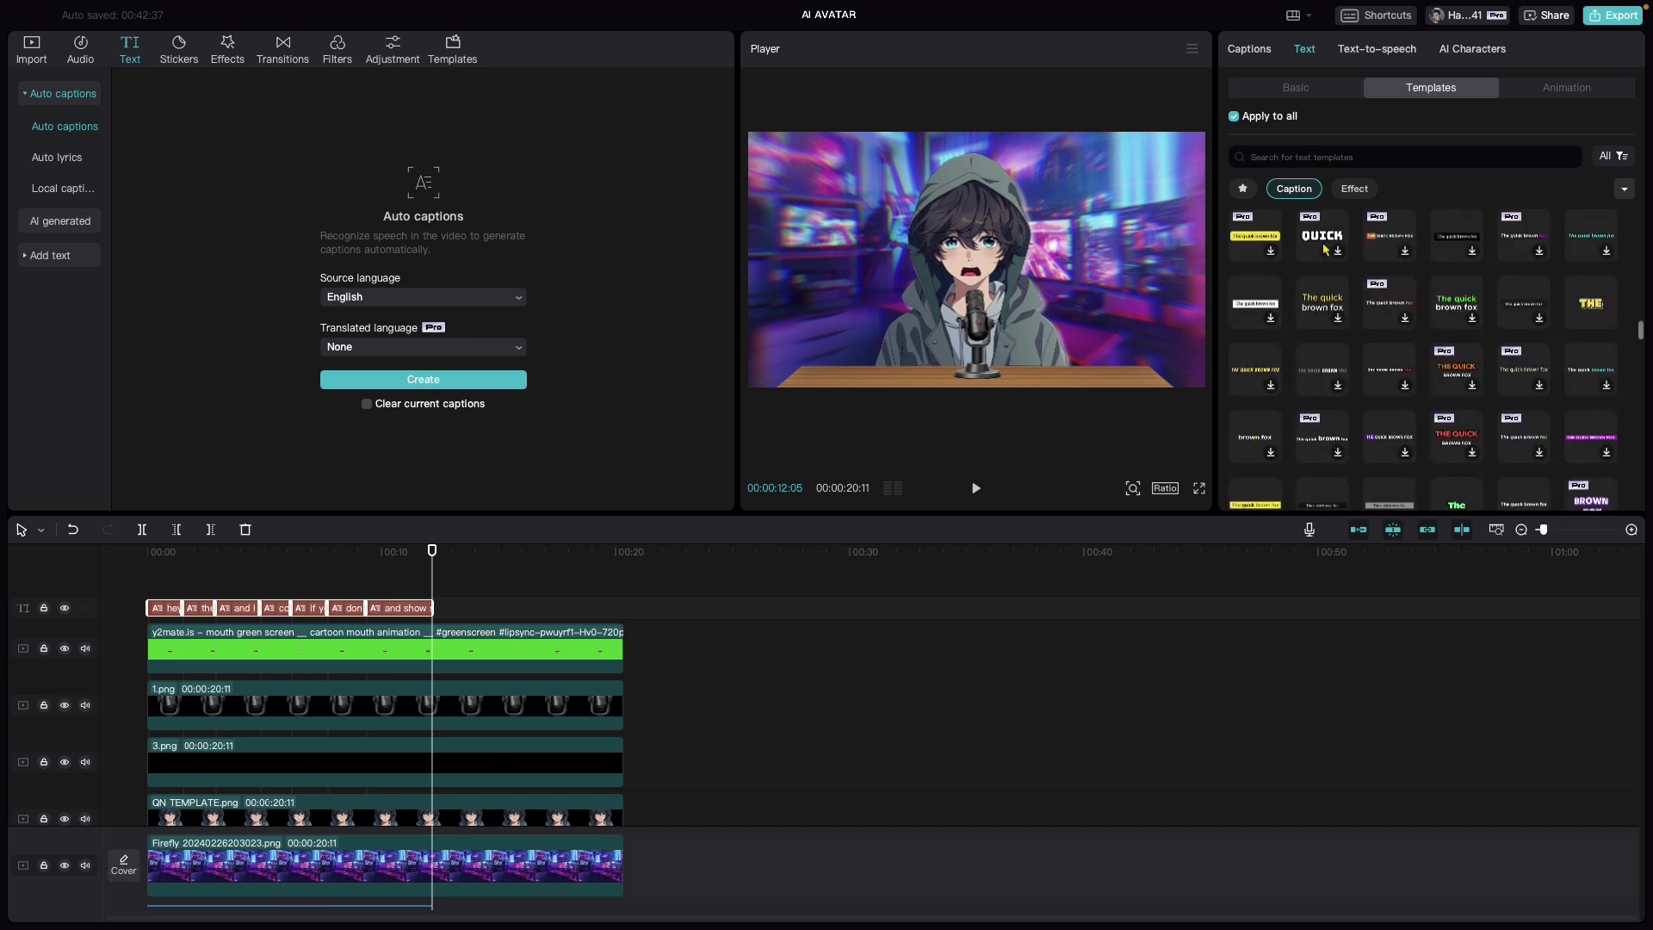
click(1587, 308)
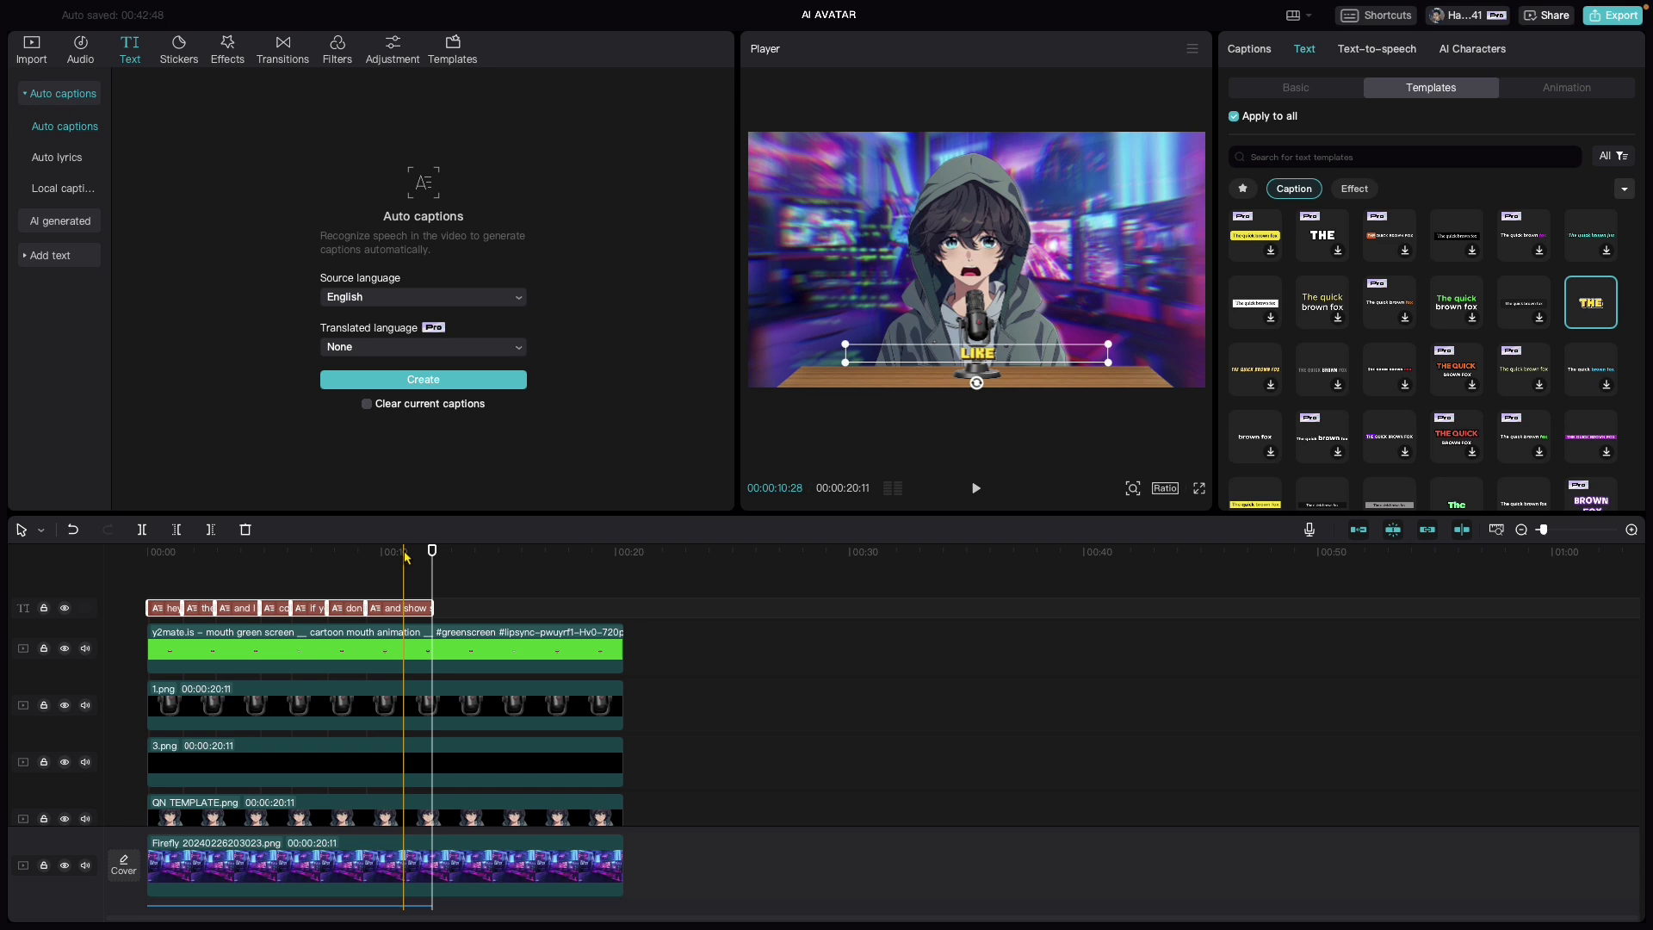
click(123, 571)
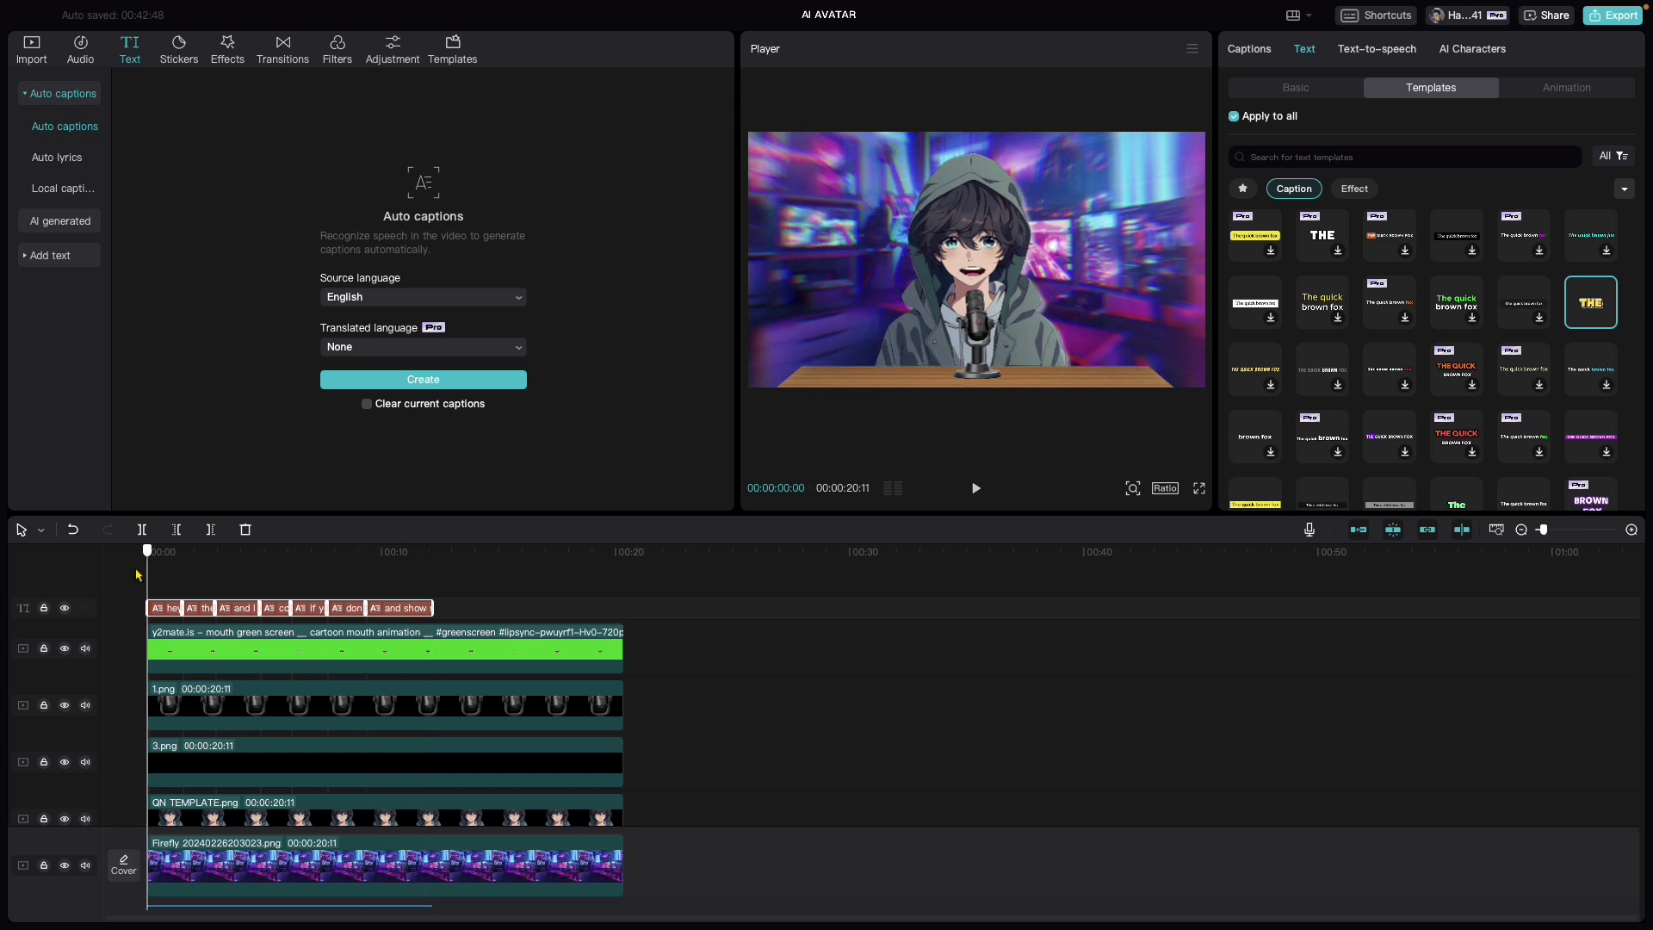
key(space)
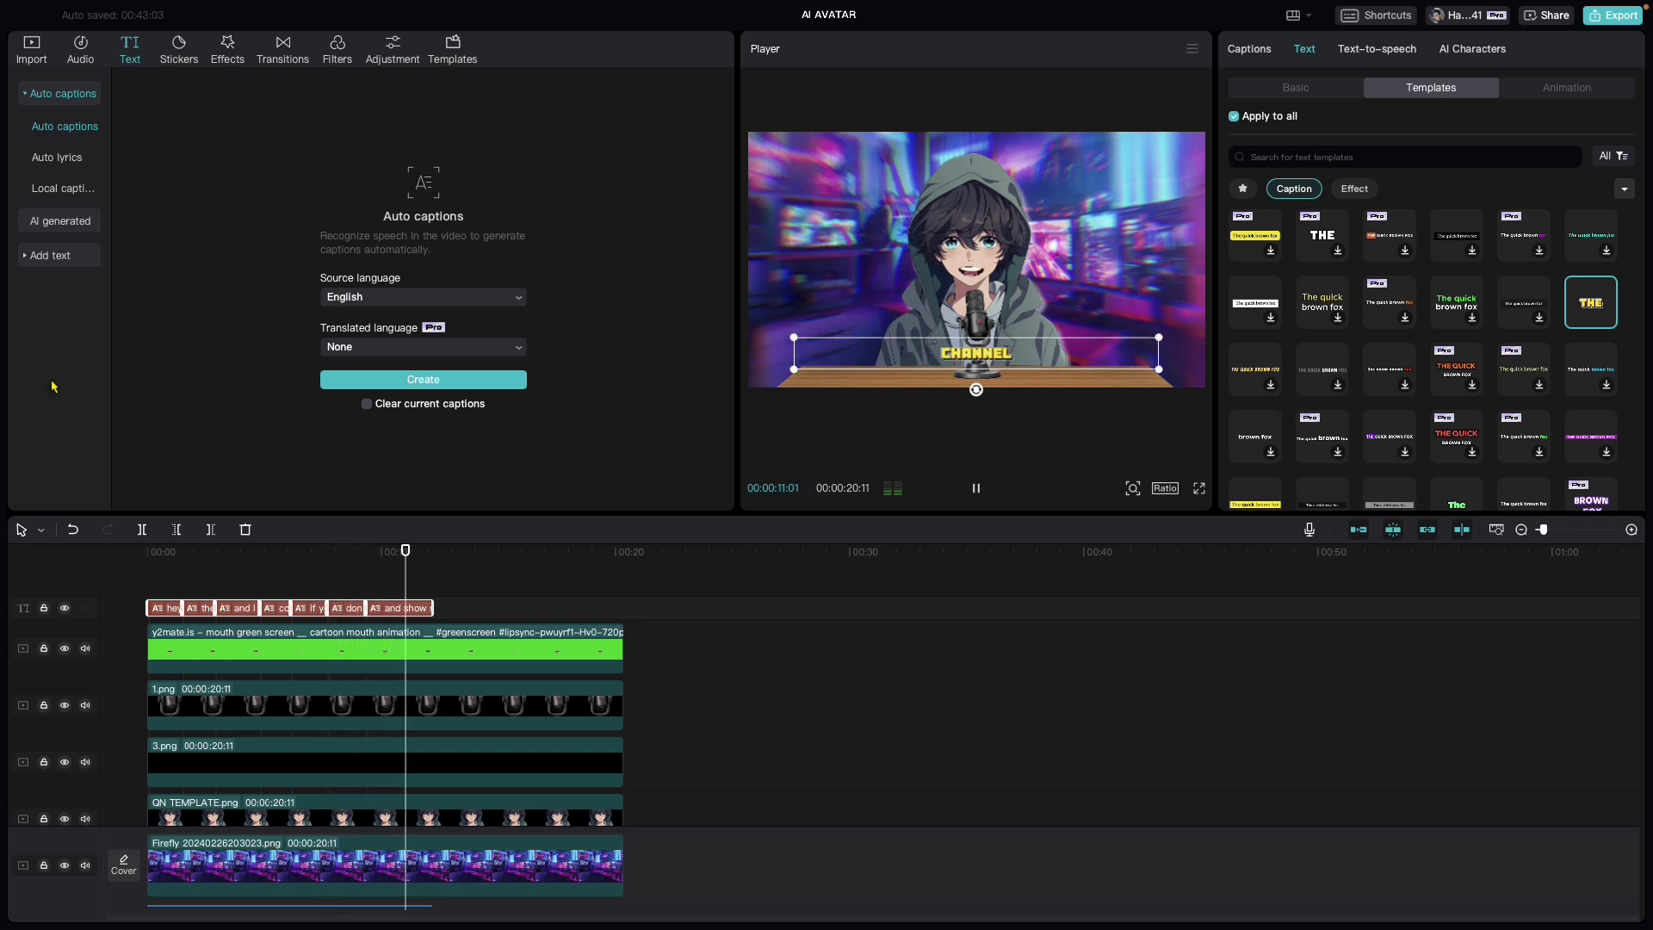
key(space)
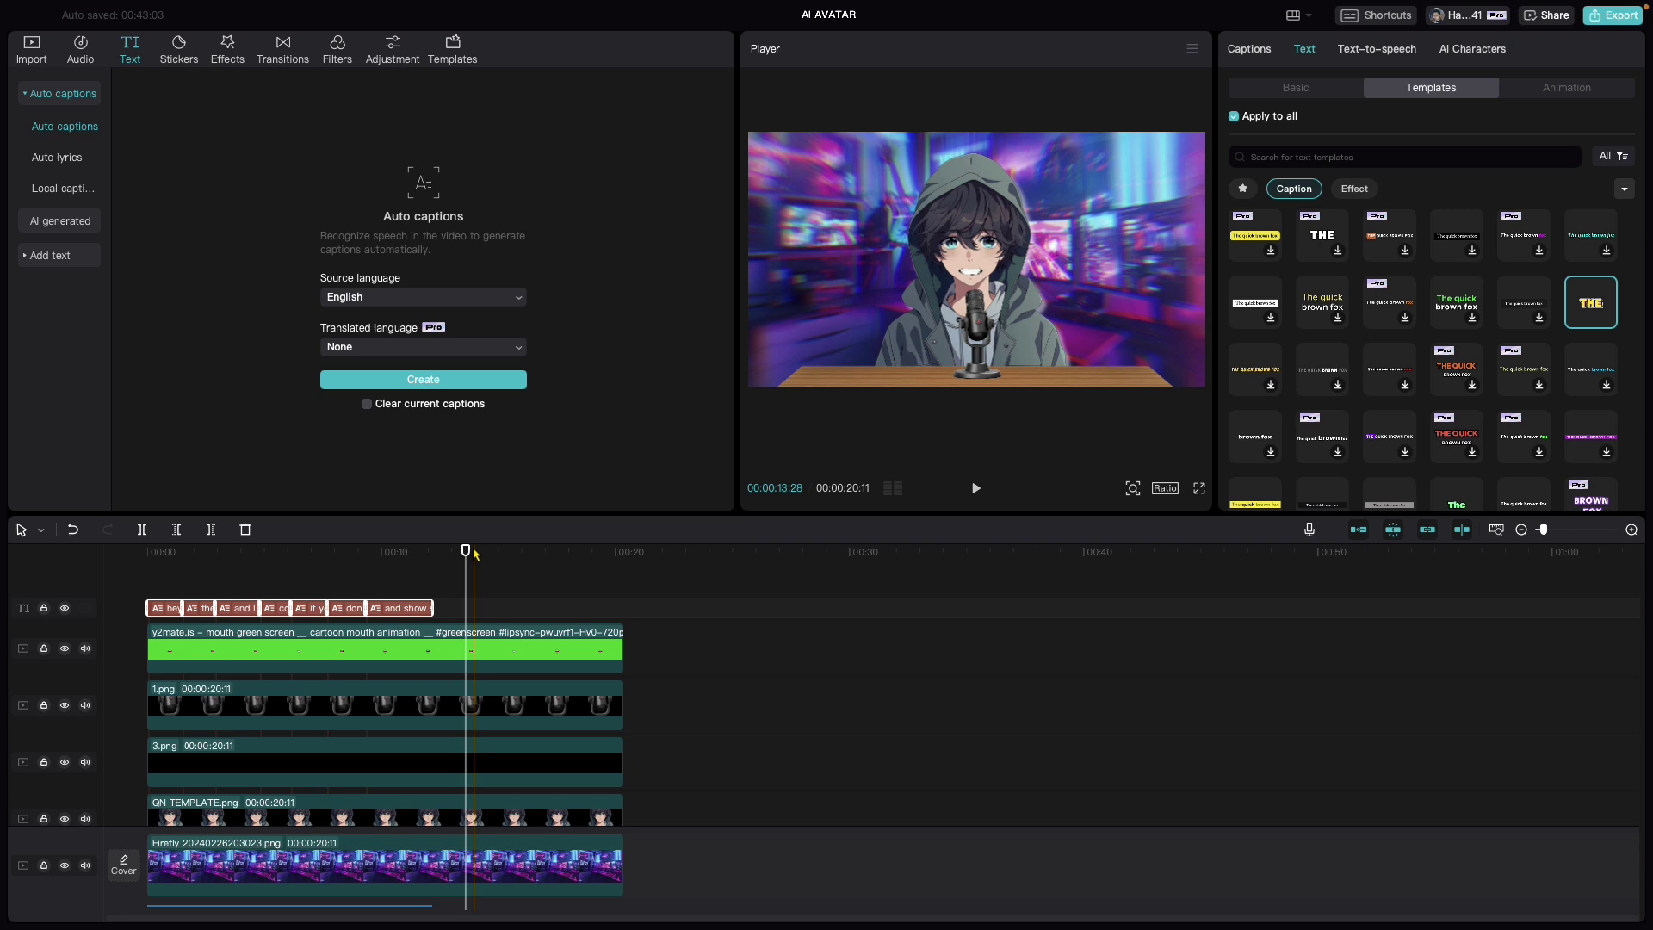
Step: Trim the green-screen mouth clip, 1.png and 3.png to end at 12:05
click(557, 661)
drag(621, 648, 428, 641)
click(519, 701)
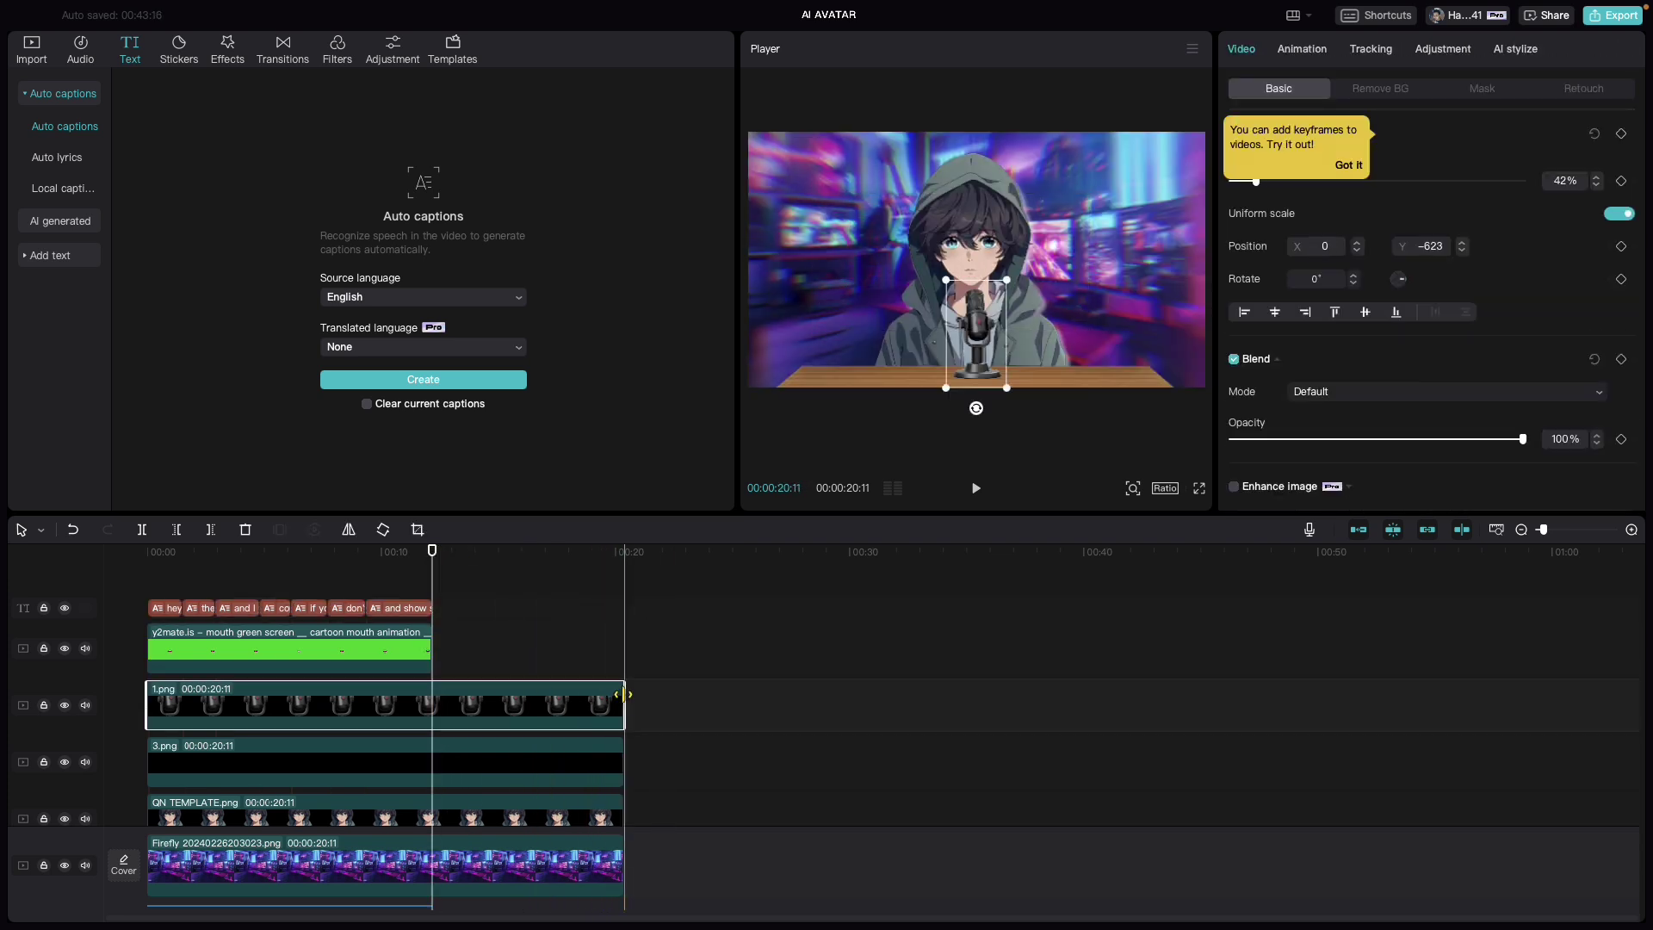
drag(623, 694, 467, 694)
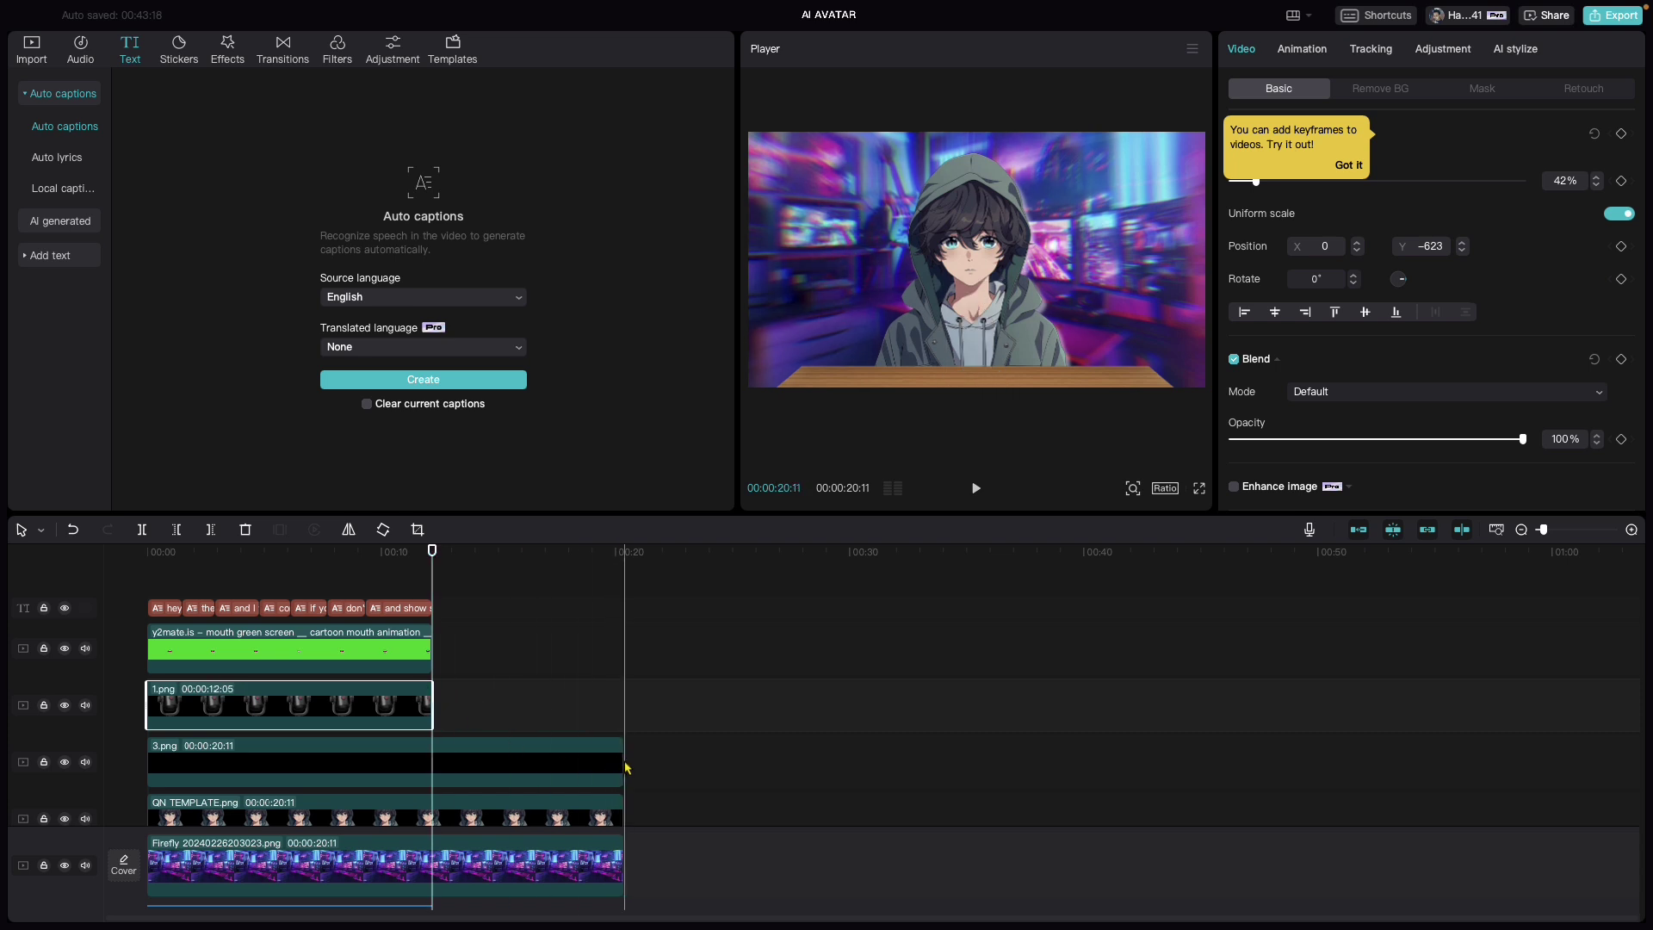
drag(626, 767, 433, 767)
Step: Trim the QN TEMPLATE, effect, CRT and Firefly background clips to end at 12:05
scroll(603, 757, down, 1)
click(626, 759)
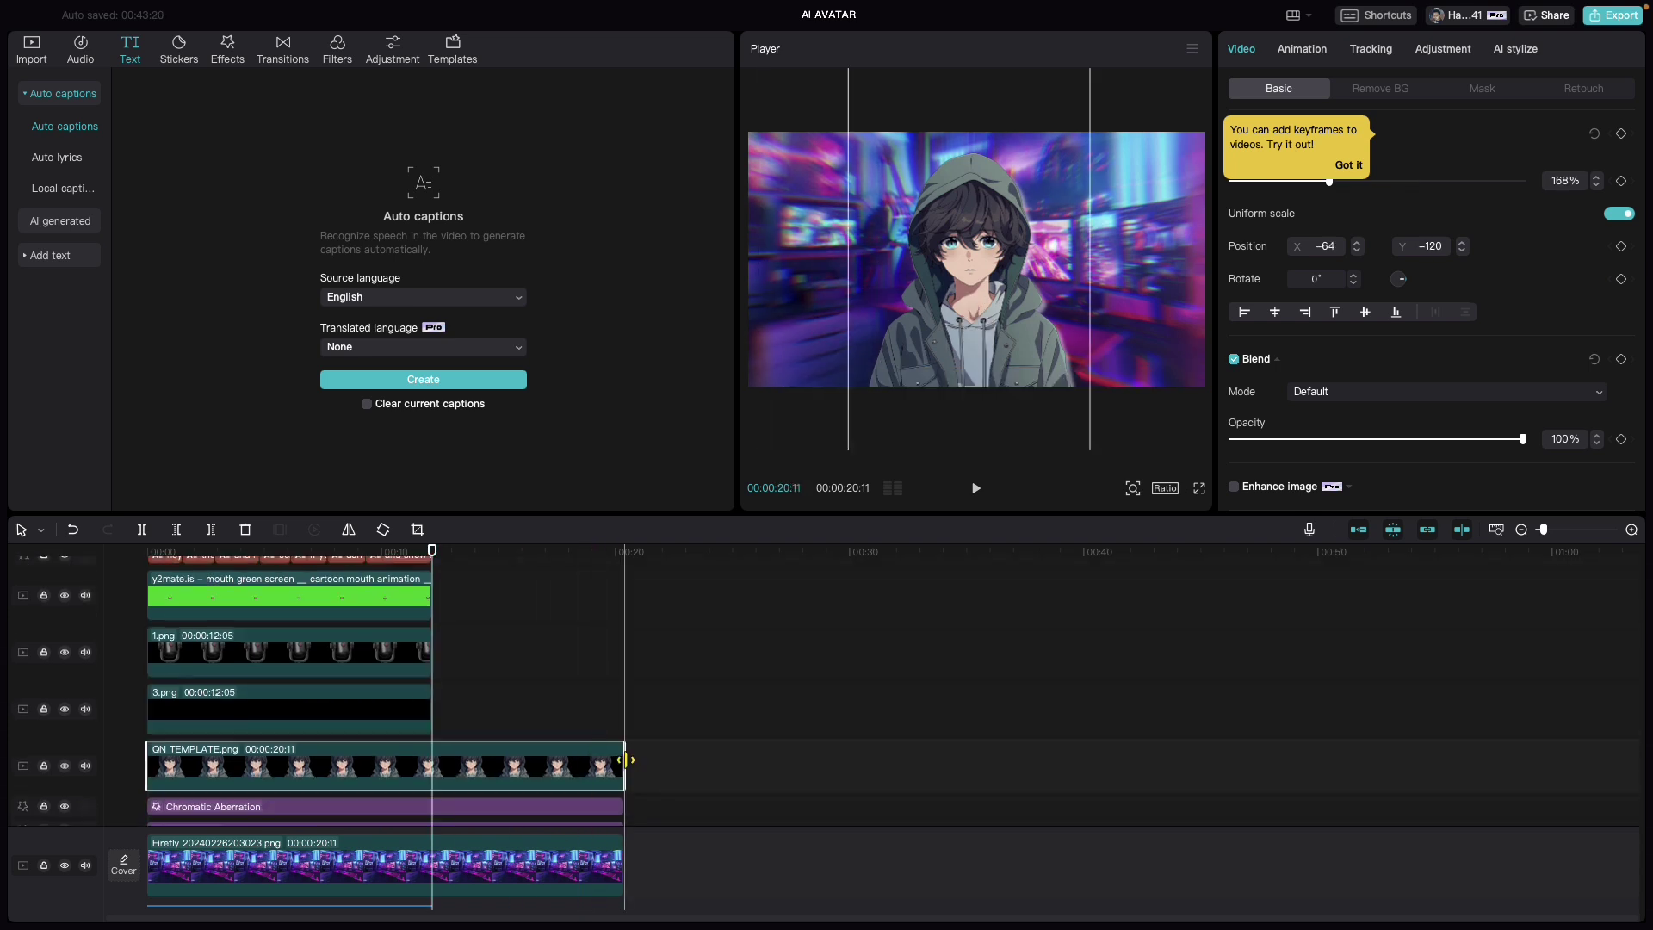
drag(626, 759, 433, 759)
scroll(517, 731, down, 2)
drag(622, 703, 433, 725)
drag(621, 757, 441, 756)
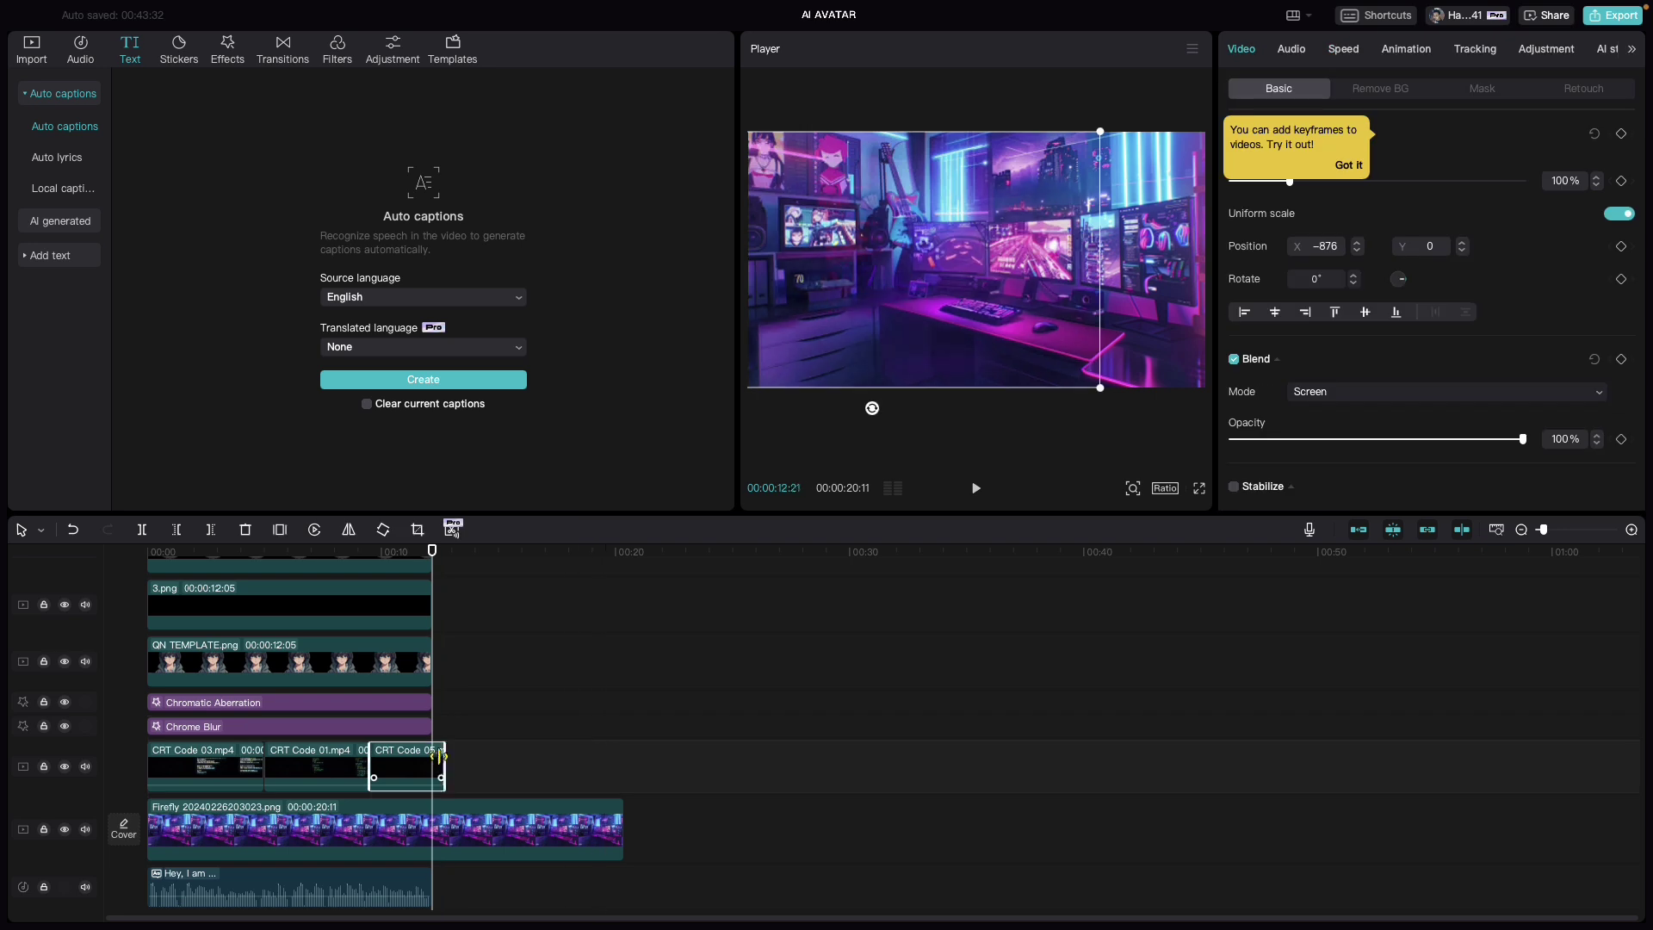
drag(622, 829, 433, 829)
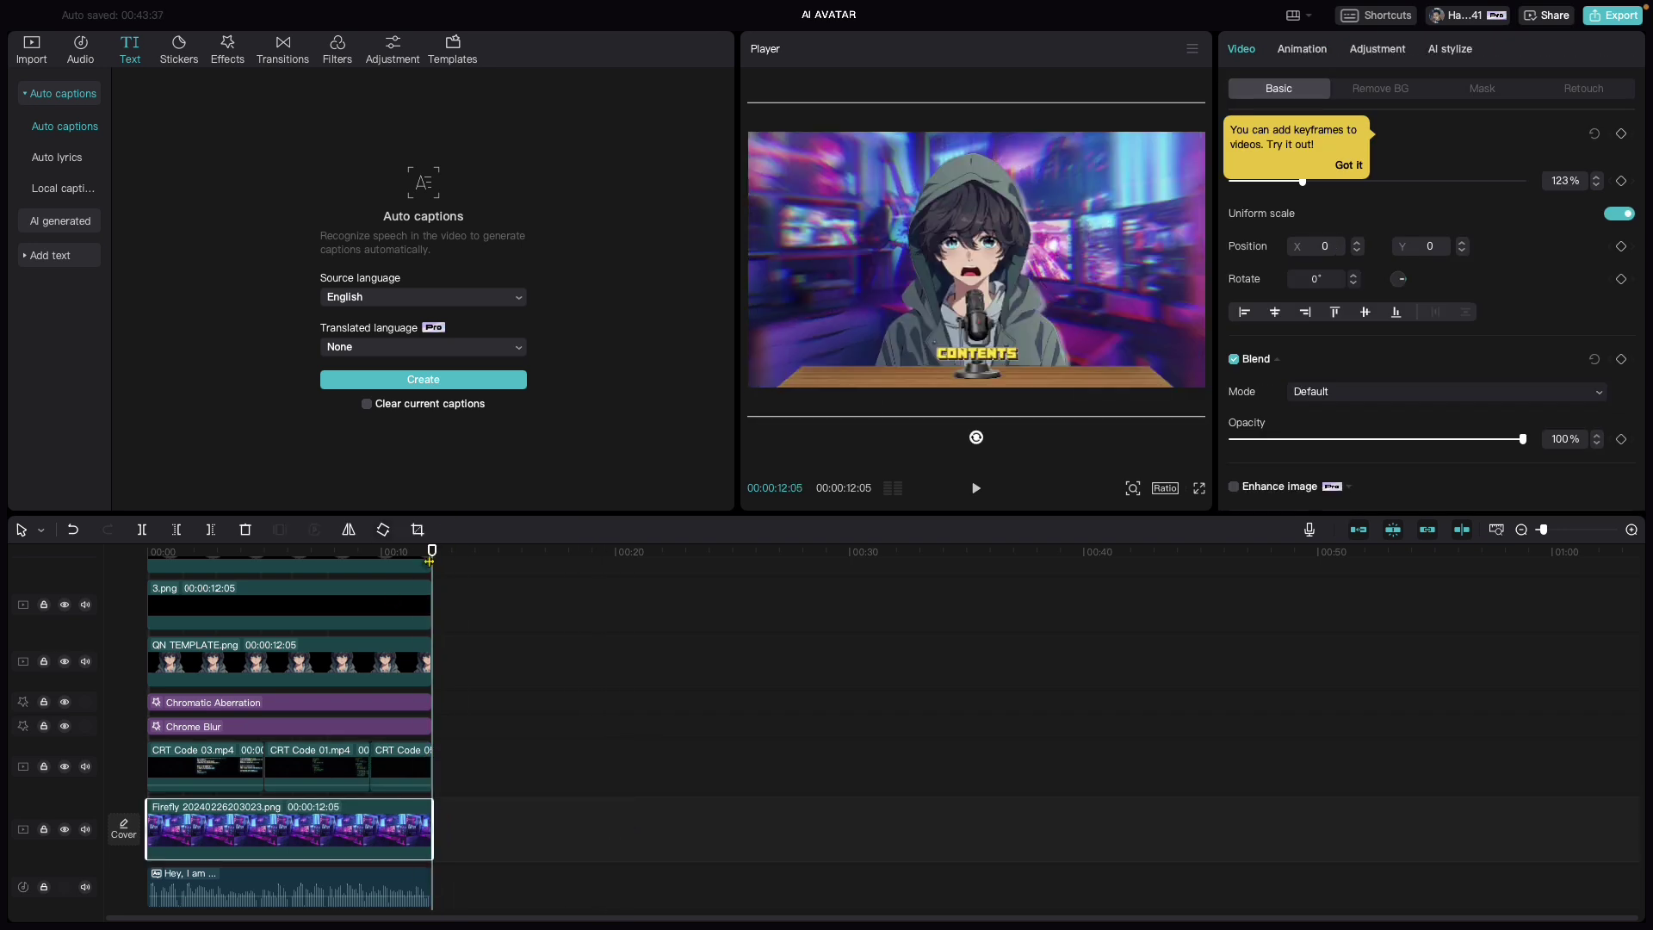
key(space)
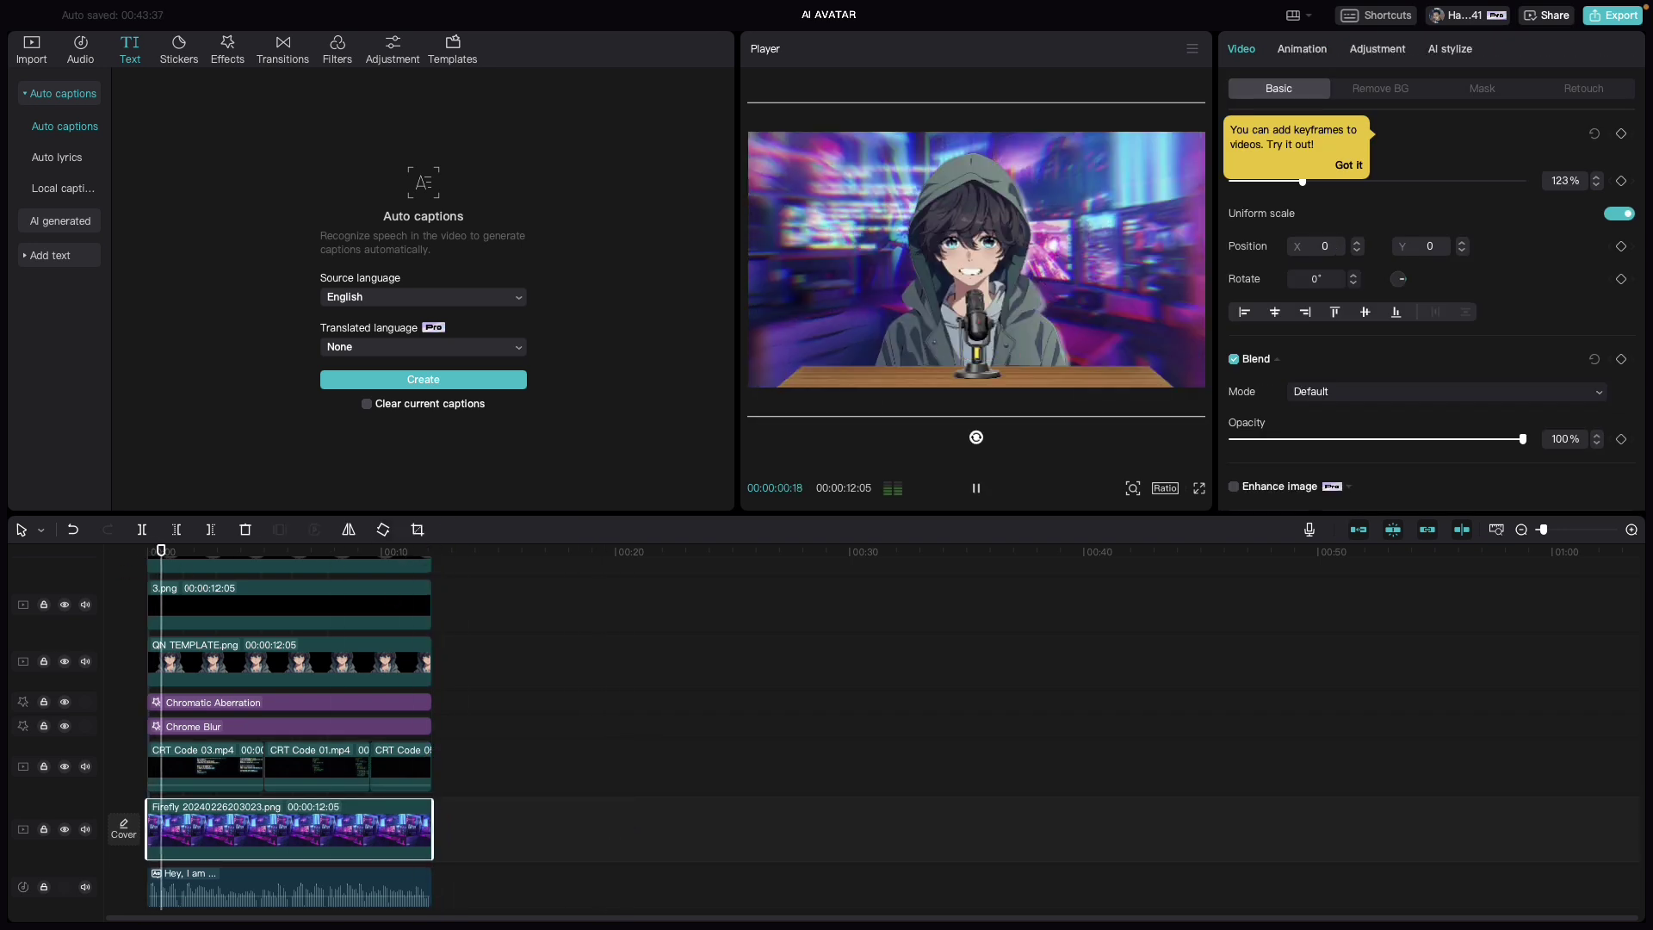